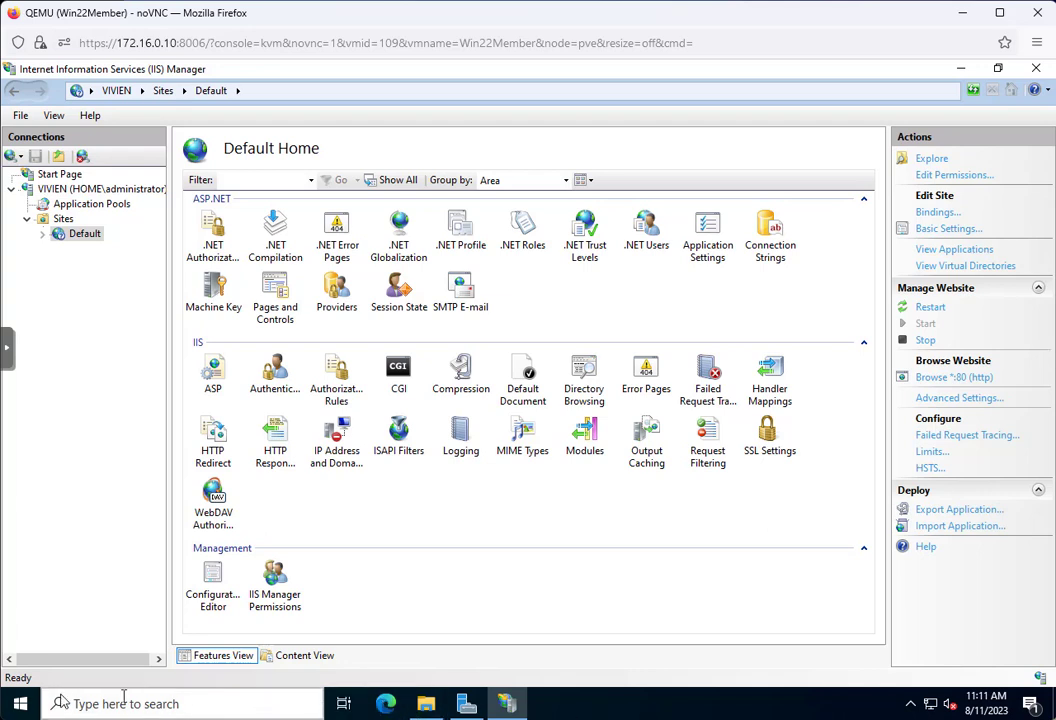
# Open an empty Microsoft Management Console by launching mmc
pyautogui.click(16, 708)
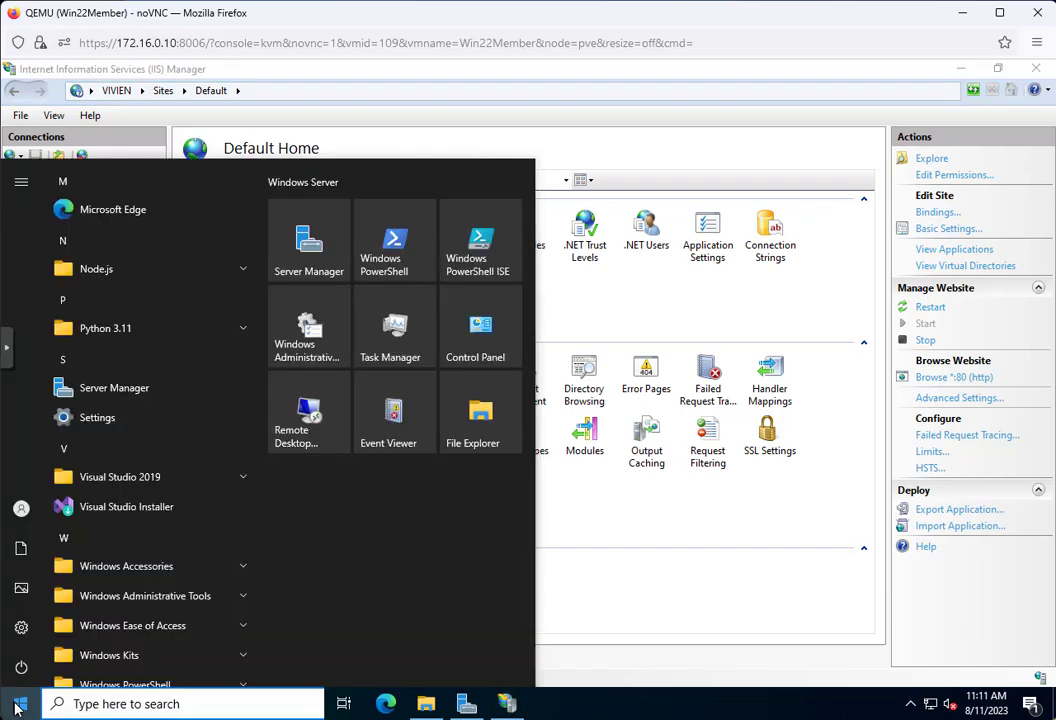
pyautogui.write('mmc')
pyautogui.press('Return')
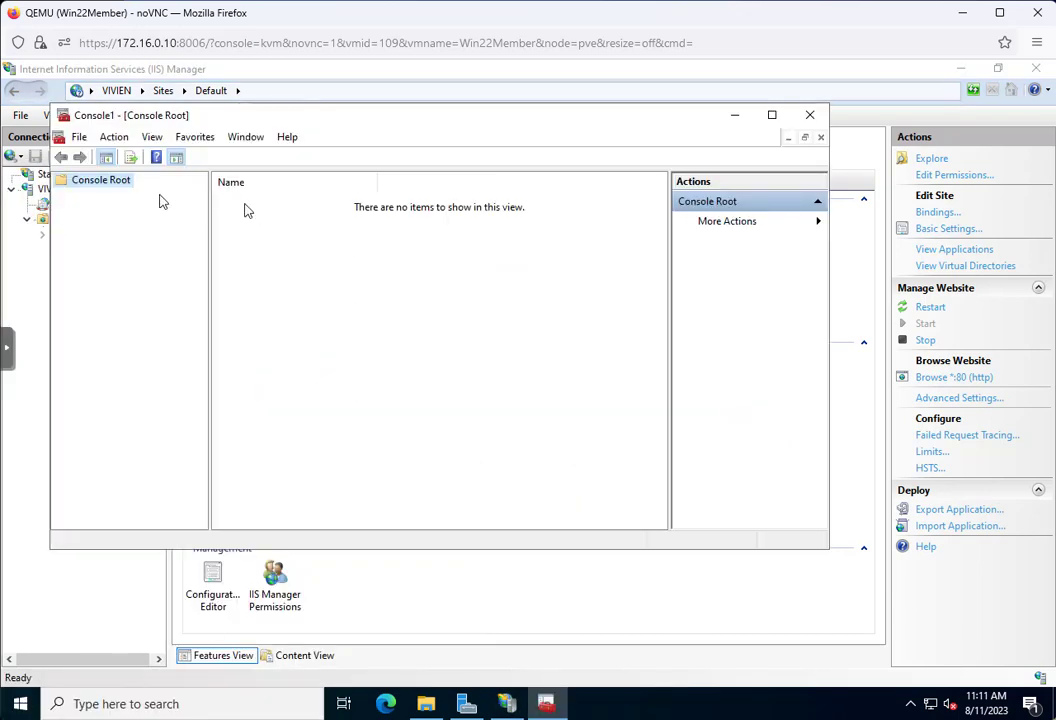
# Add the Certificates snap-in to the console, managing the computer account of the local computer
pyautogui.click(80, 137)
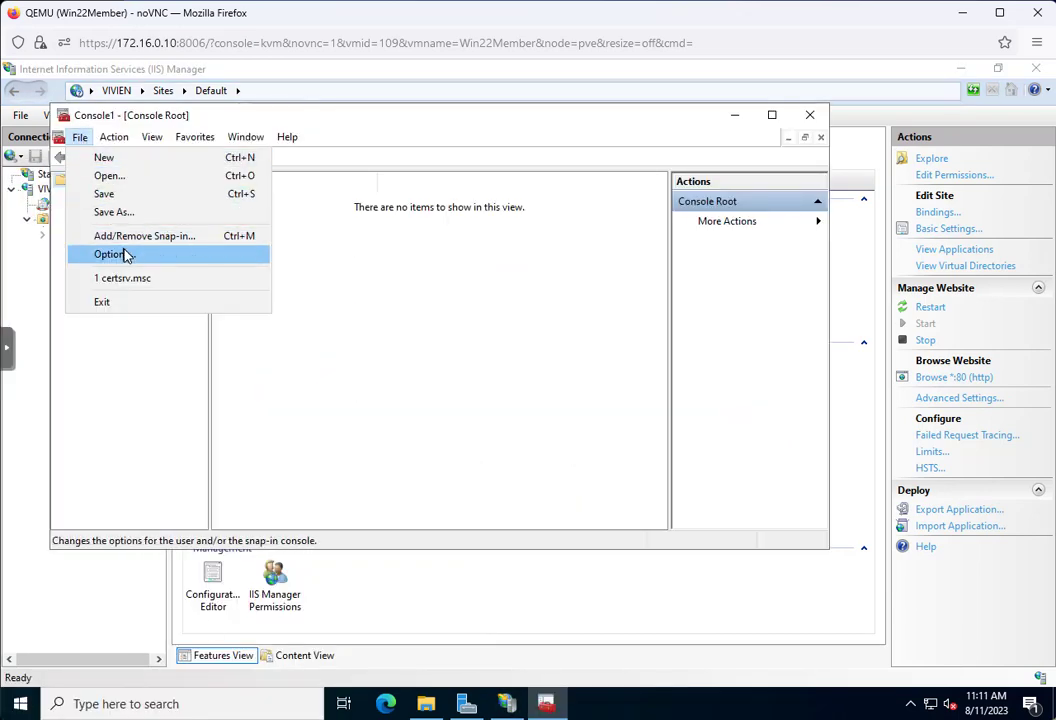
pyautogui.click(108, 236)
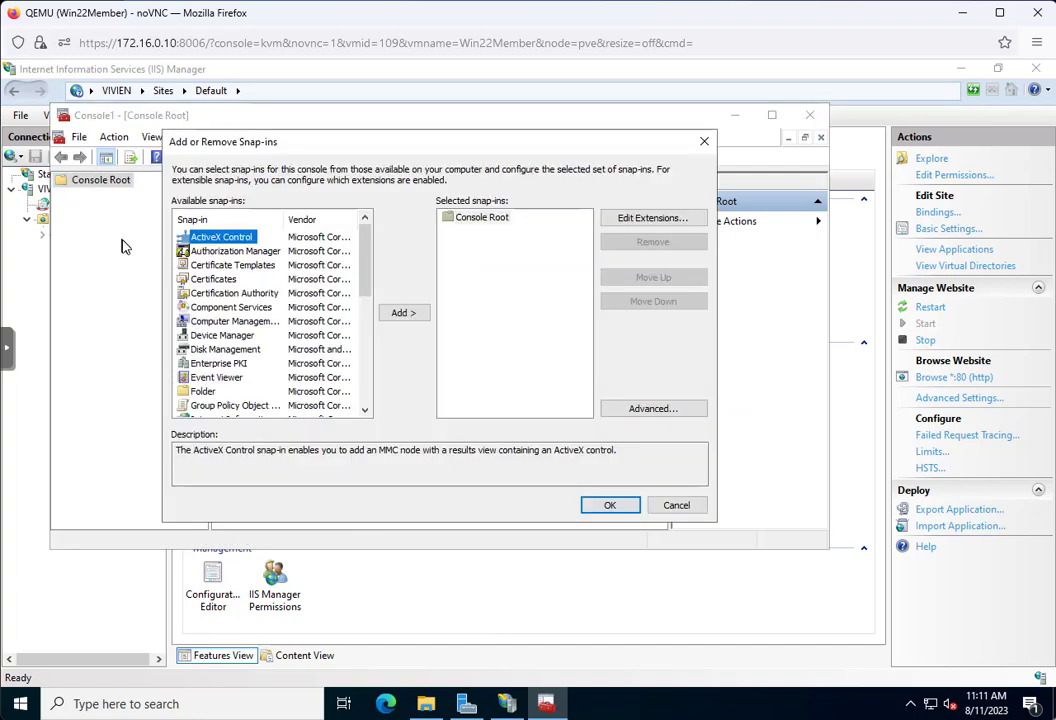
pyautogui.click(218, 281)
pyautogui.click(398, 313)
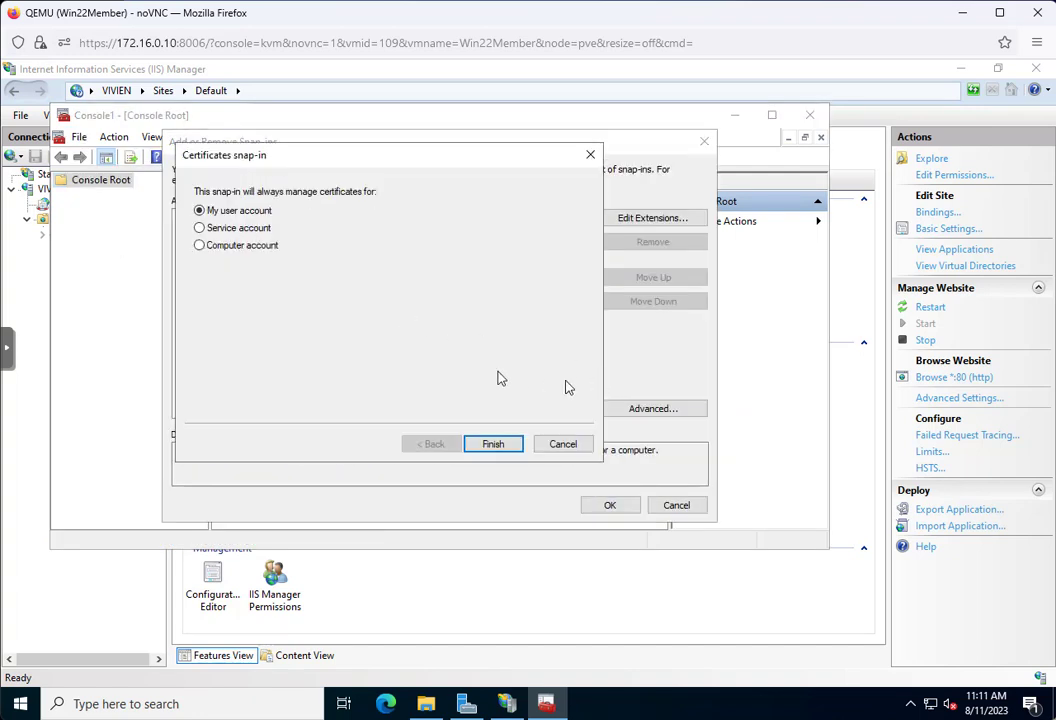
pyautogui.click(241, 245)
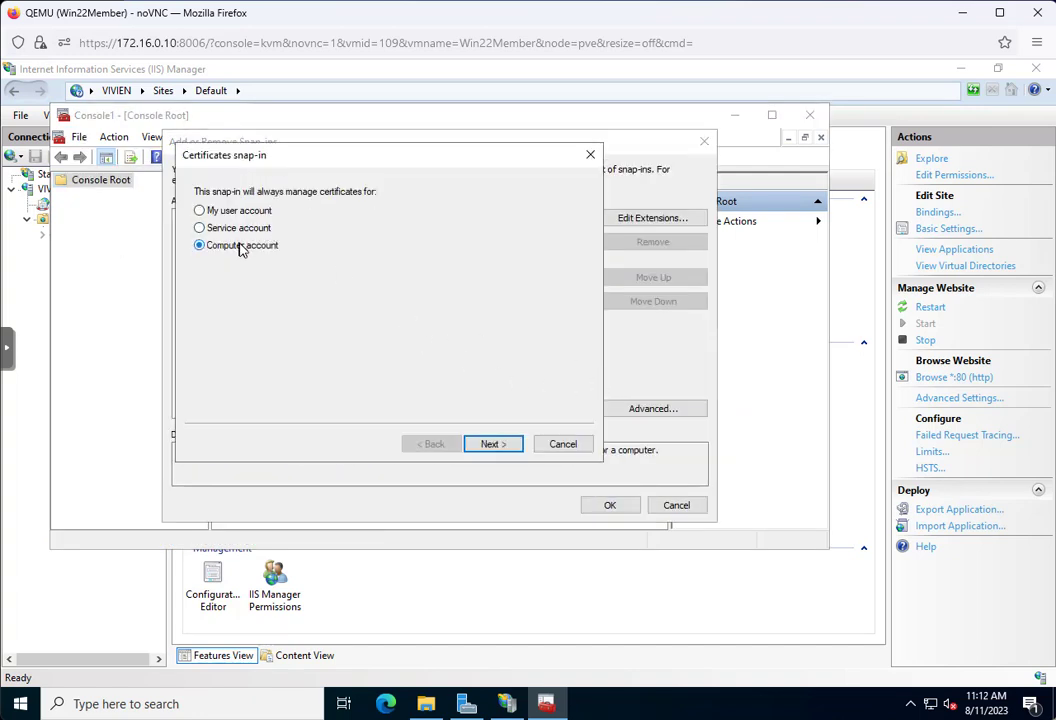
pyautogui.click(505, 443)
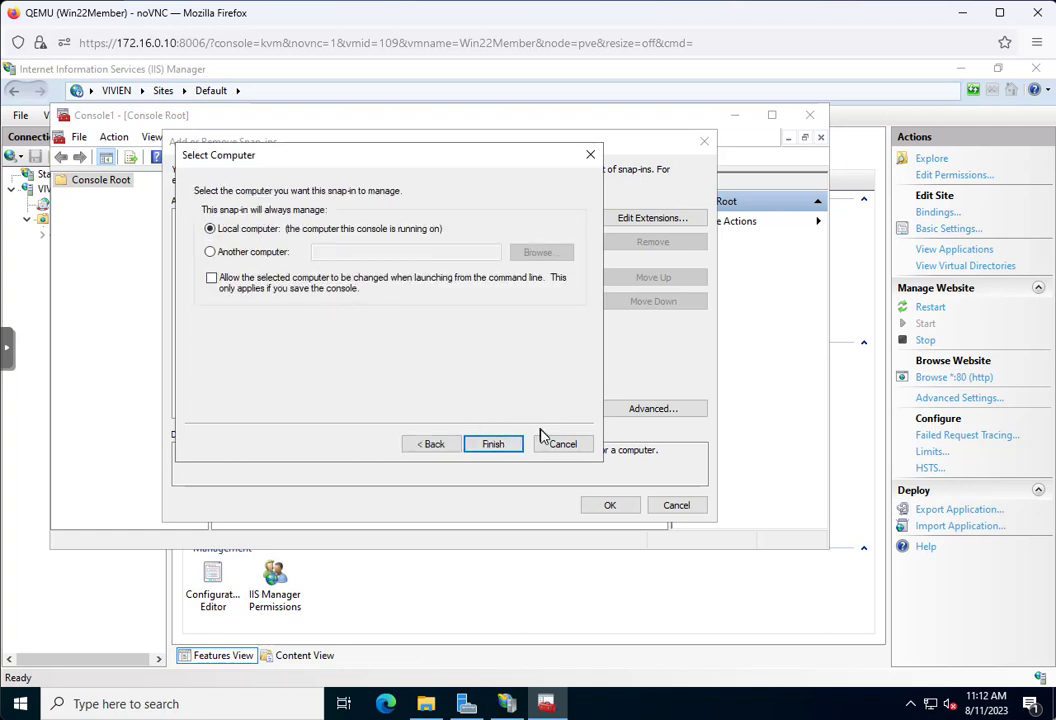
pyautogui.click(512, 446)
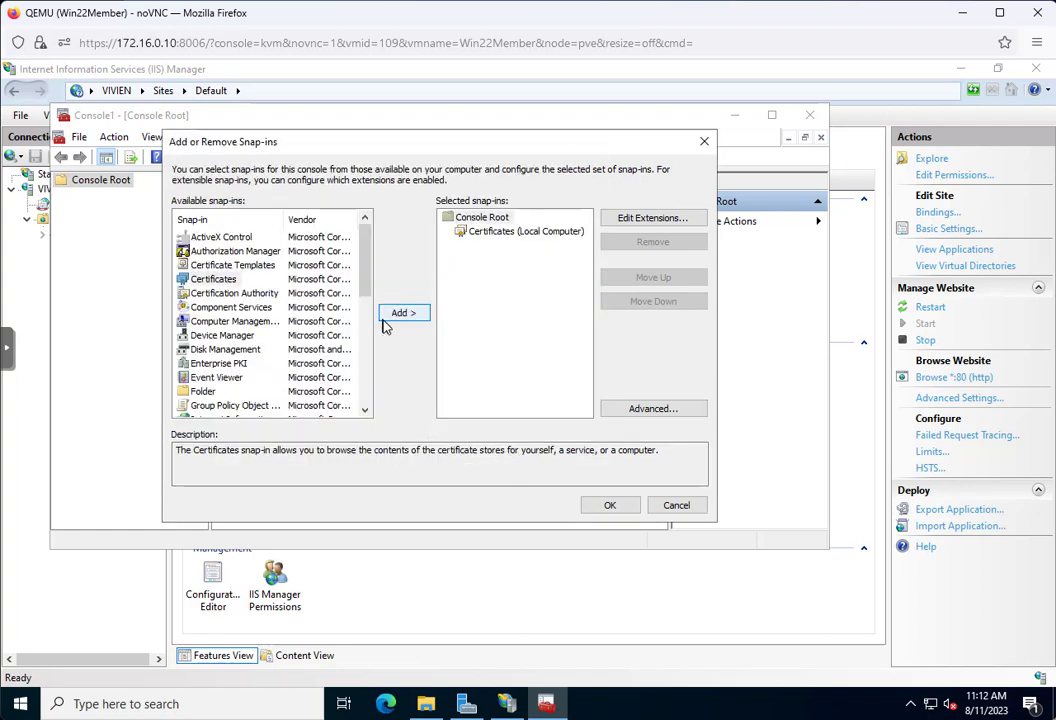
pyautogui.click(611, 506)
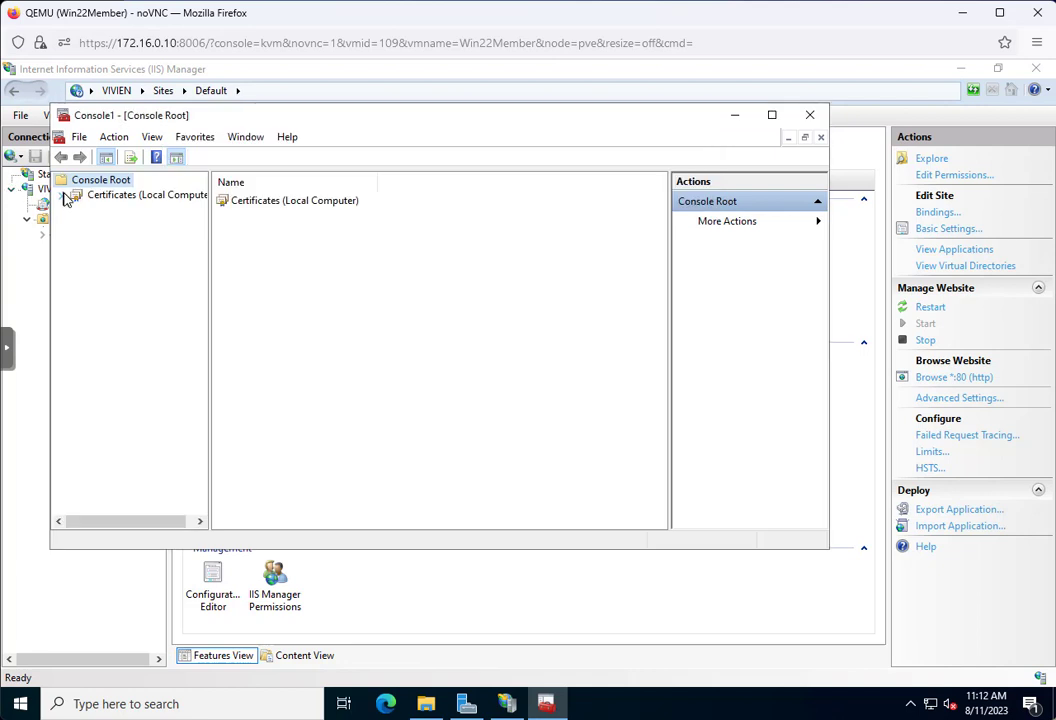
# Show the certificates in the Personal store of Certificates (Local Computer)
pyautogui.click(64, 197)
pyautogui.click(84, 211)
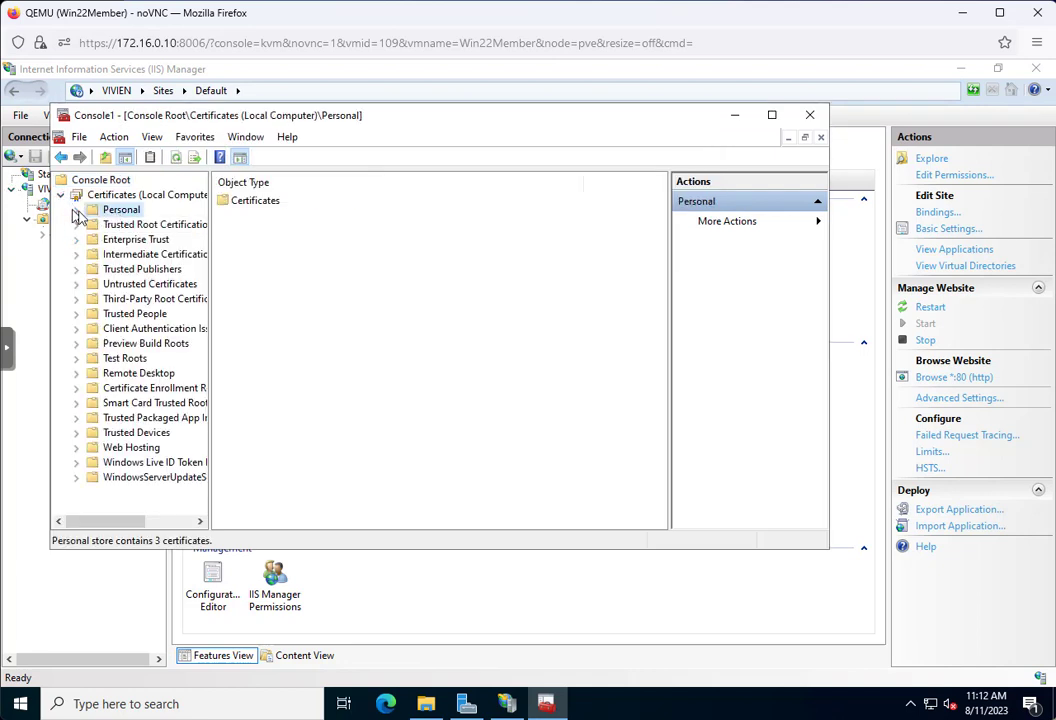
pyautogui.click(76, 210)
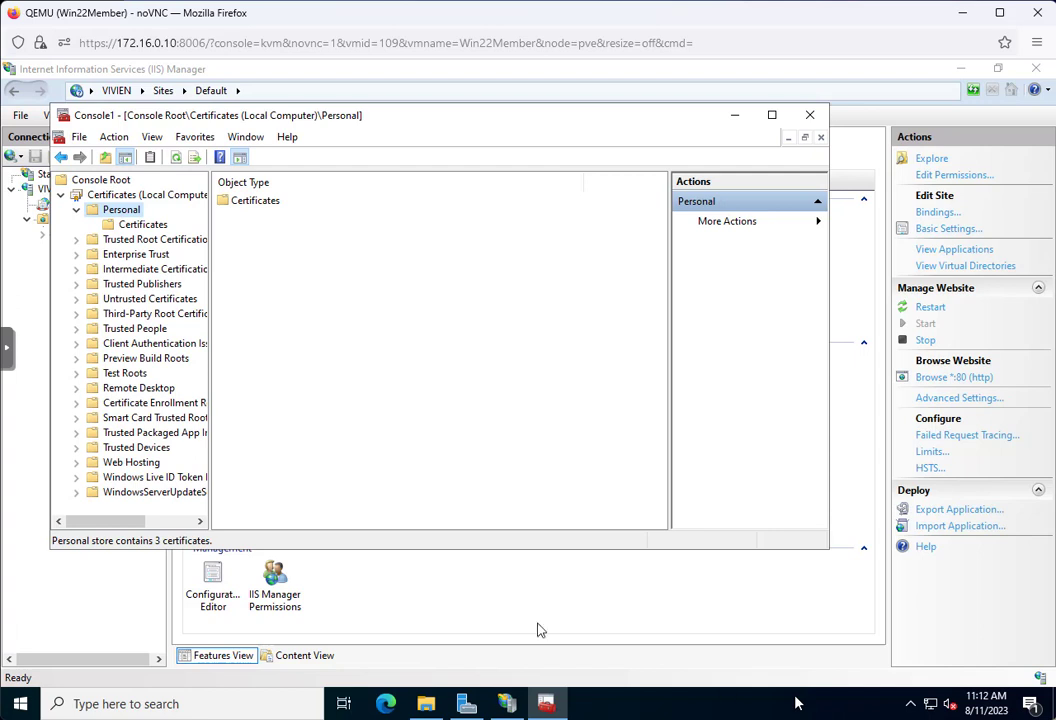
pyautogui.click(127, 229)
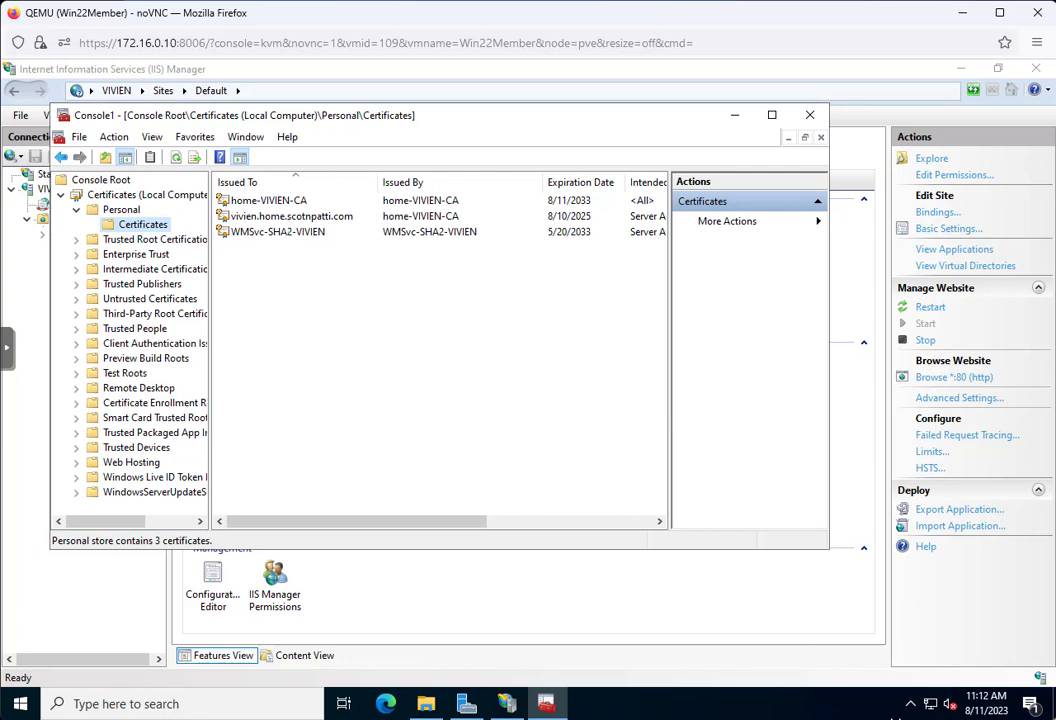
# Start a custom certificate request from the Personal store and proceed without an enrollment policy
pyautogui.rightClick(110, 212)
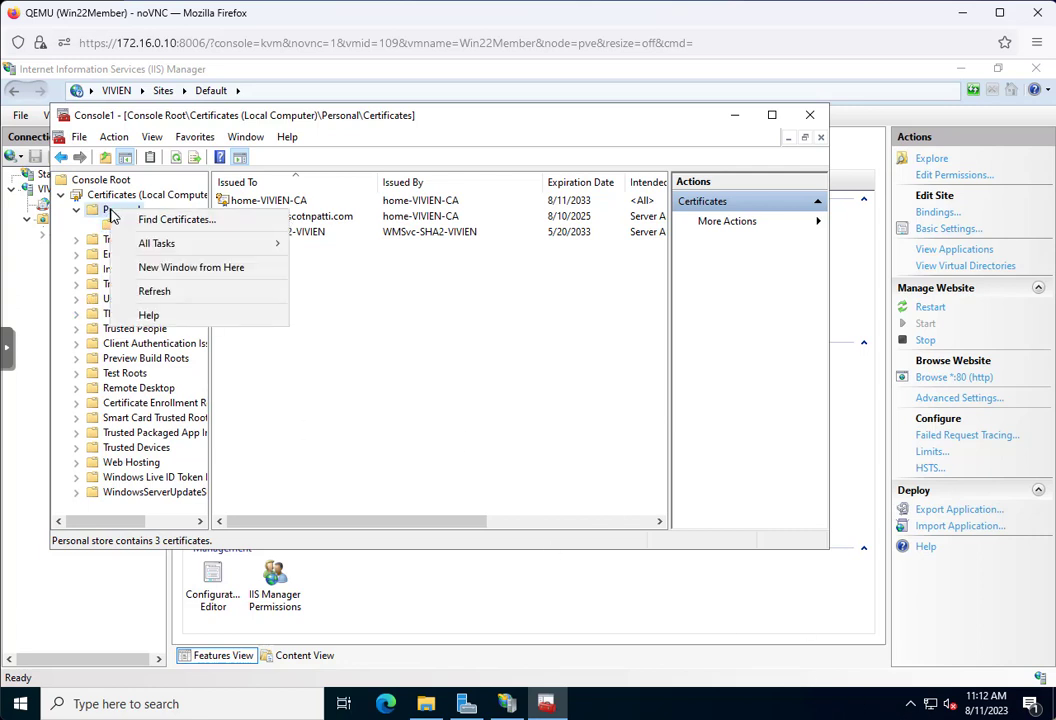
pyautogui.moveTo(148, 243)
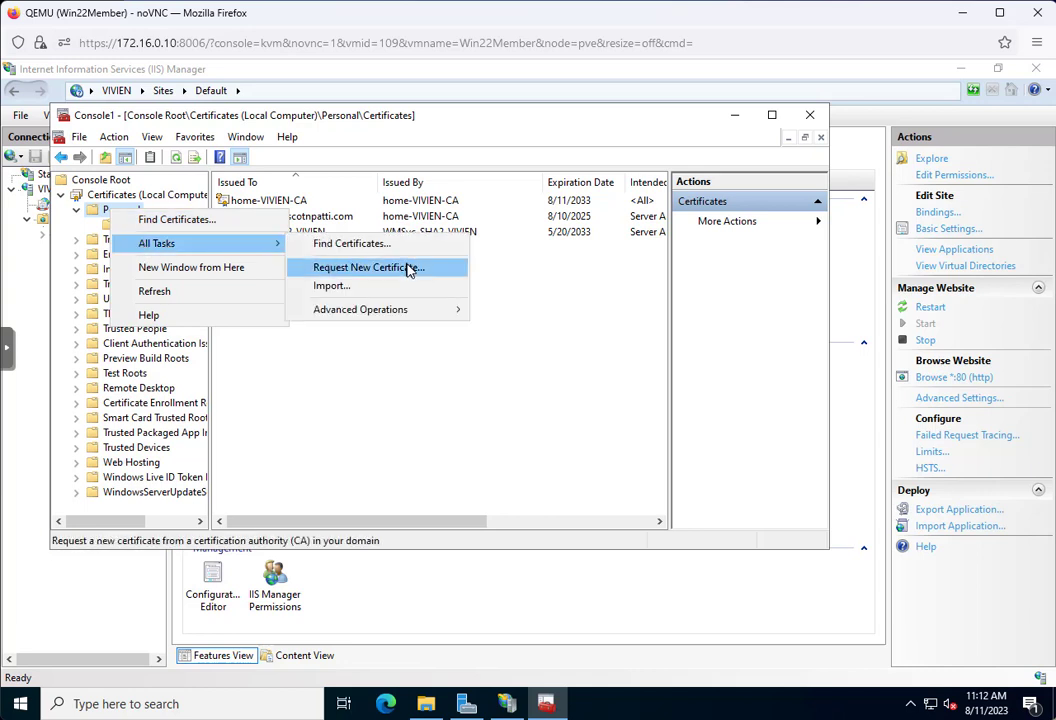
pyautogui.moveTo(443, 311)
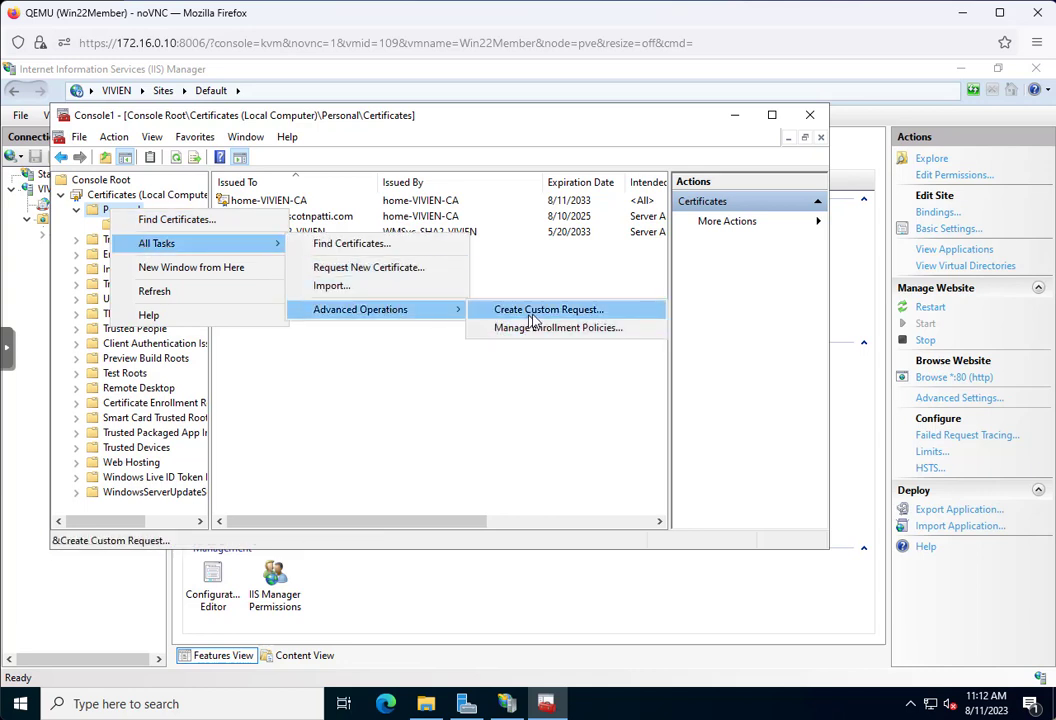
pyautogui.click(535, 311)
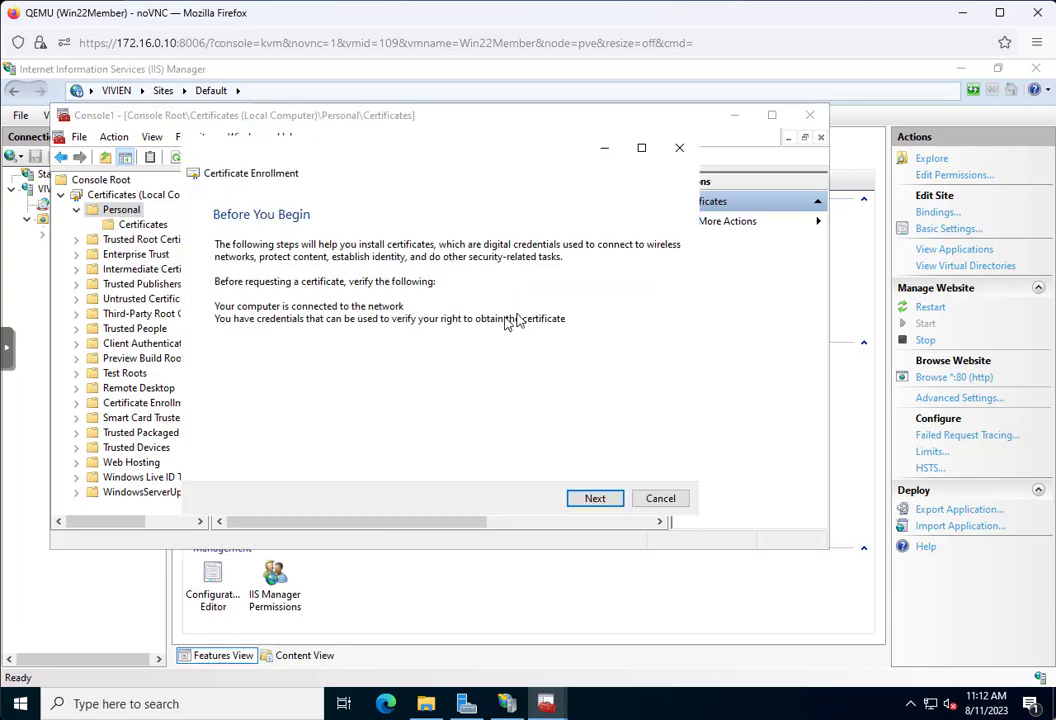
pyautogui.click(602, 500)
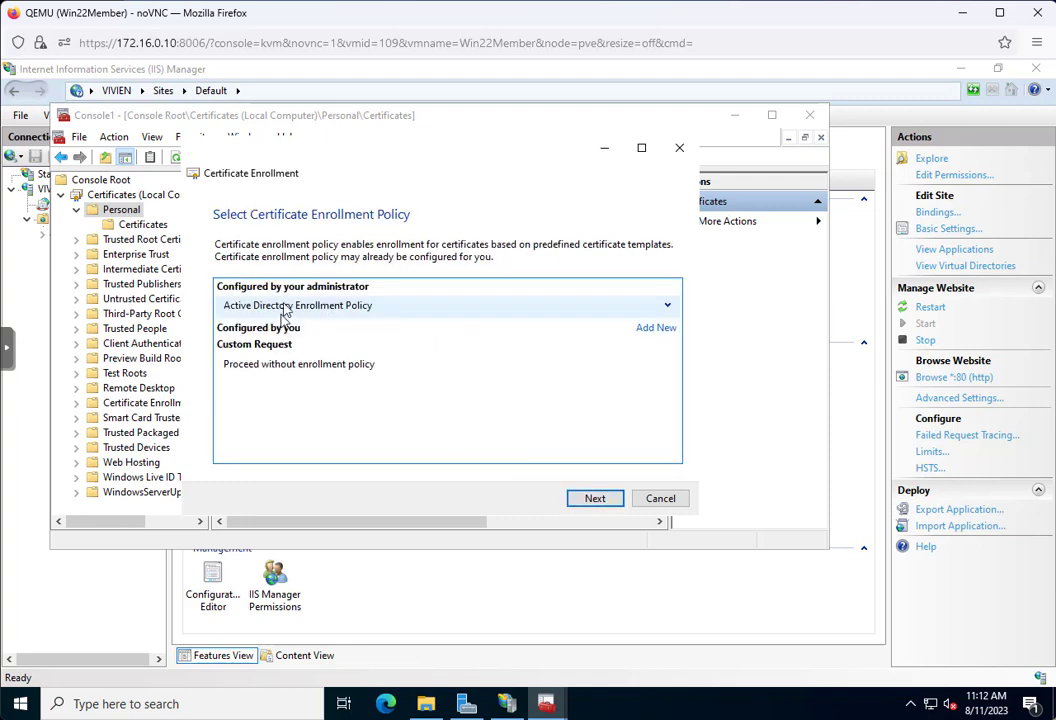
pyautogui.click(276, 368)
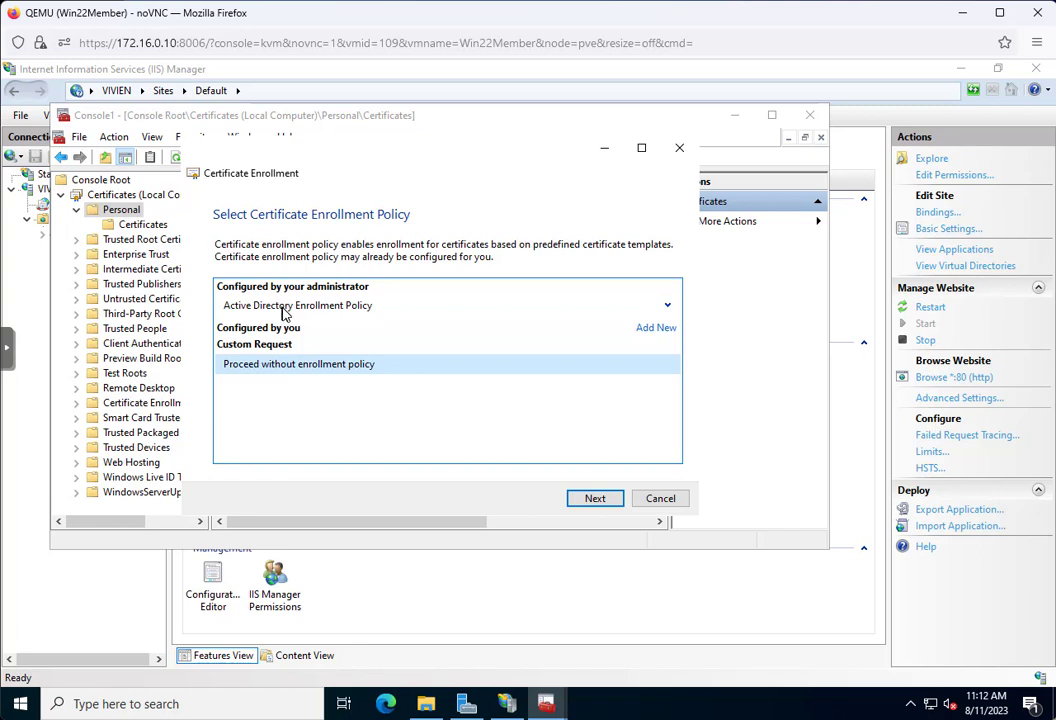
pyautogui.click(598, 500)
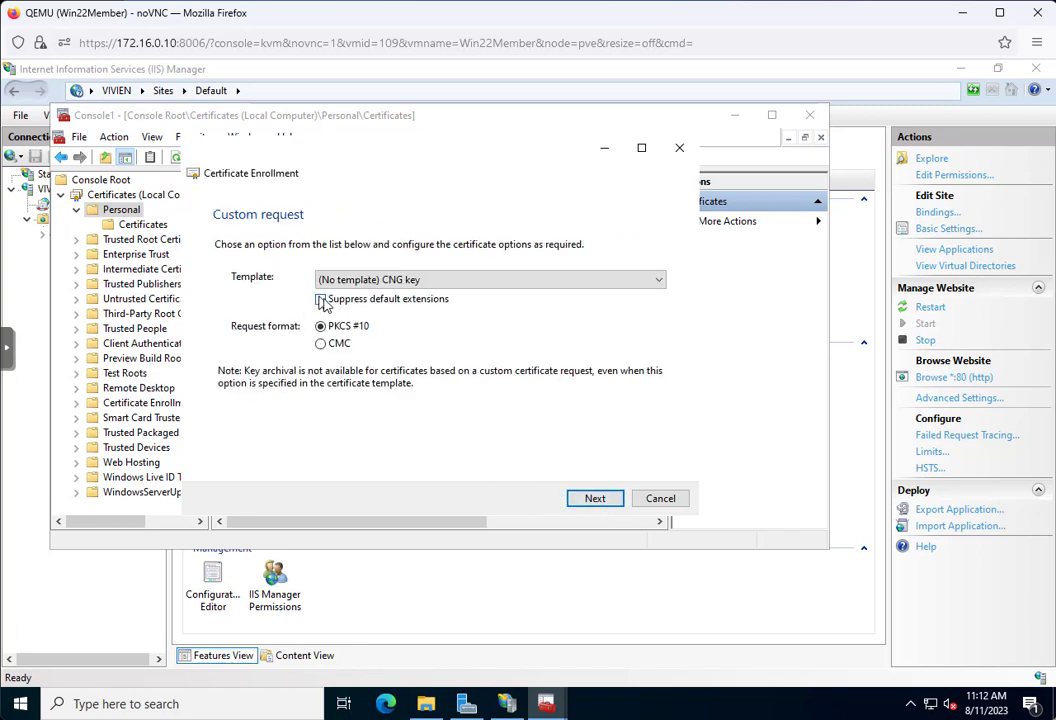
# Set the custom request's template to (No template) Legacy key and continue to the certificate information
pyautogui.click(363, 282)
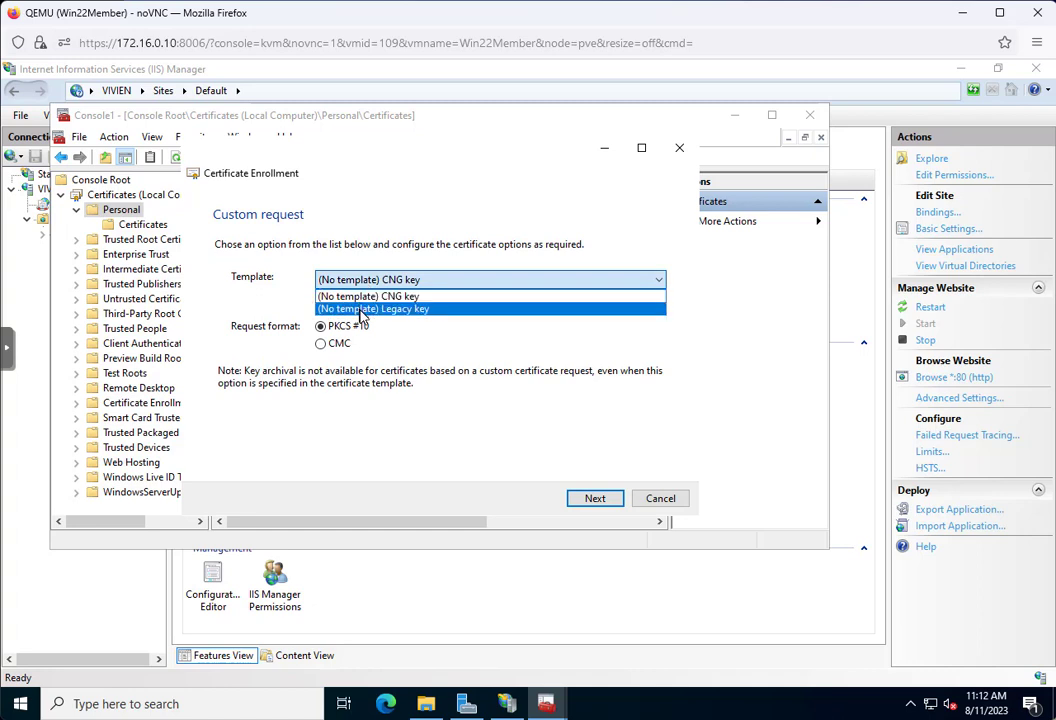
pyautogui.click(362, 311)
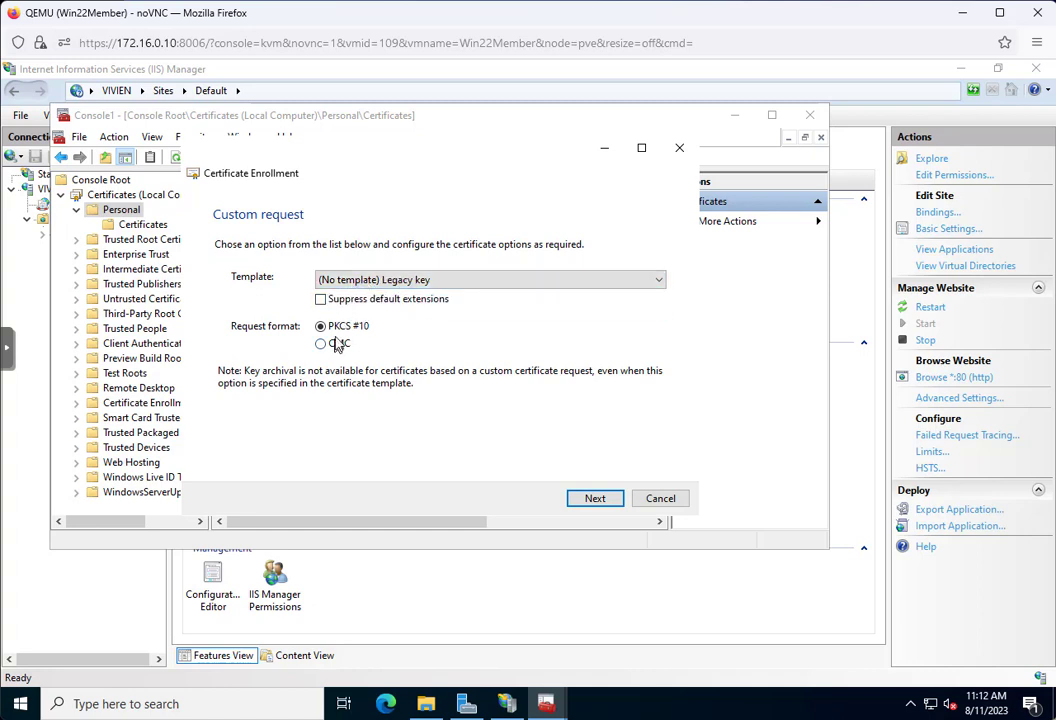
pyautogui.click(617, 503)
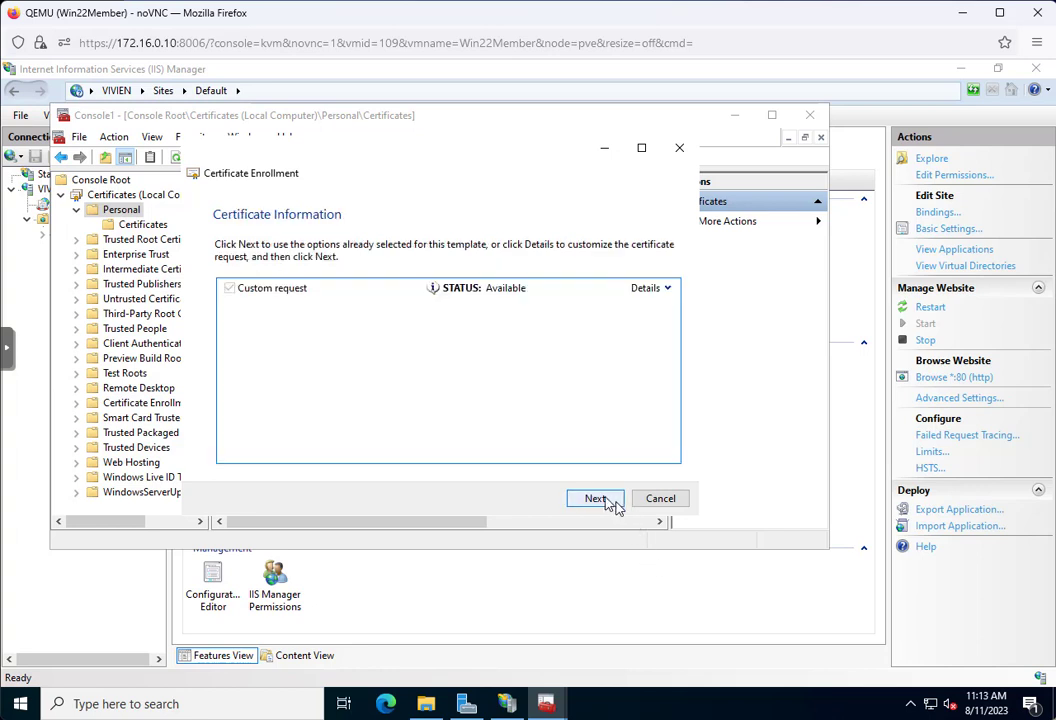
# Set the private key size to 4096 in the custom request's certificate properties
pyautogui.click(667, 289)
pyautogui.click(630, 365)
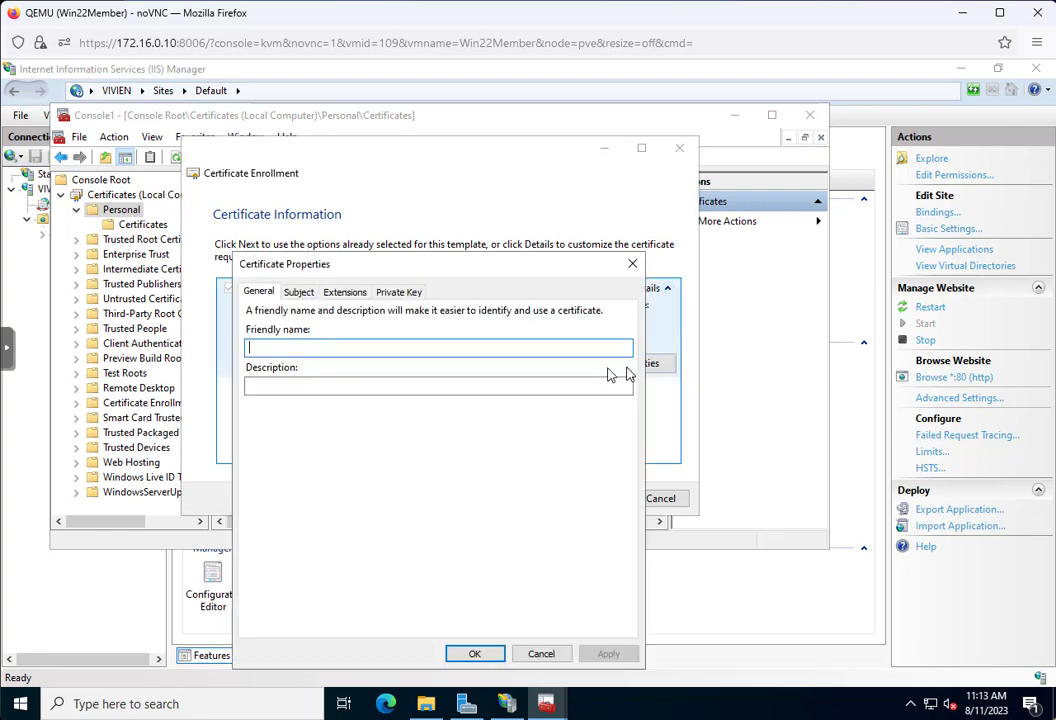
pyautogui.click(385, 292)
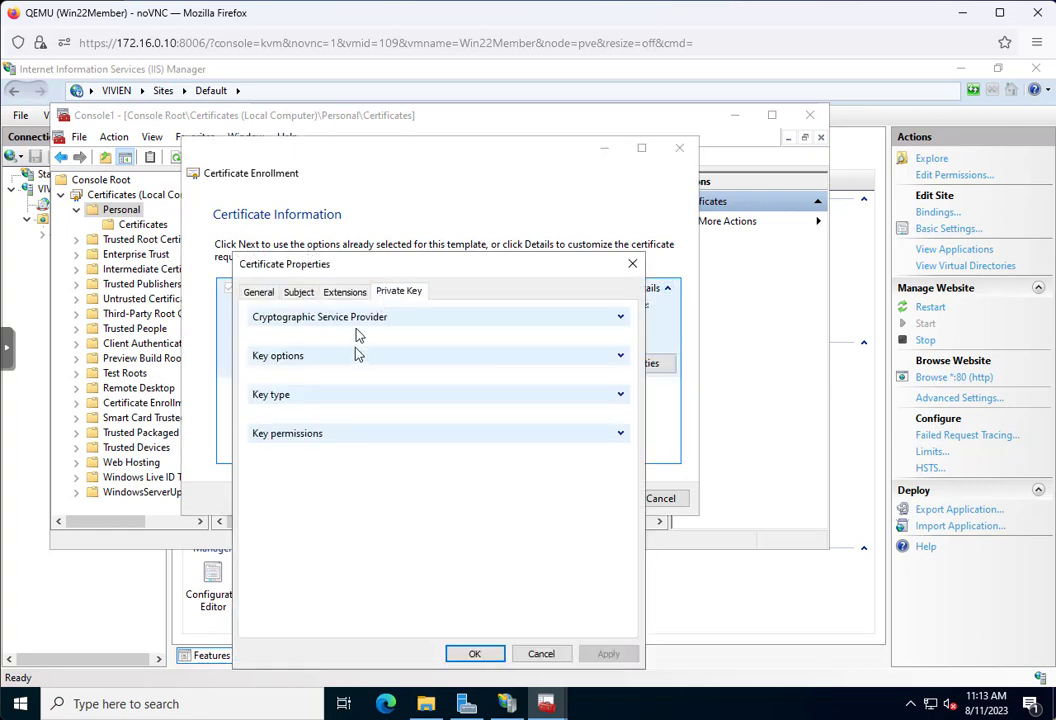
pyautogui.click(620, 356)
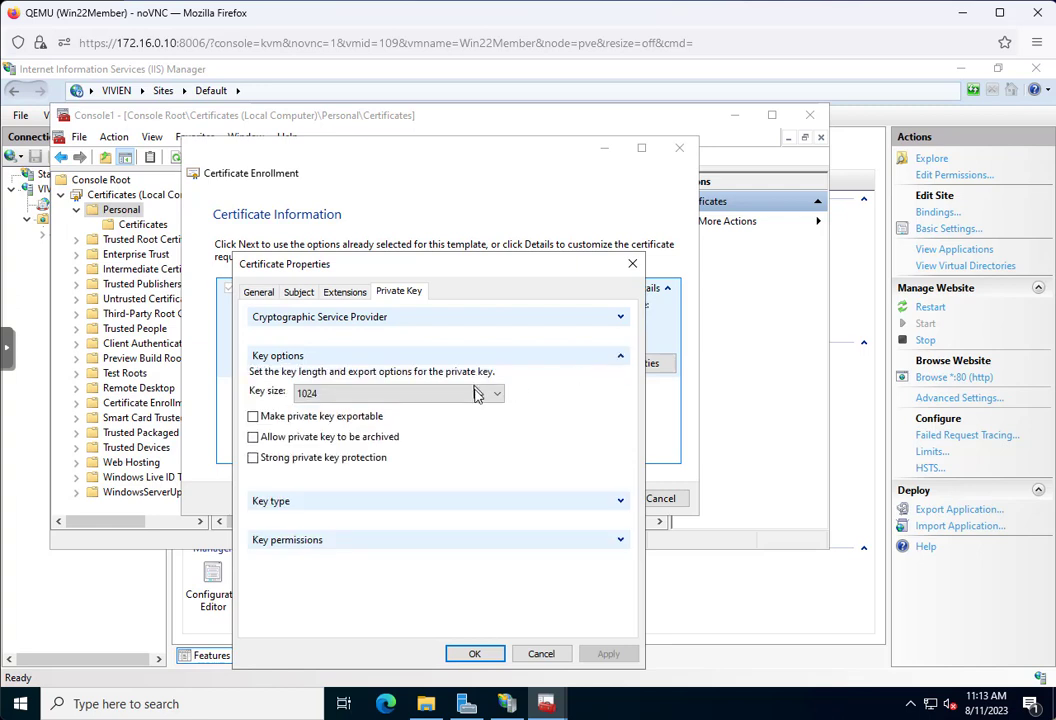
pyautogui.click(476, 394)
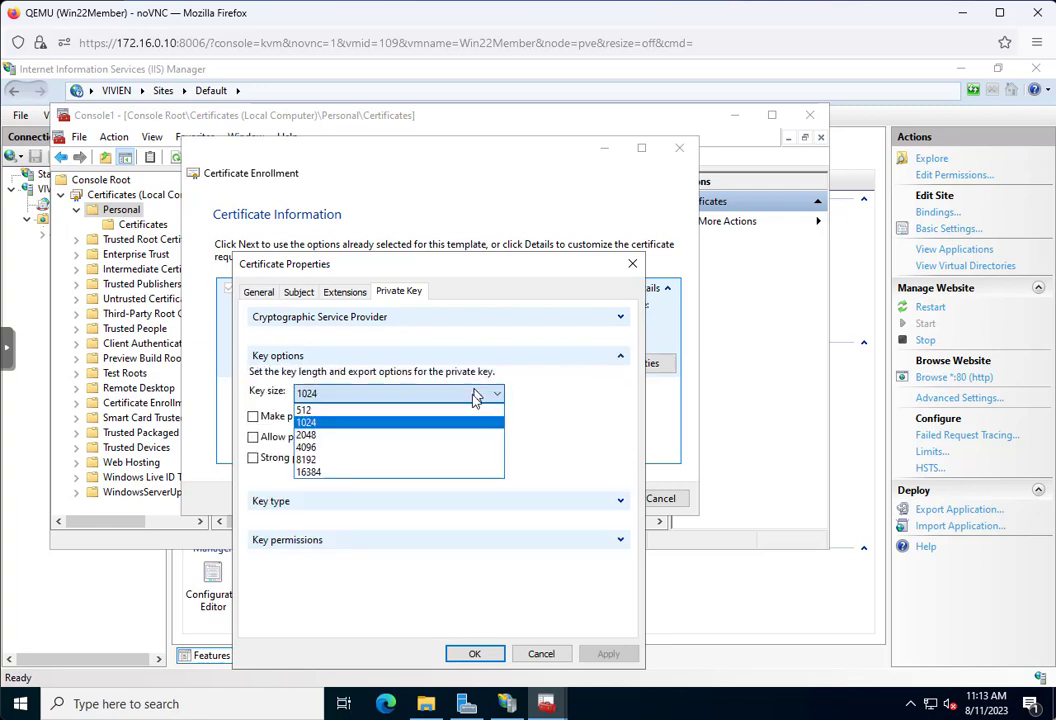
pyautogui.click(358, 456)
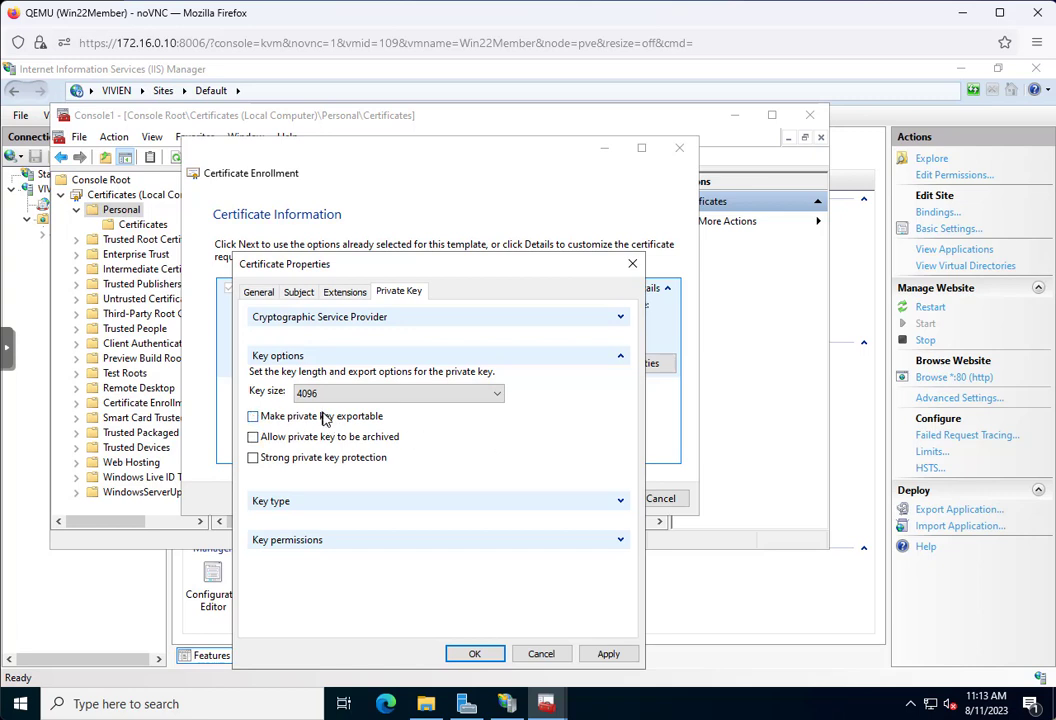
# Set the private key type to Exchange and apply the private key settings
pyautogui.click(620, 356)
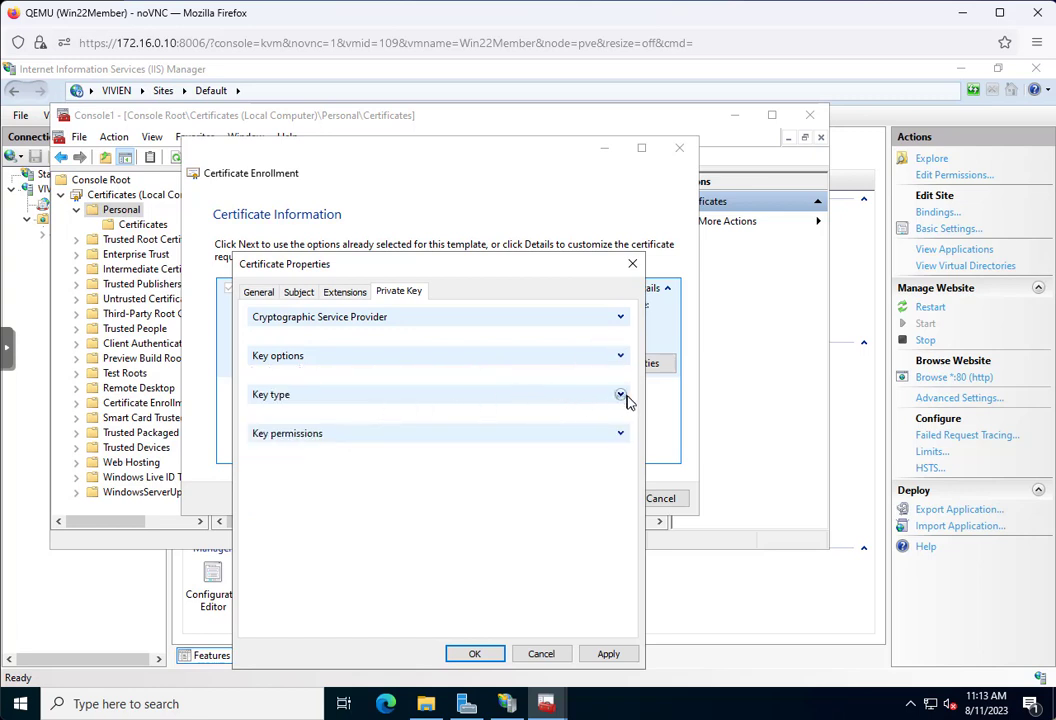
pyautogui.click(620, 395)
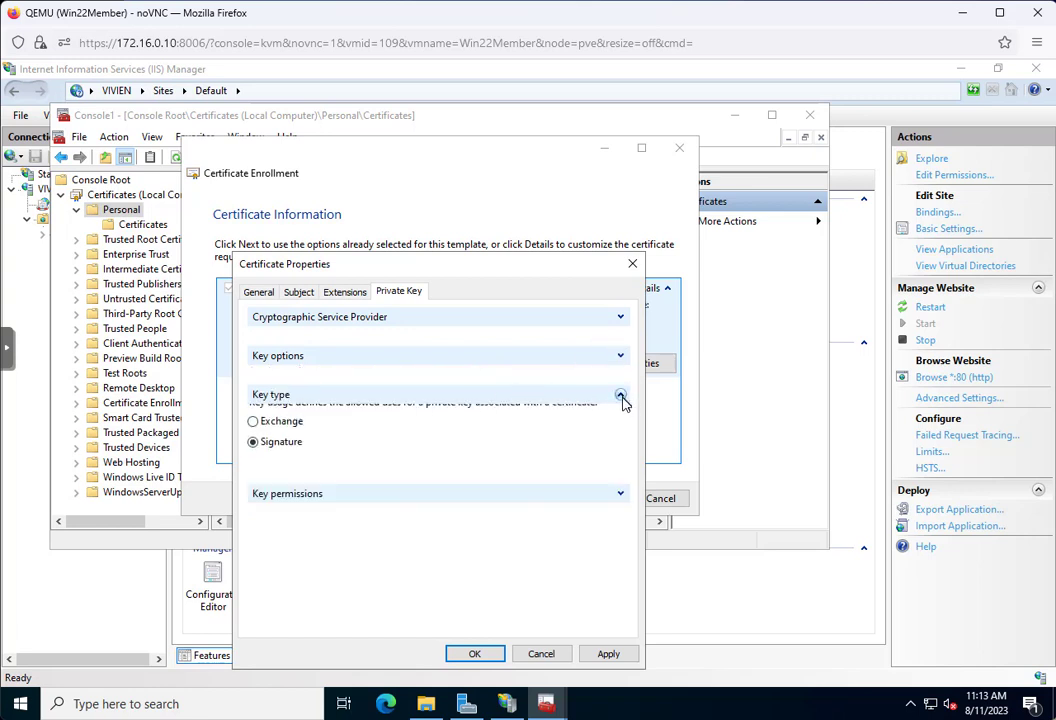
pyautogui.click(279, 436)
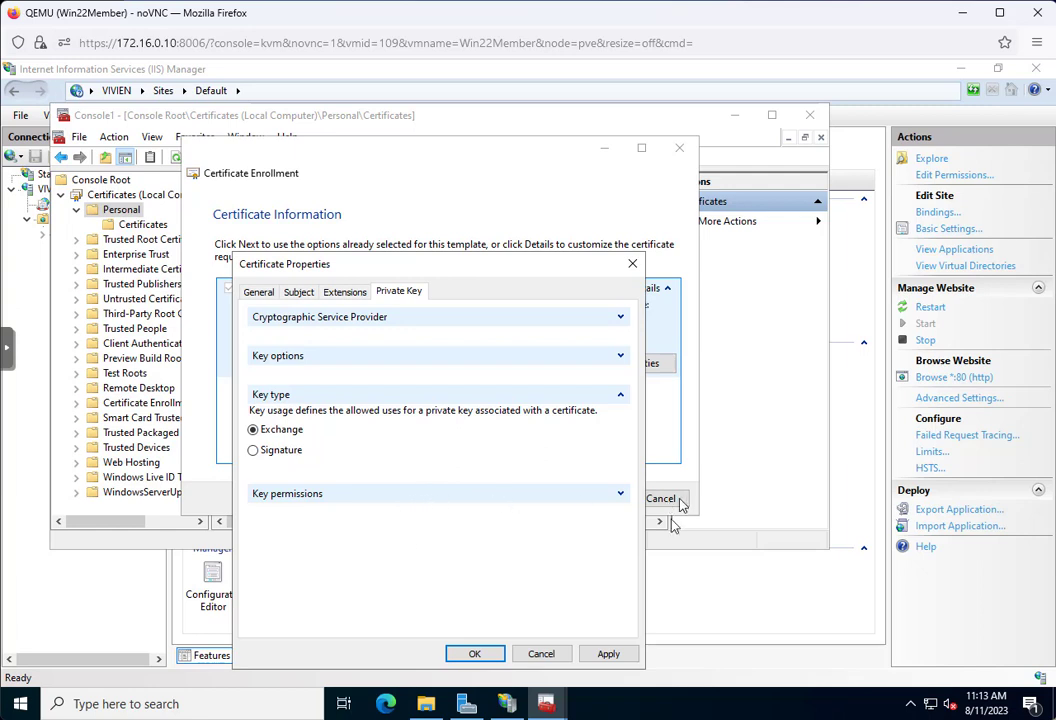
pyautogui.click(618, 655)
# Add the Full DN subject name cn=vivien.home.scotnpatti.com to the certificate request
pyautogui.click(312, 300)
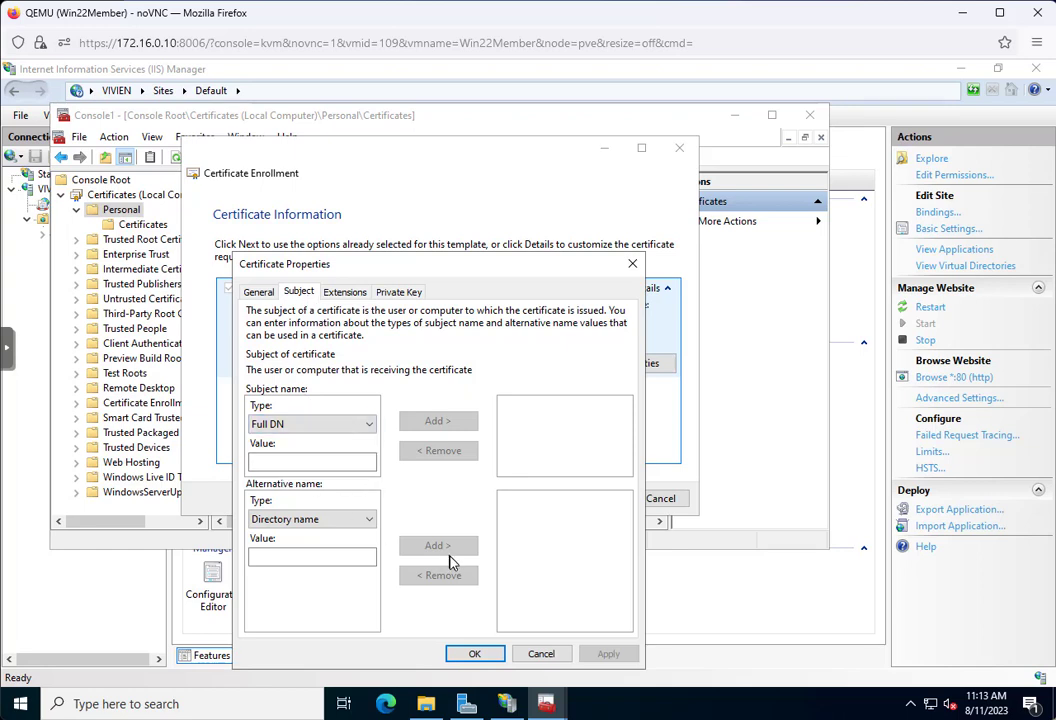
pyautogui.click(349, 461)
pyautogui.write('cn')
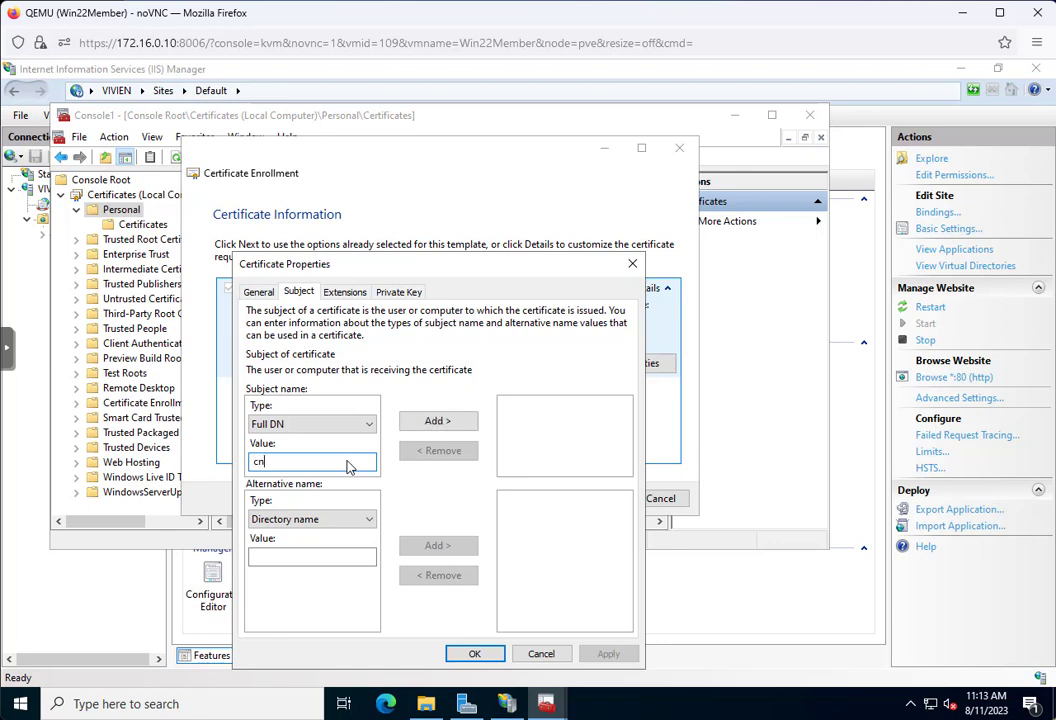
pyautogui.write('=vivien.')
pyautogui.write('home.scottpatt')
pyautogui.write('i.com')
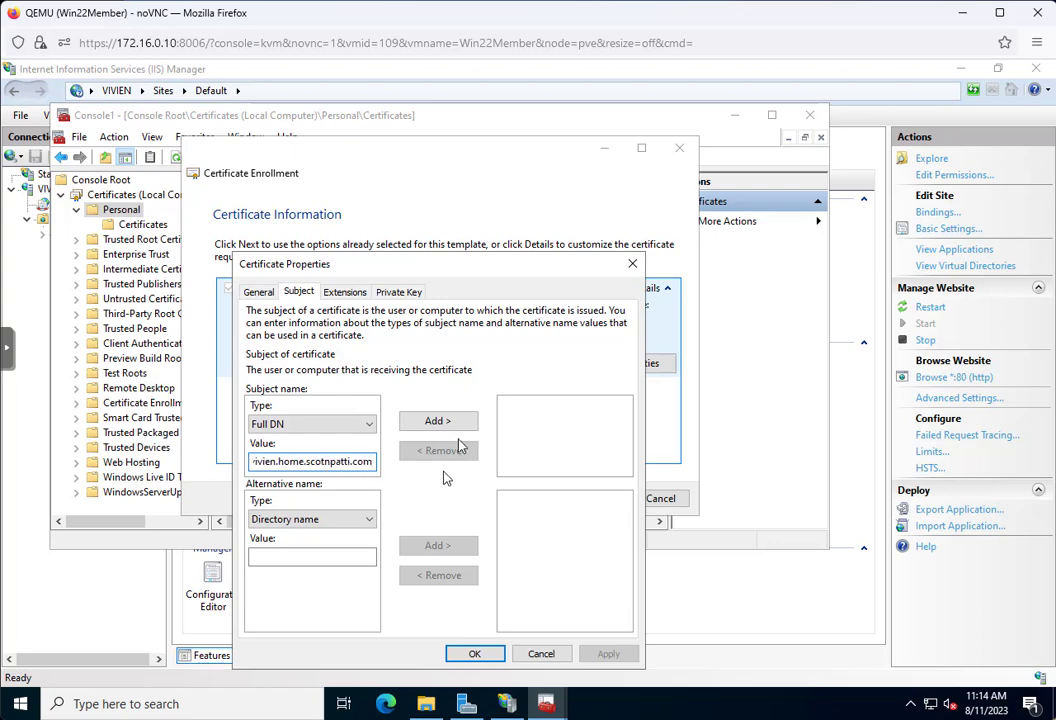
pyautogui.click(440, 420)
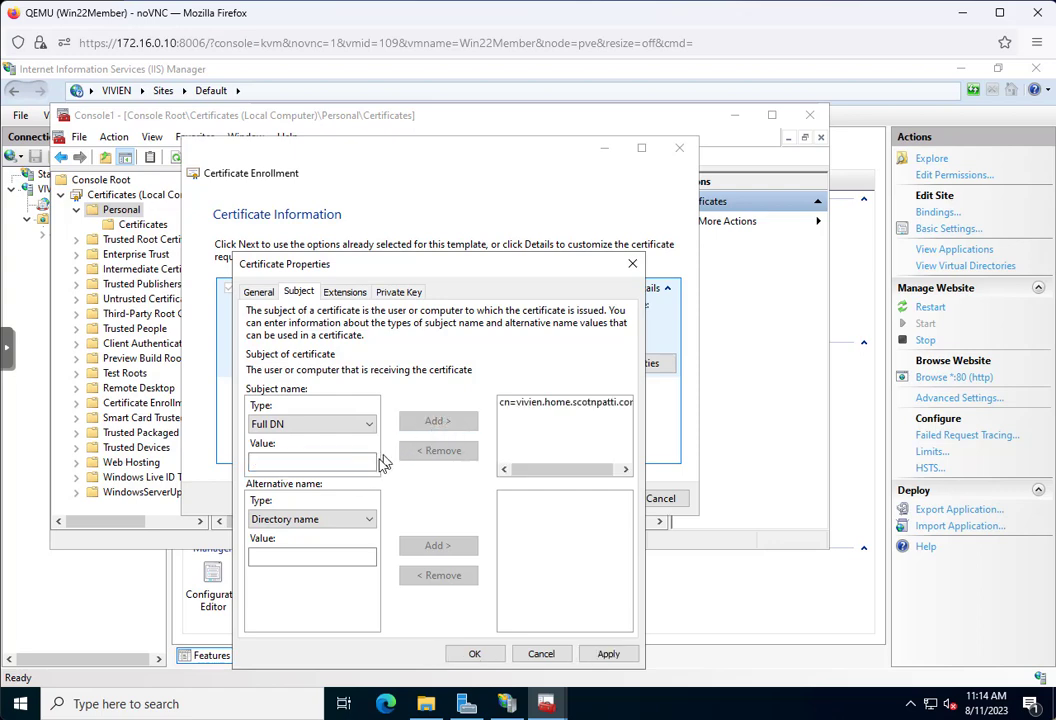
pyautogui.click(290, 465)
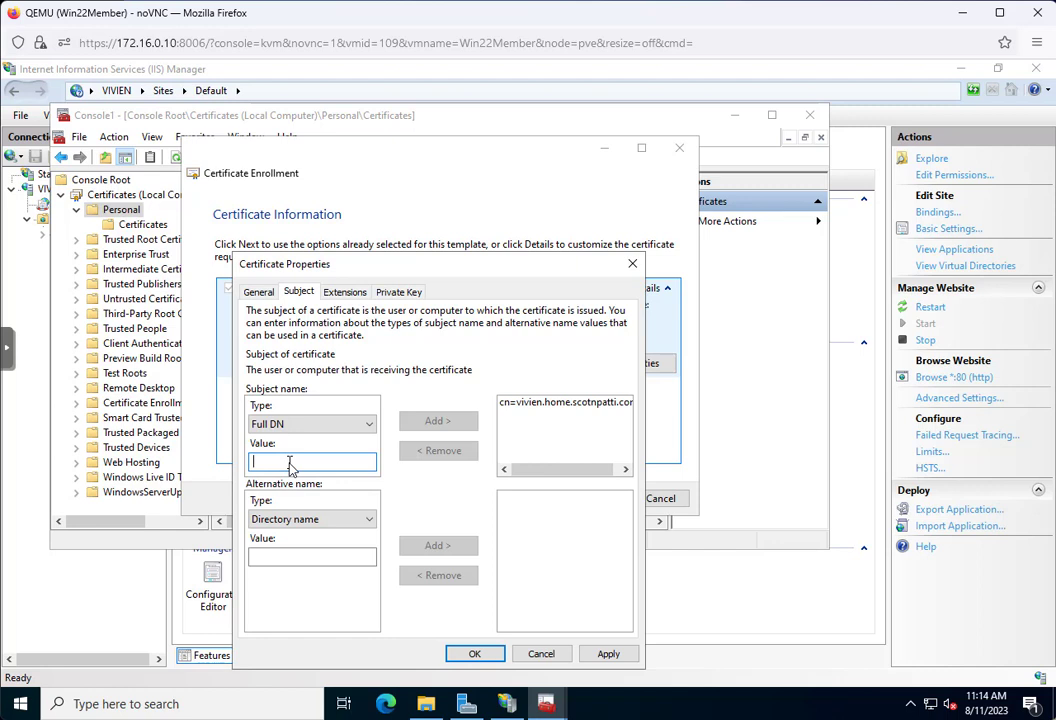
# Add the organization O=HOME to the certificate request's Full DN subject name
pyautogui.write('OU')
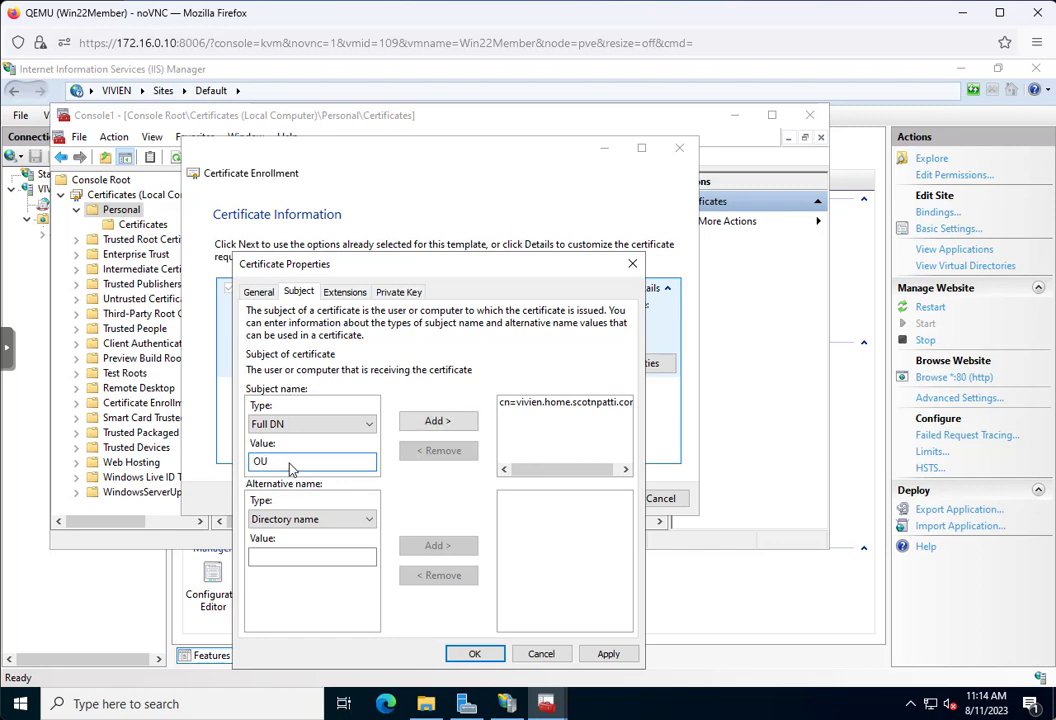
pyautogui.press('BackSpace')
pyautogui.write('=HOME')
pyautogui.click(437, 420)
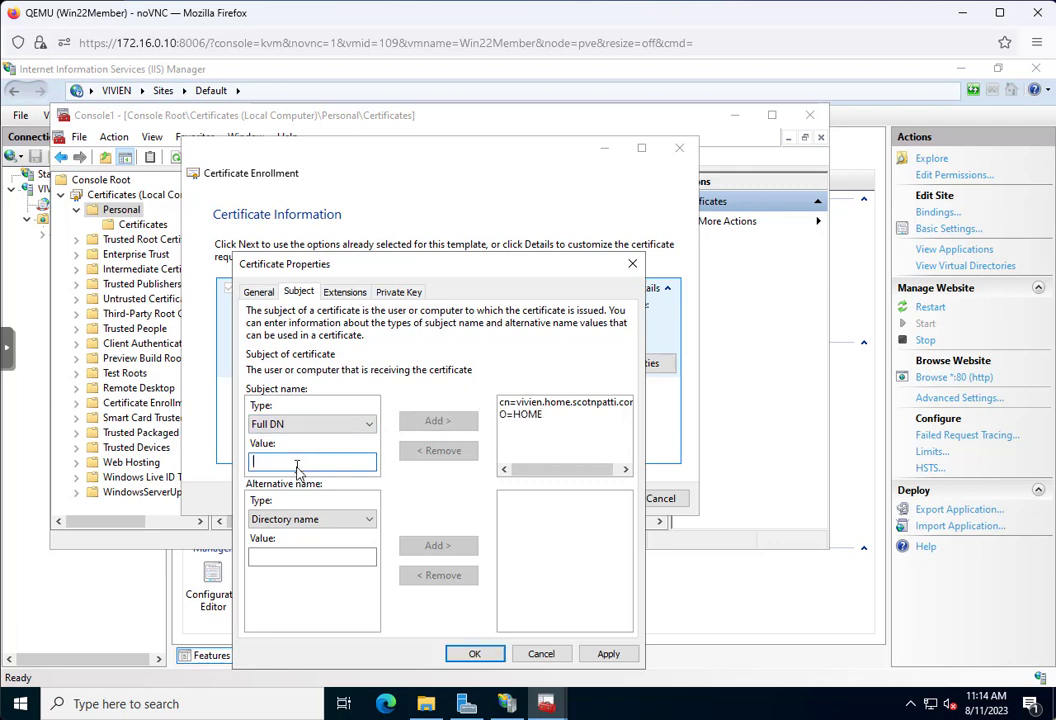
# Add the organizational unit OU=IT to the certificate request's subject name
pyautogui.write('OU=')
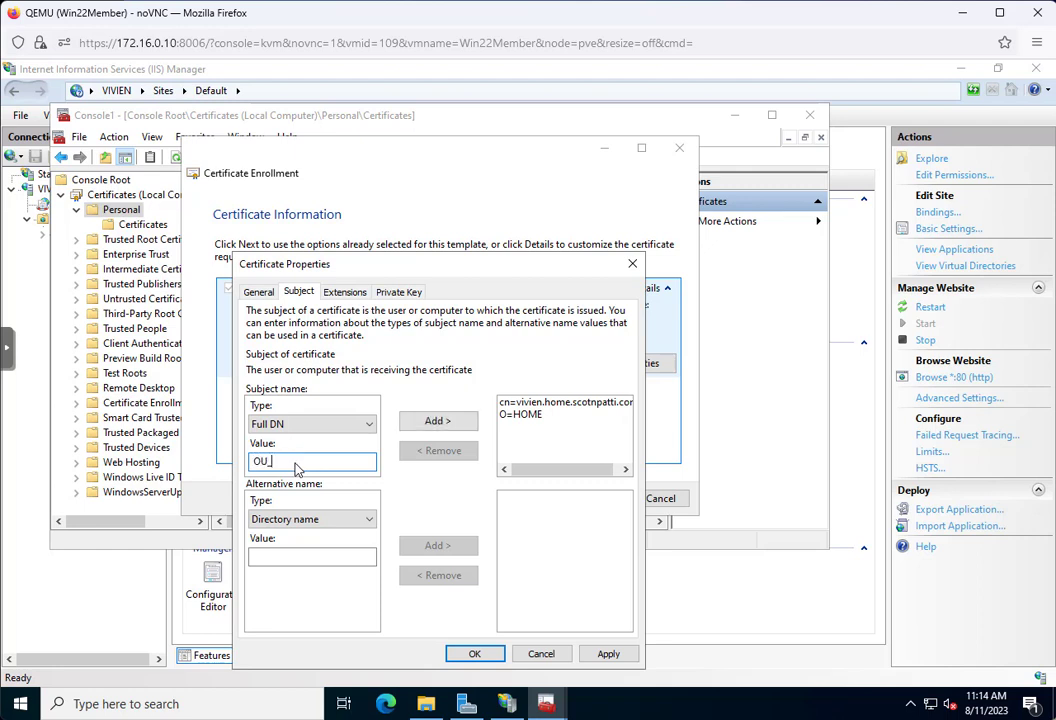
pyautogui.write('=')
pyautogui.write('ID')
pyautogui.write('T')
pyautogui.click(437, 421)
# Add the locality L=Collegedale to the certificate request's subject name
pyautogui.click(307, 467)
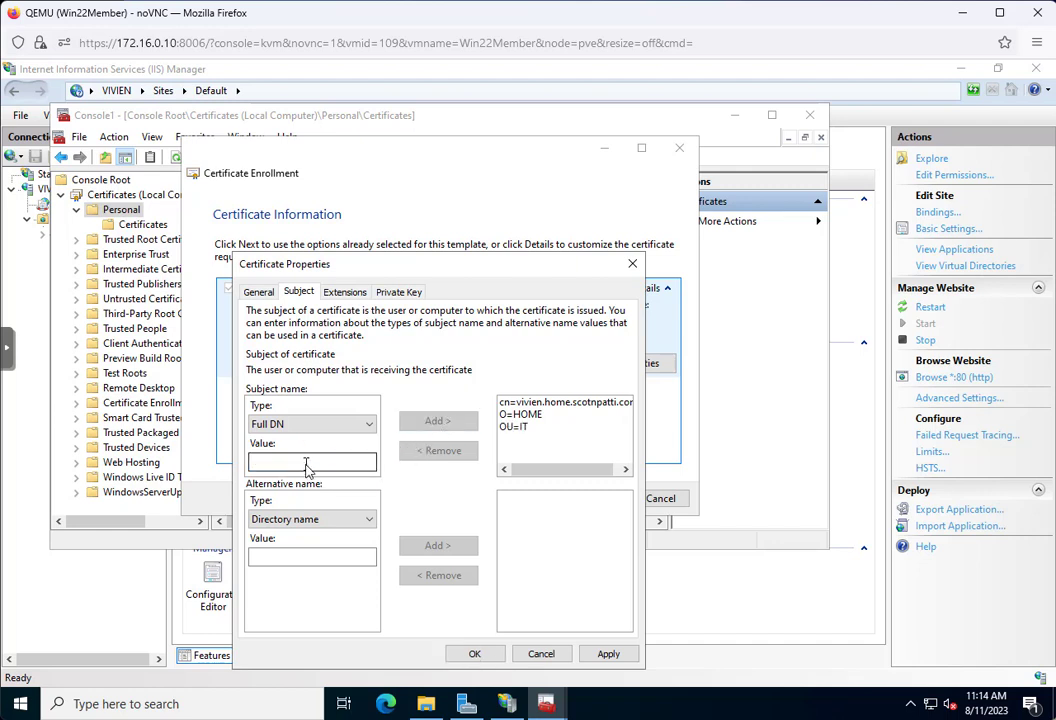
pyautogui.write('L')
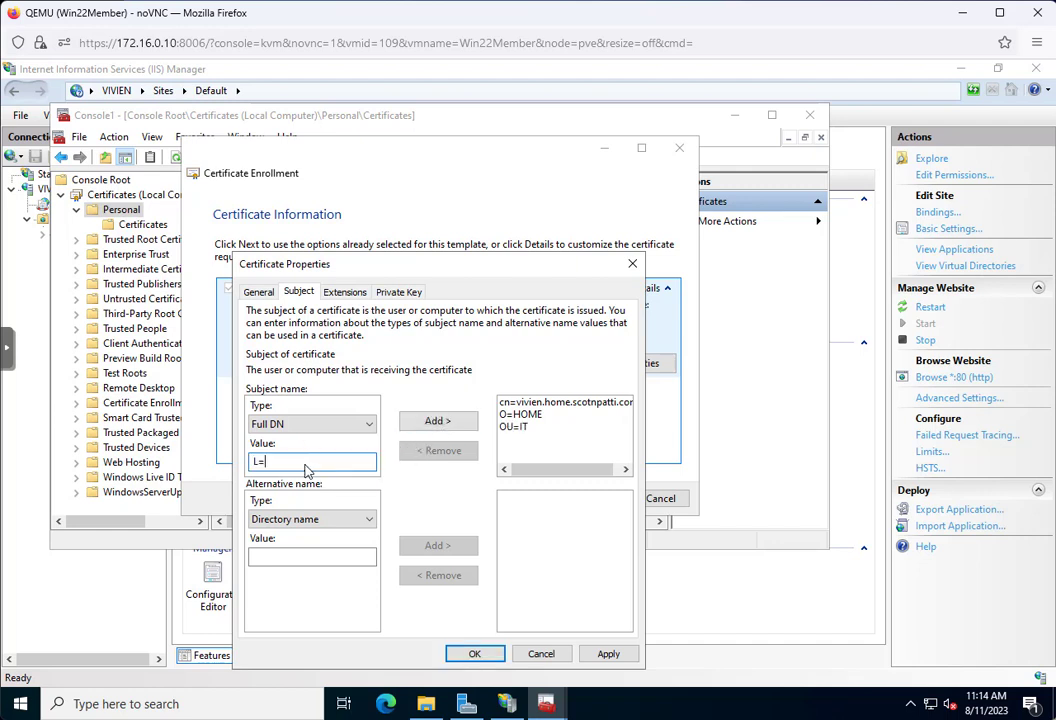
pyautogui.write('=Collegedale')
pyautogui.click(428, 420)
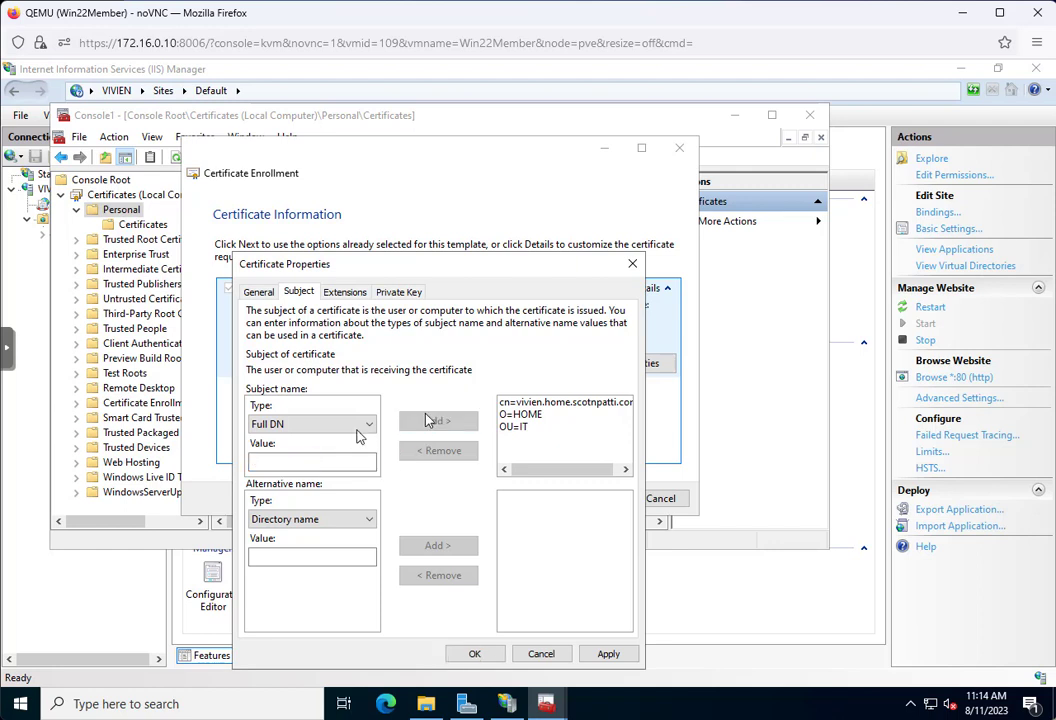
# Add the state S=Tennessee and the country C=US to the certificate request's subject name
pyautogui.click(297, 468)
pyautogui.write('S')
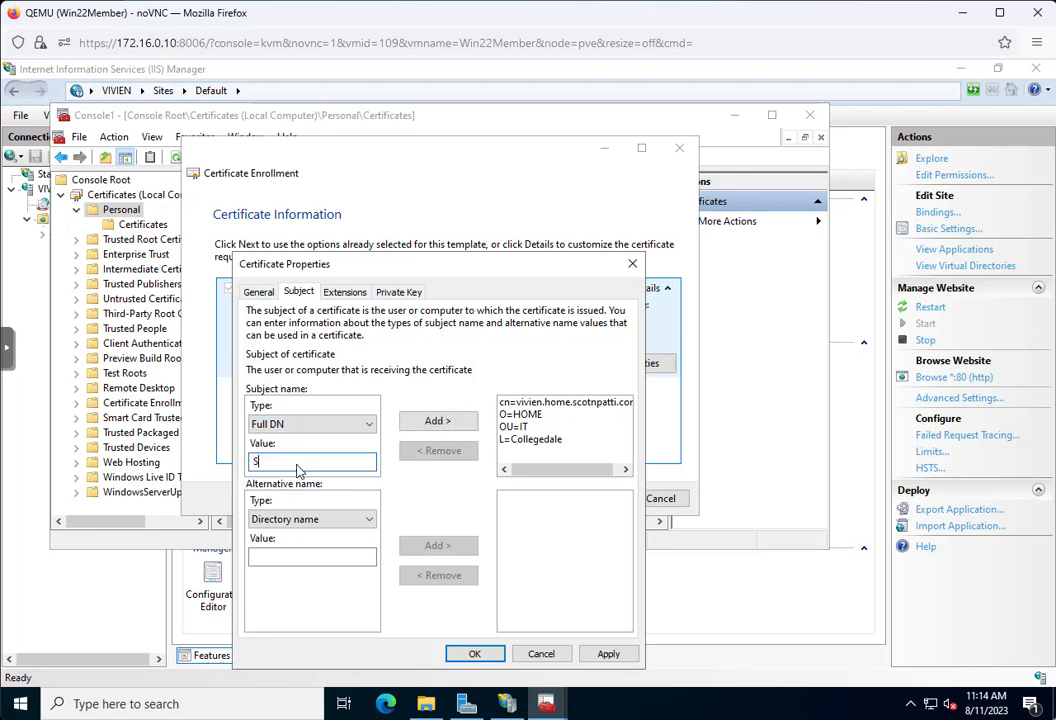
pyautogui.write('=Tennessee')
pyautogui.click(435, 421)
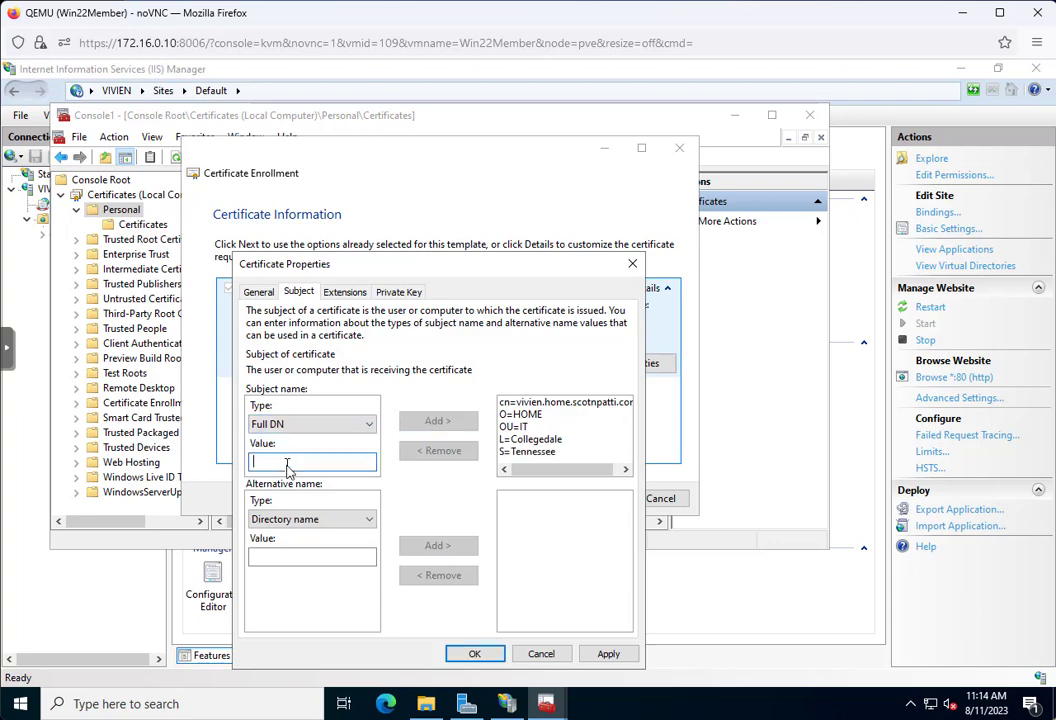
pyautogui.write('C=US')
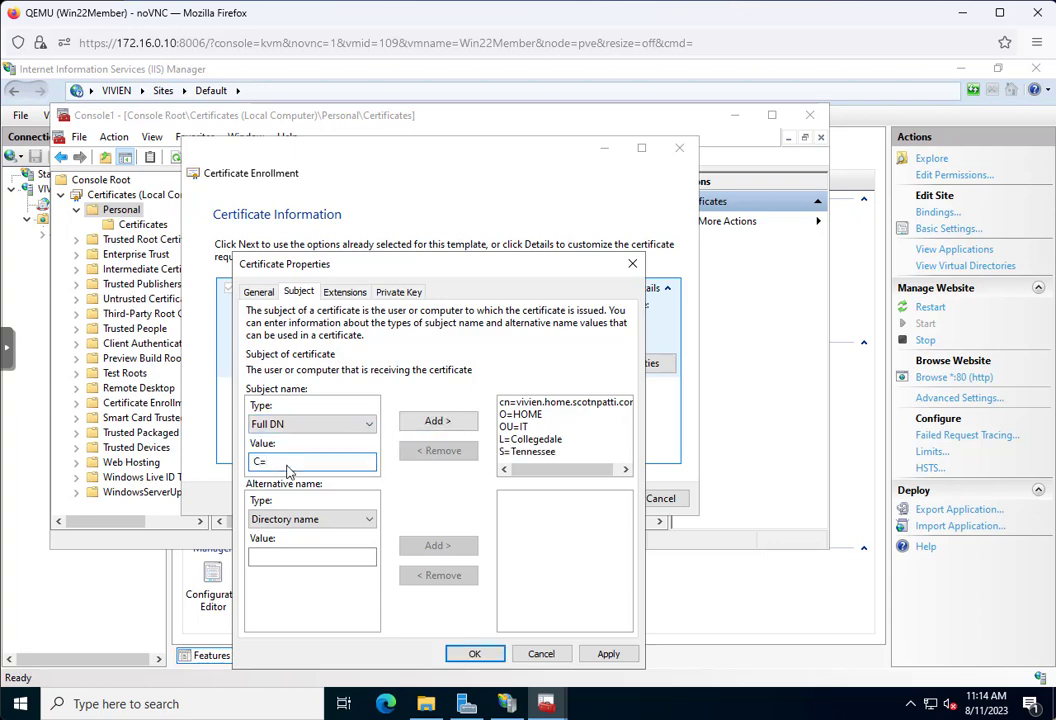
pyautogui.click(459, 422)
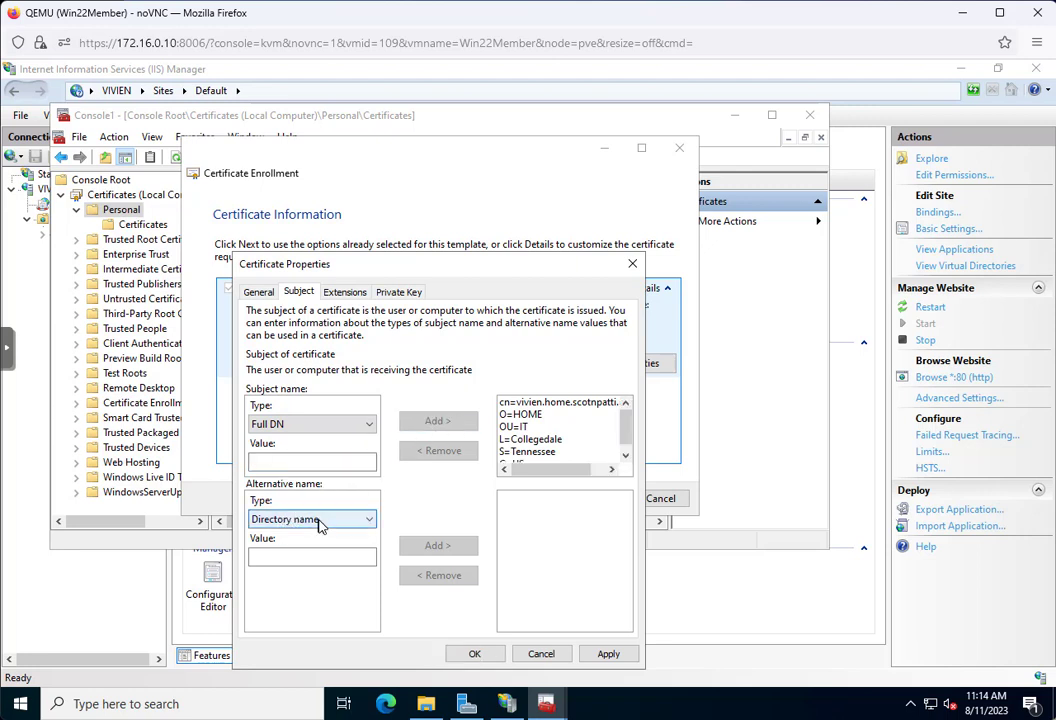
# Add vivien.home.scotnpatti.com as an alternative name of type DNS to the certificate request
pyautogui.click(318, 520)
pyautogui.click(305, 549)
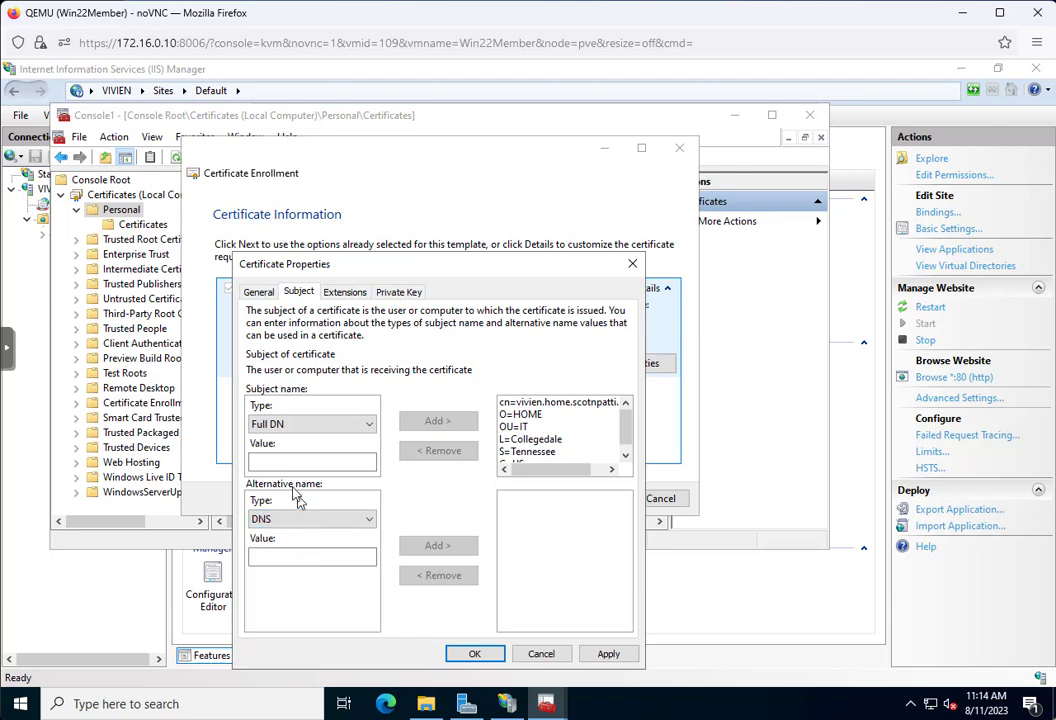
pyautogui.click(295, 558)
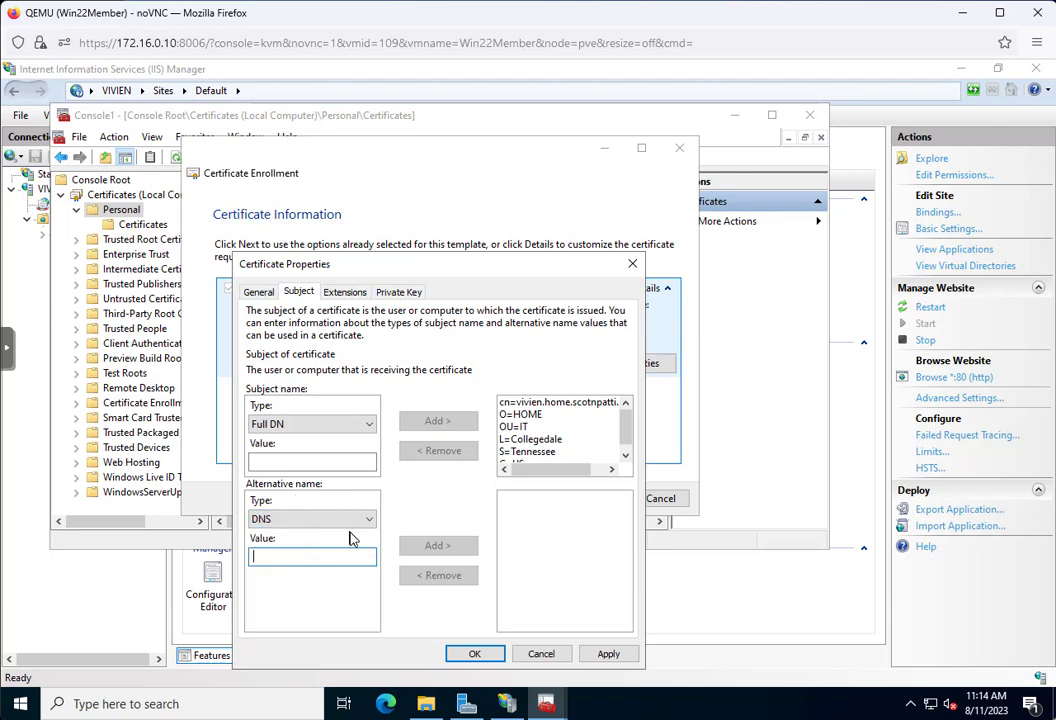
pyautogui.write('vi')
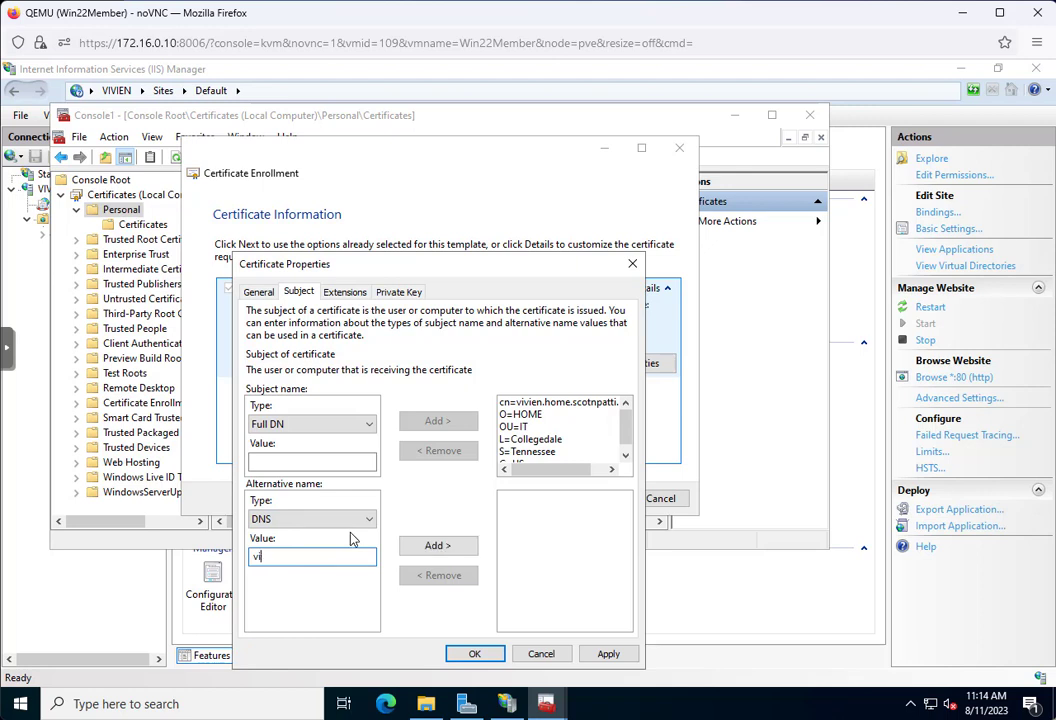
pyautogui.write('ven')
pyautogui.press('BackSpace')
pyautogui.press('BackSpace')
pyautogui.write('ien.home.scotnpatti.com')
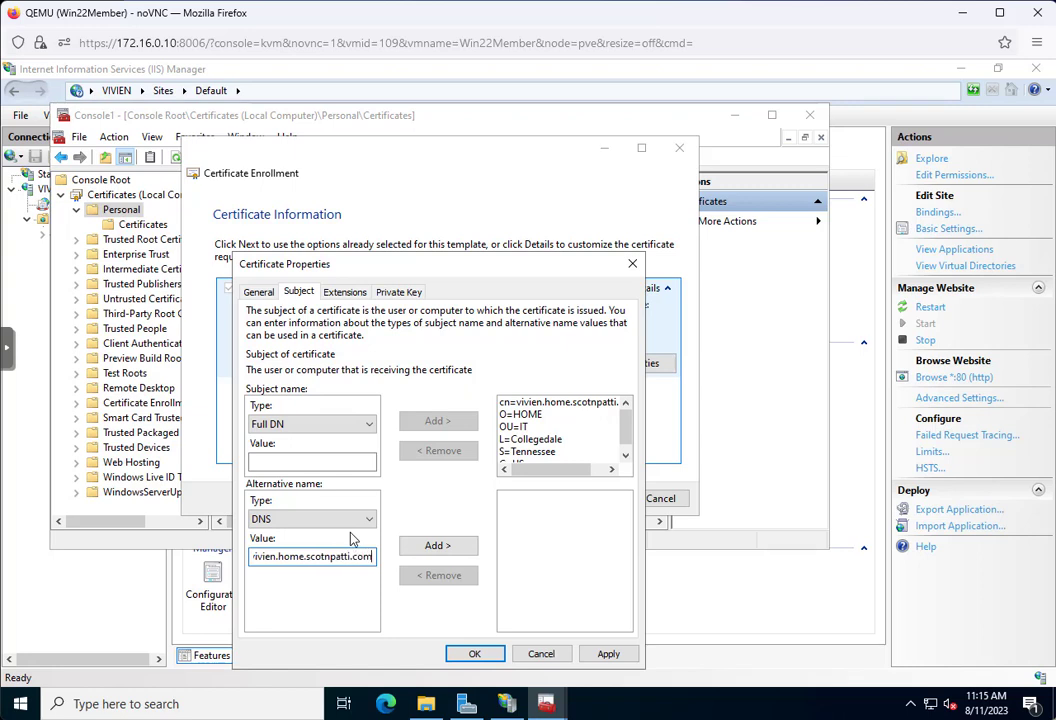
pyautogui.click(429, 547)
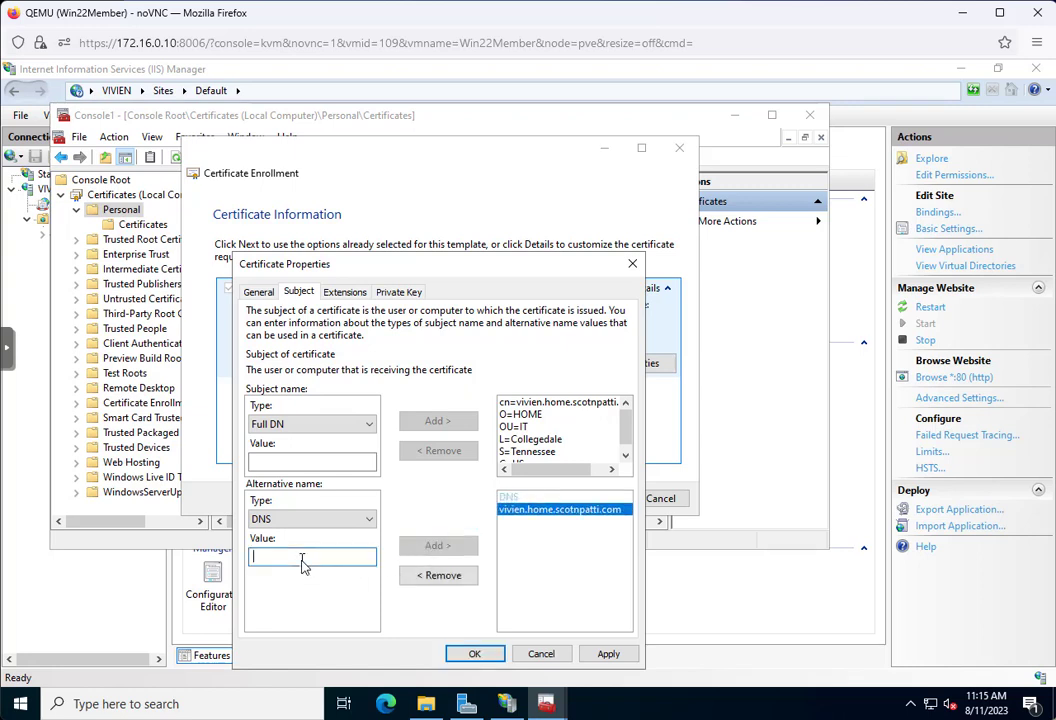
pyautogui.write('www.ho')
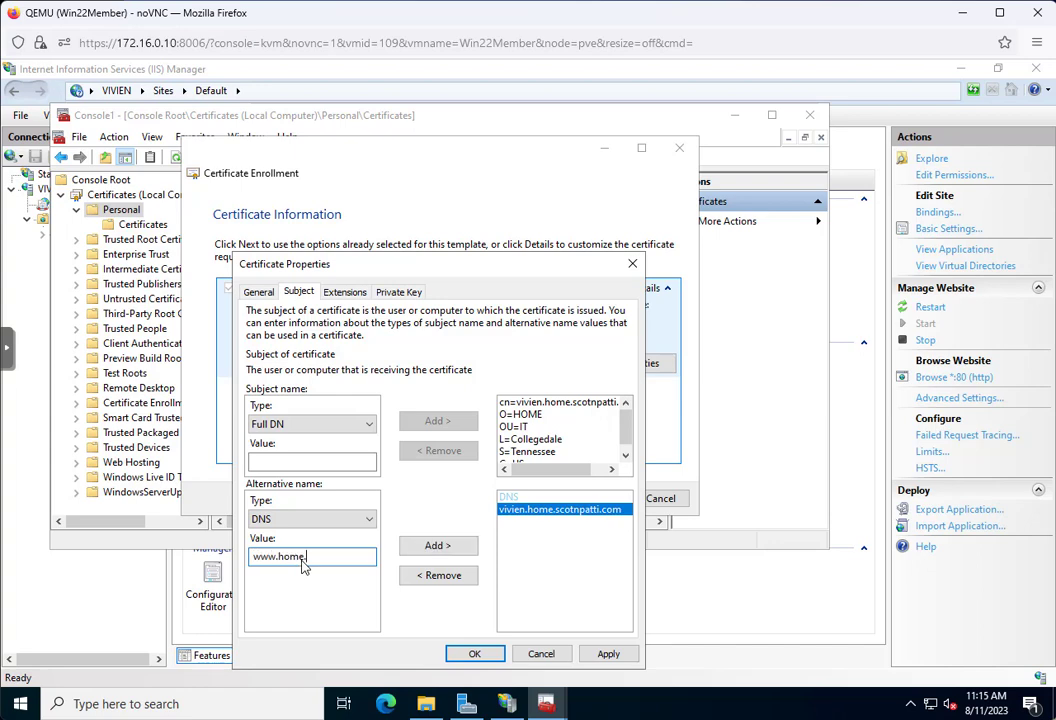
pyautogui.write('me.scotnpatti.com')
pyautogui.click(440, 546)
# Add dev.oiclearning.com as a third DNS alternative name and apply the subject settings
pyautogui.click(304, 560)
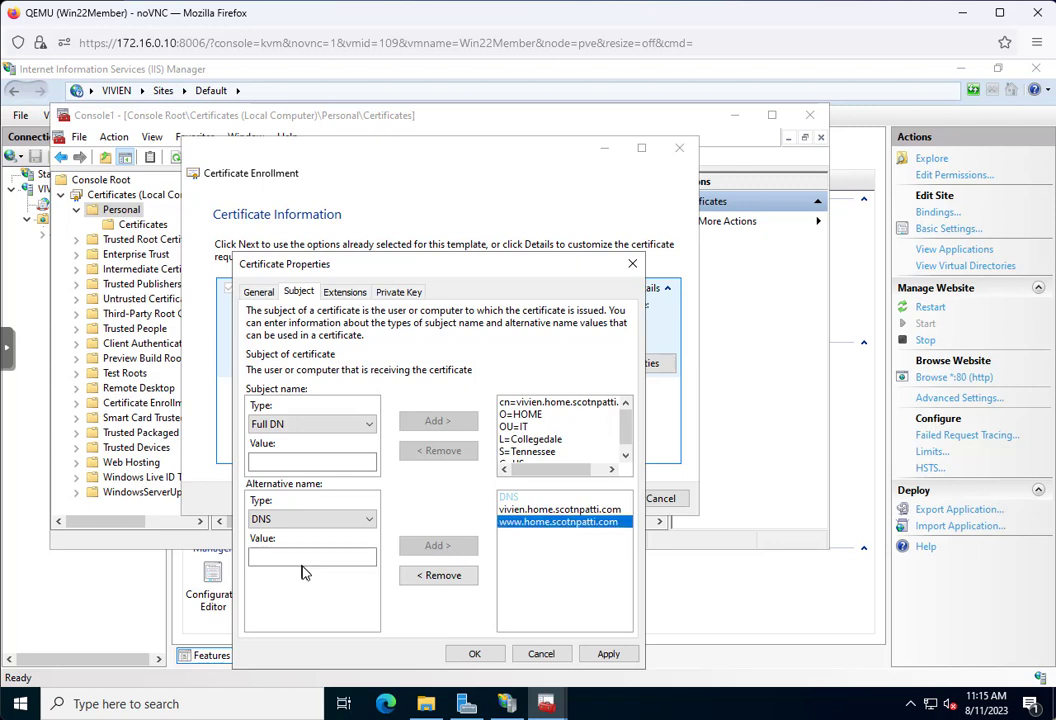
pyautogui.write('dev.')
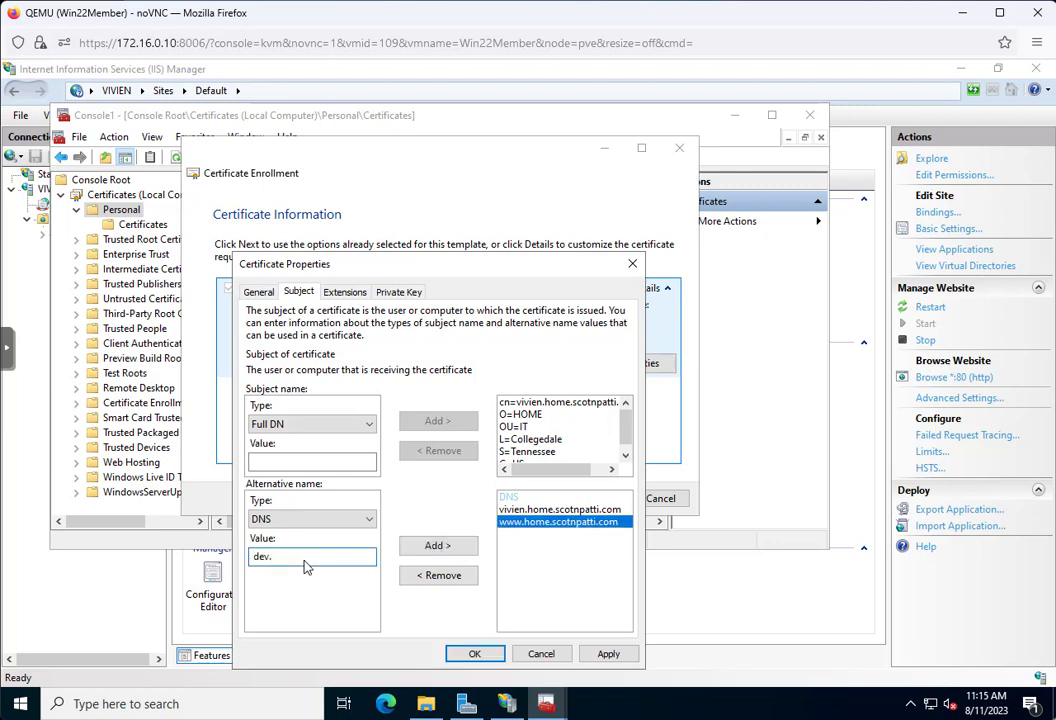
pyautogui.write('oiclearning.com')
pyautogui.click(415, 548)
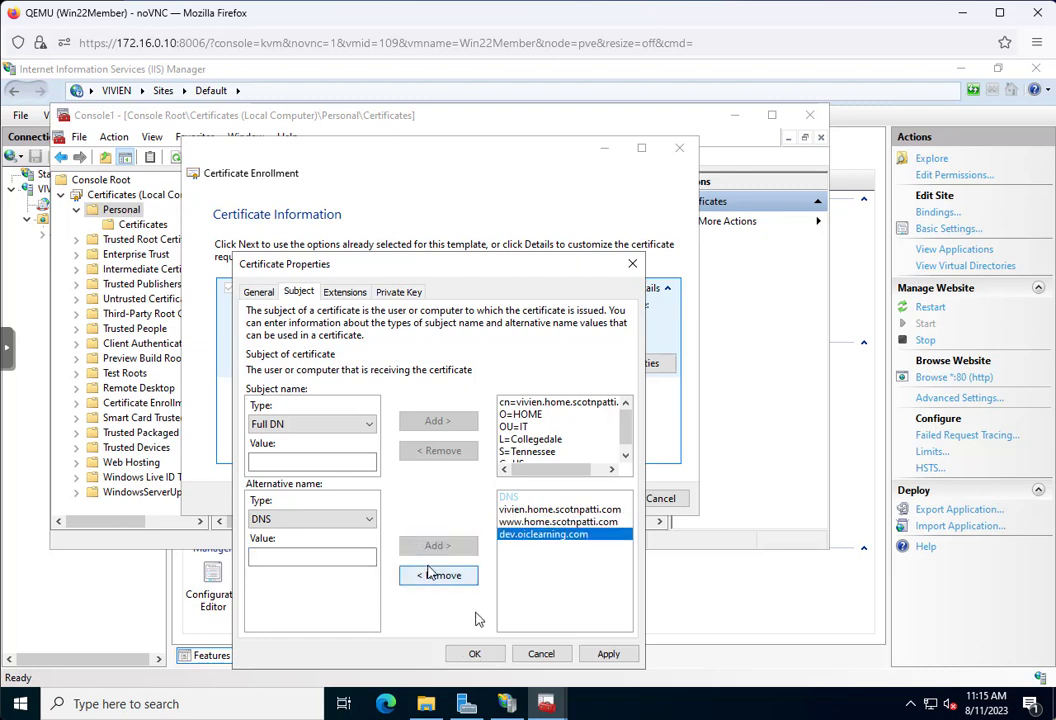
pyautogui.click(608, 654)
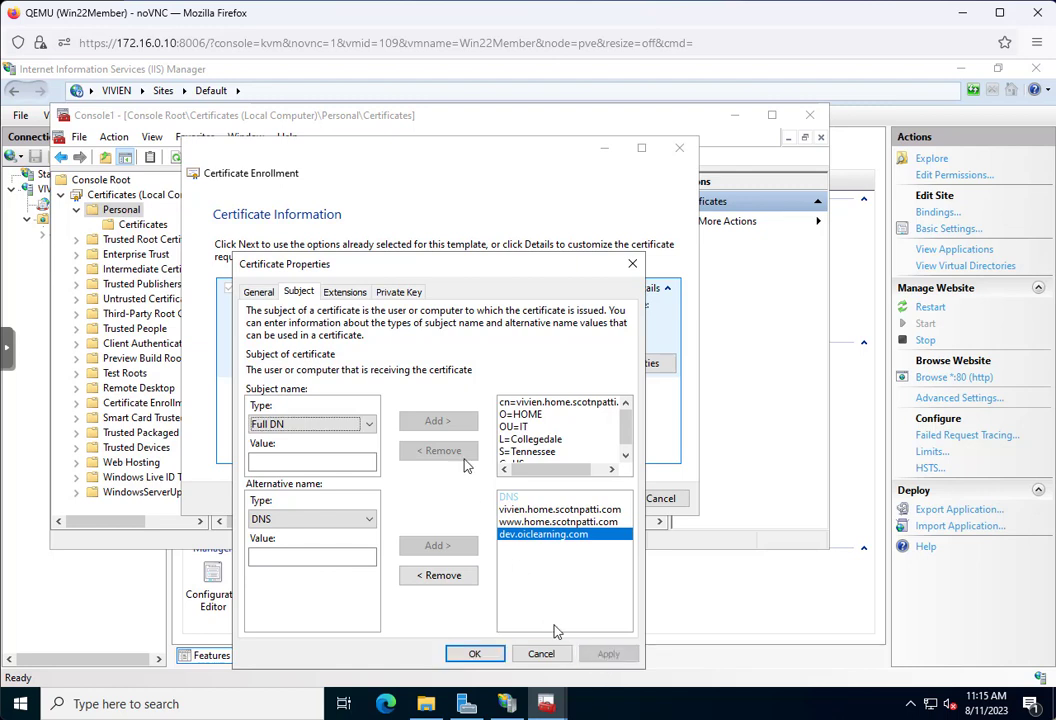
# Add Digital signature and Key encipherment to the certificate's key usage extension and apply the change
pyautogui.click(346, 293)
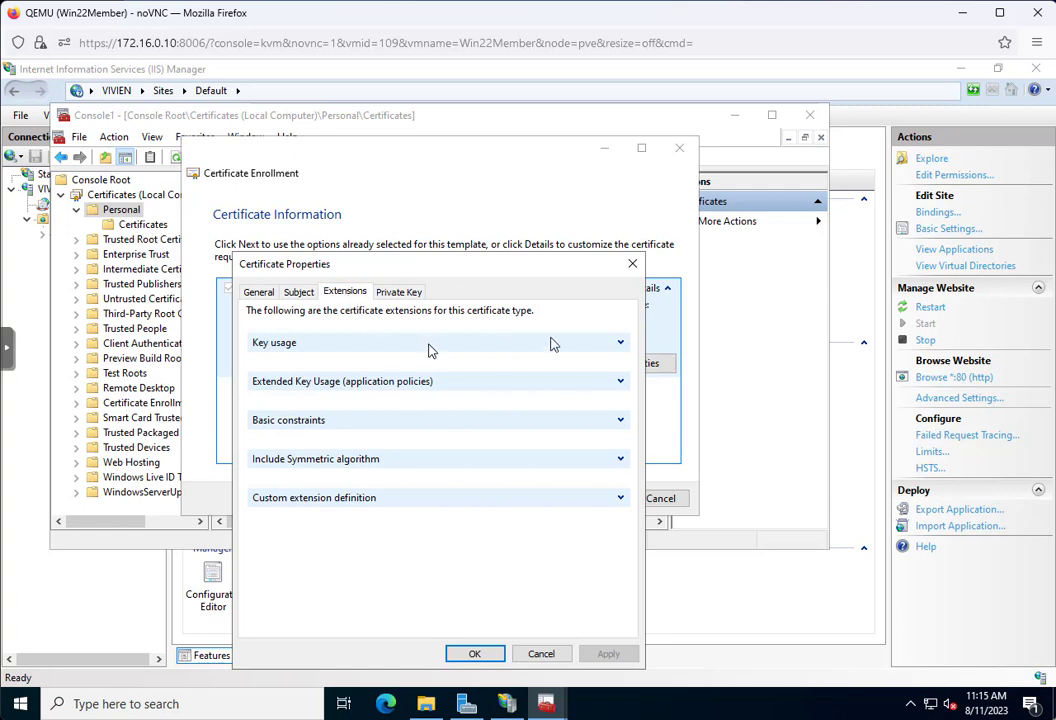
pyautogui.click(620, 343)
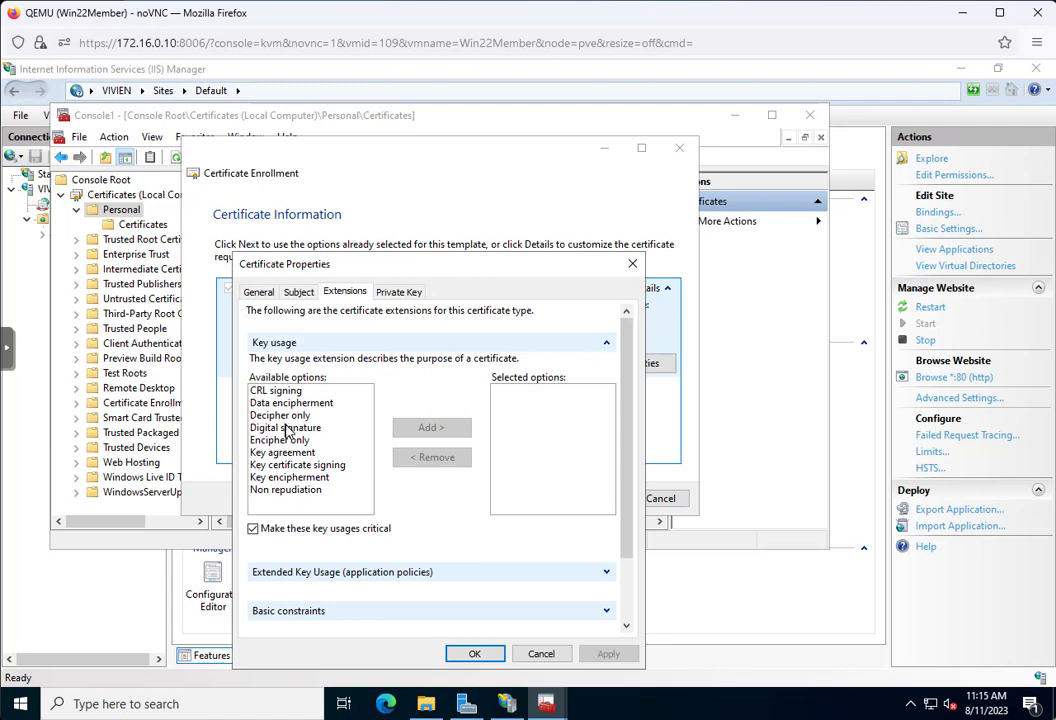
pyautogui.click(288, 428)
pyautogui.click(430, 427)
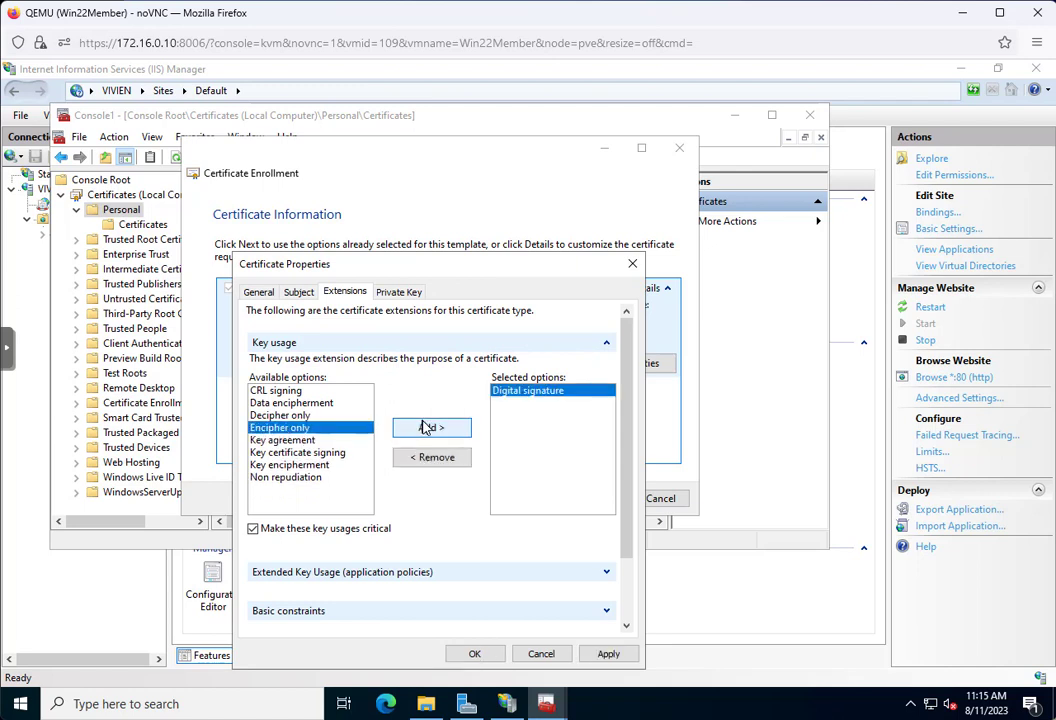
pyautogui.click(285, 465)
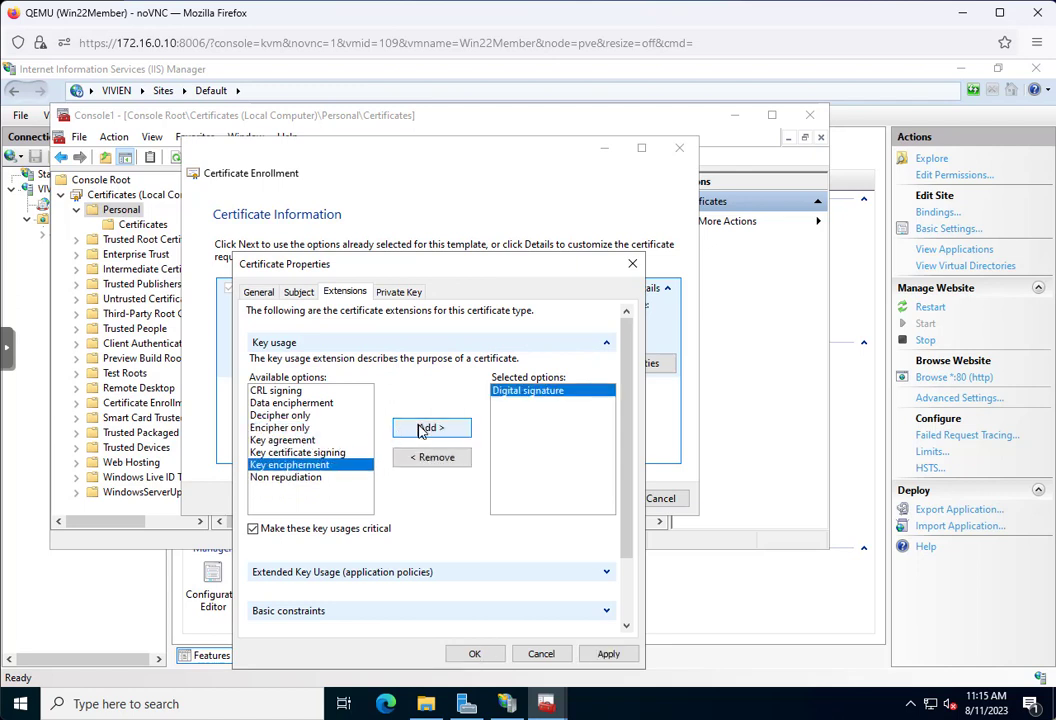
pyautogui.click(421, 428)
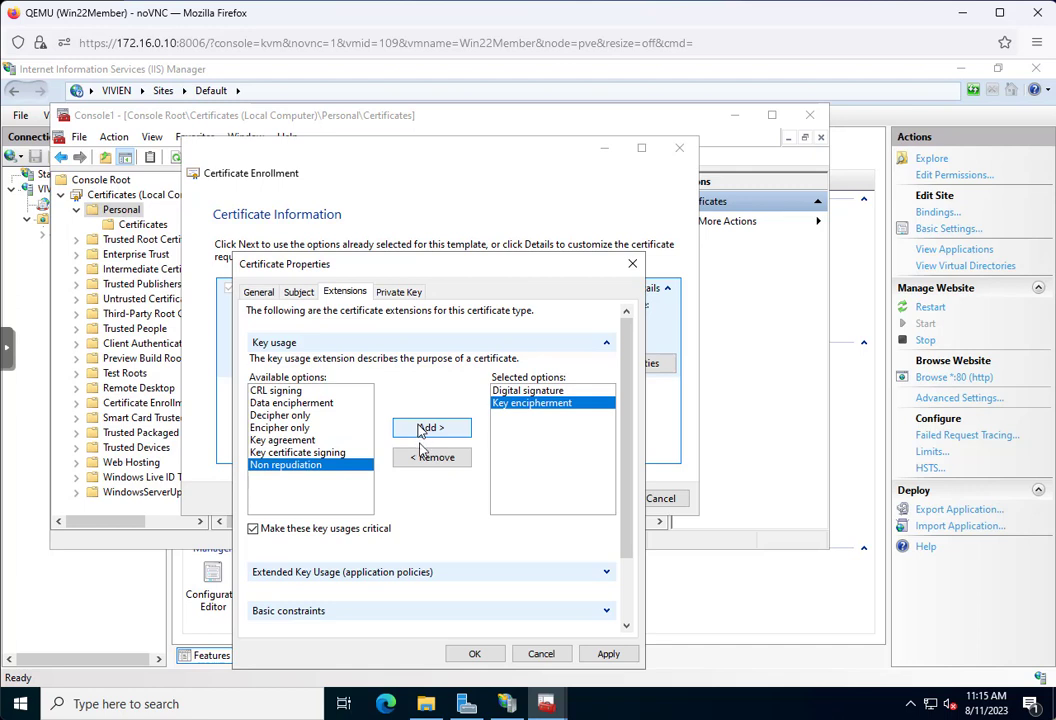
pyautogui.click(603, 655)
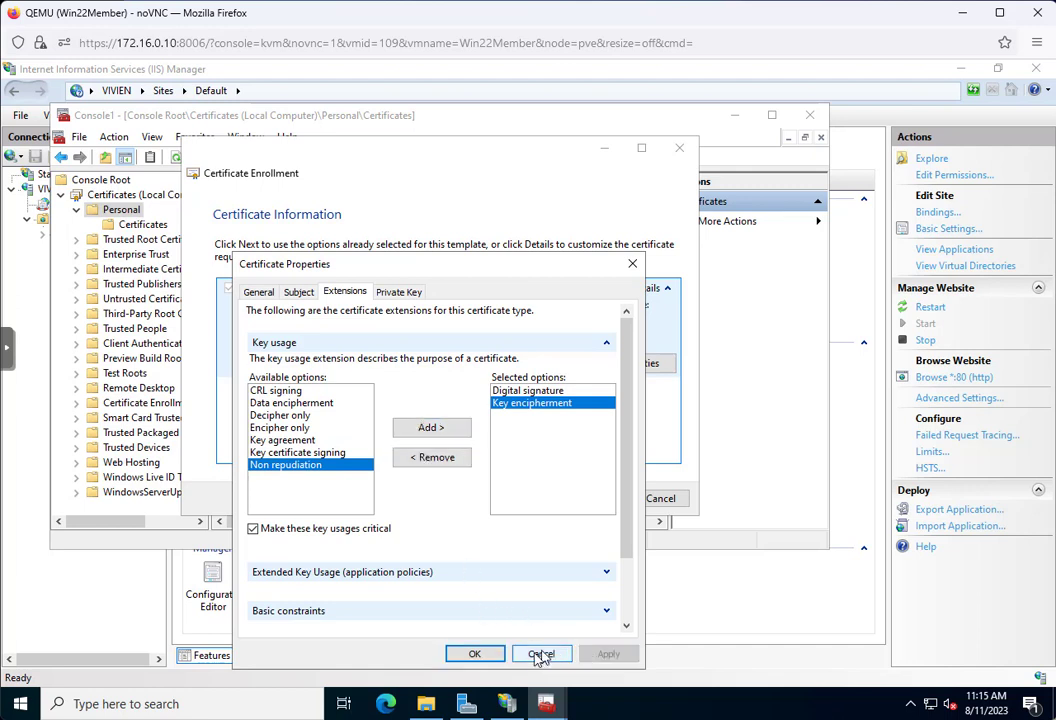
pyautogui.click(475, 655)
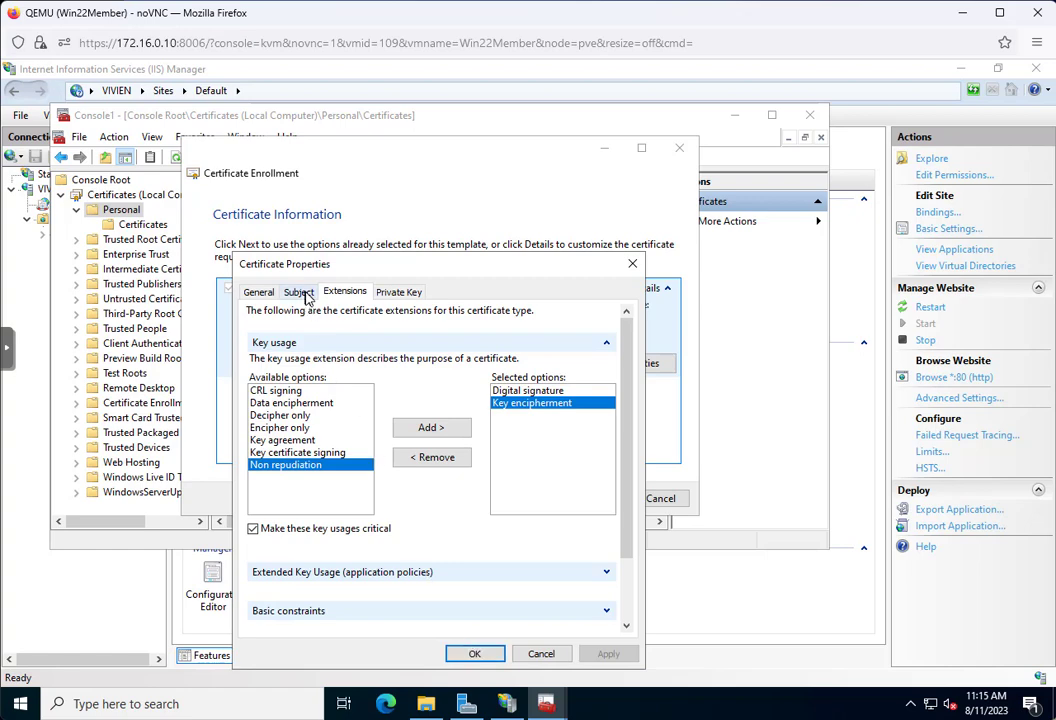
# Add Server Authentication to the Extended Key Usage extension, then apply and close the certificate properties
pyautogui.click(607, 572)
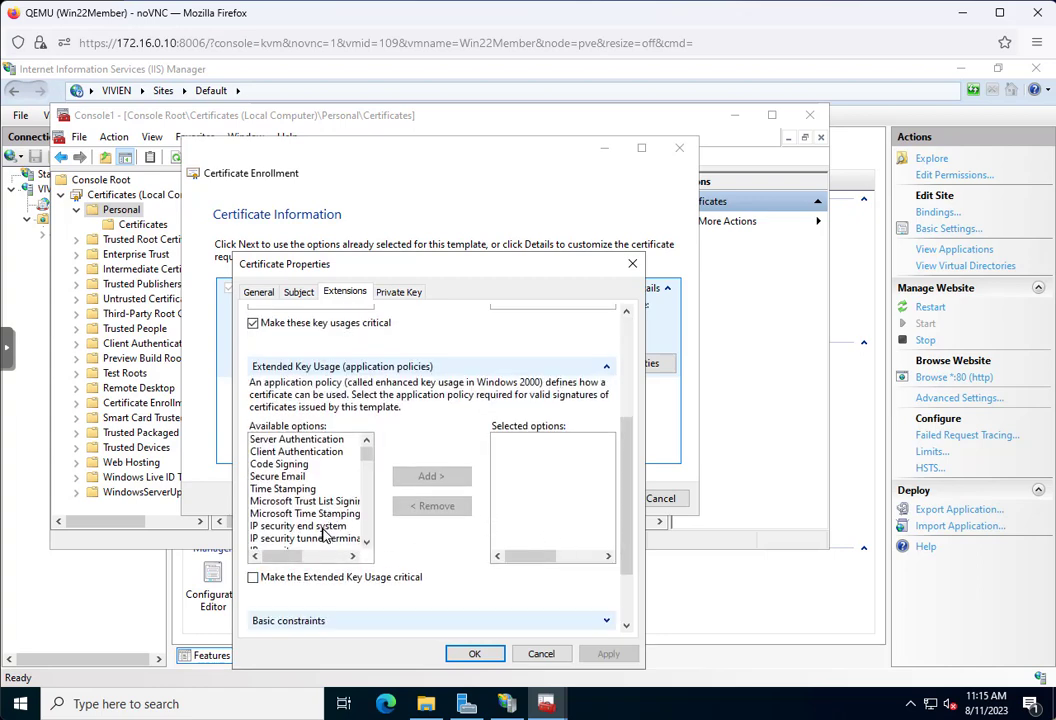
pyautogui.click(302, 440)
pyautogui.click(431, 477)
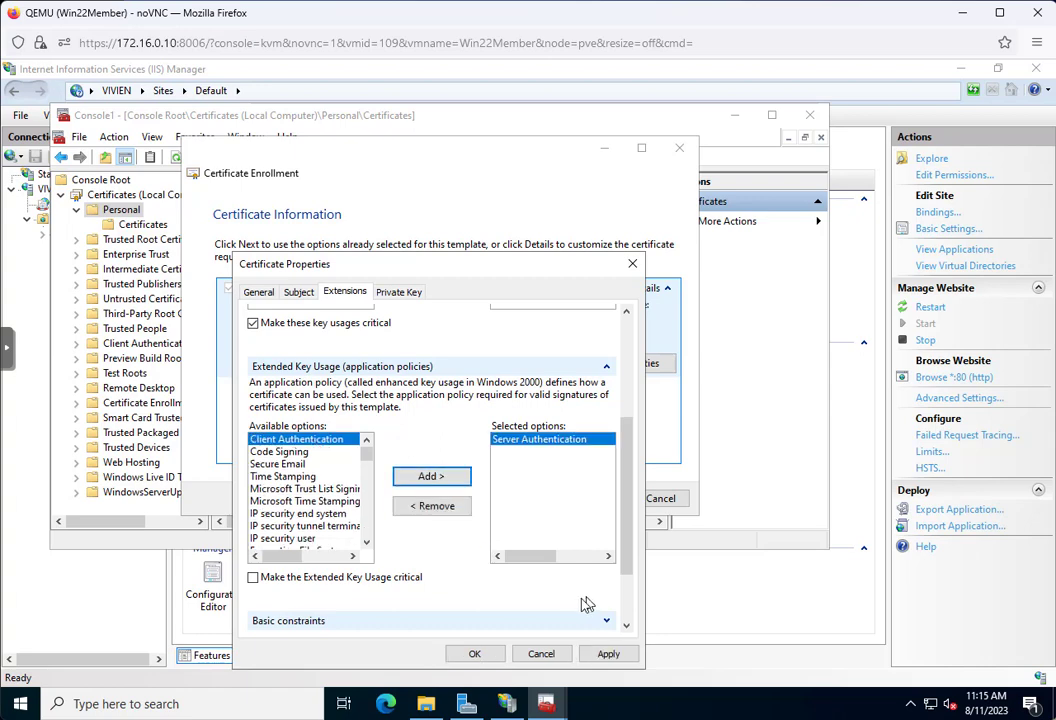
pyautogui.click(612, 656)
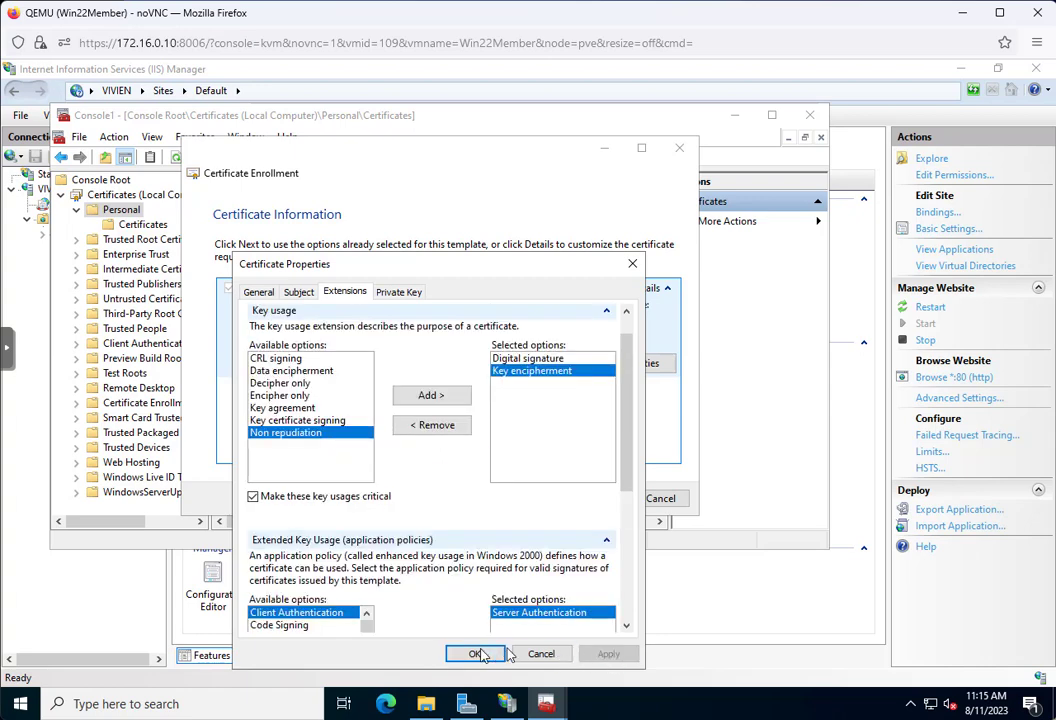
pyautogui.click(476, 656)
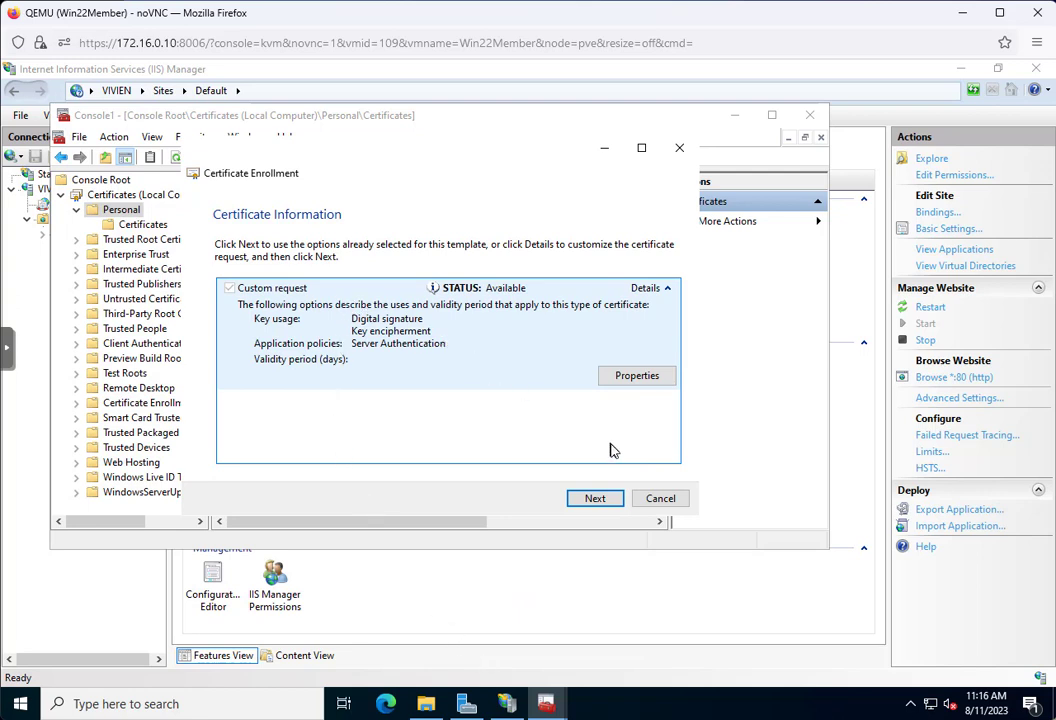
# Continue the enrollment and set the offline request's save file to MultipleDomains.req on the Desktop
pyautogui.click(594, 498)
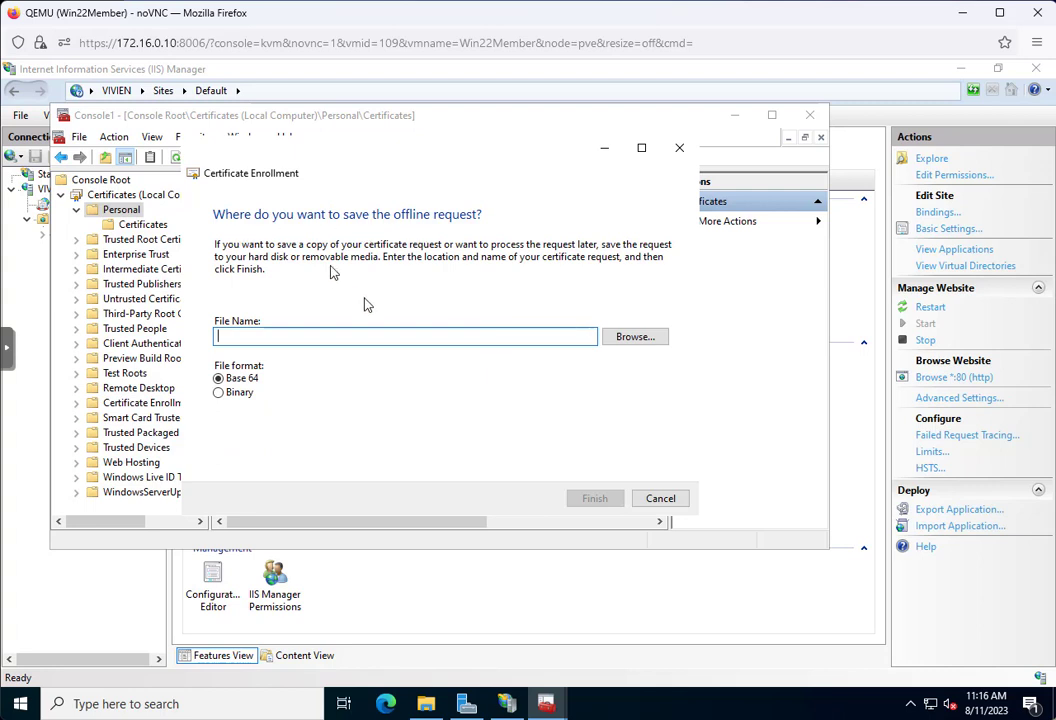
pyautogui.click(630, 338)
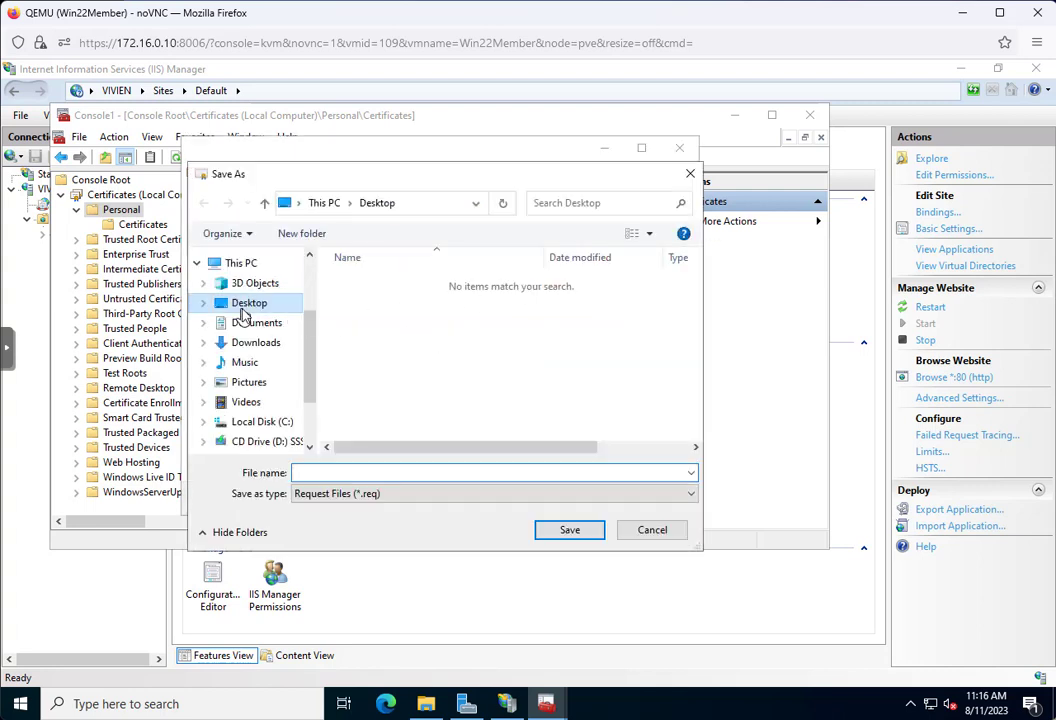
pyautogui.click(352, 476)
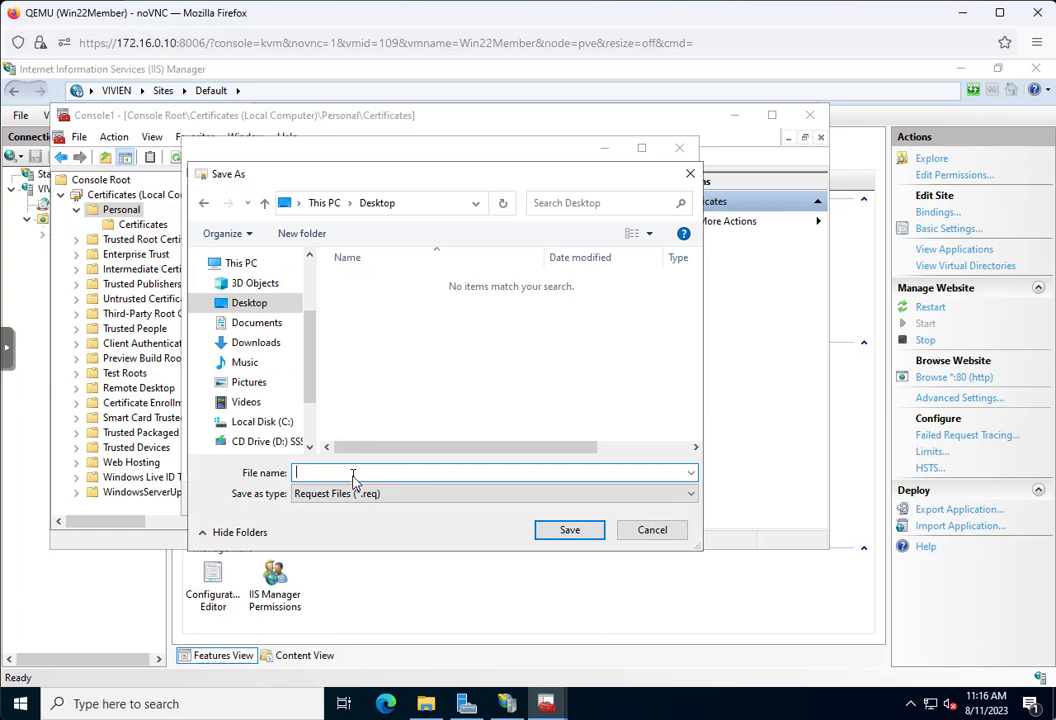
pyautogui.write('MultipleDomains.req')
pyautogui.press('Return')
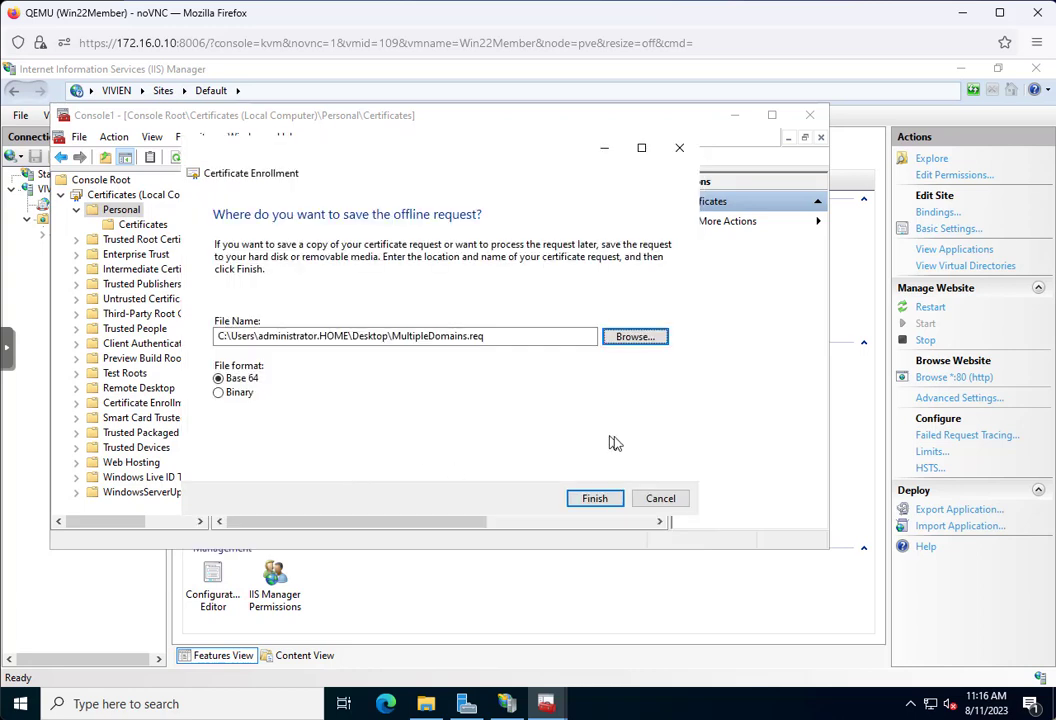
# Finish the certificate enrollment to save the offline request, and switch to the certificate services page in Microsoft Edge
pyautogui.click(604, 500)
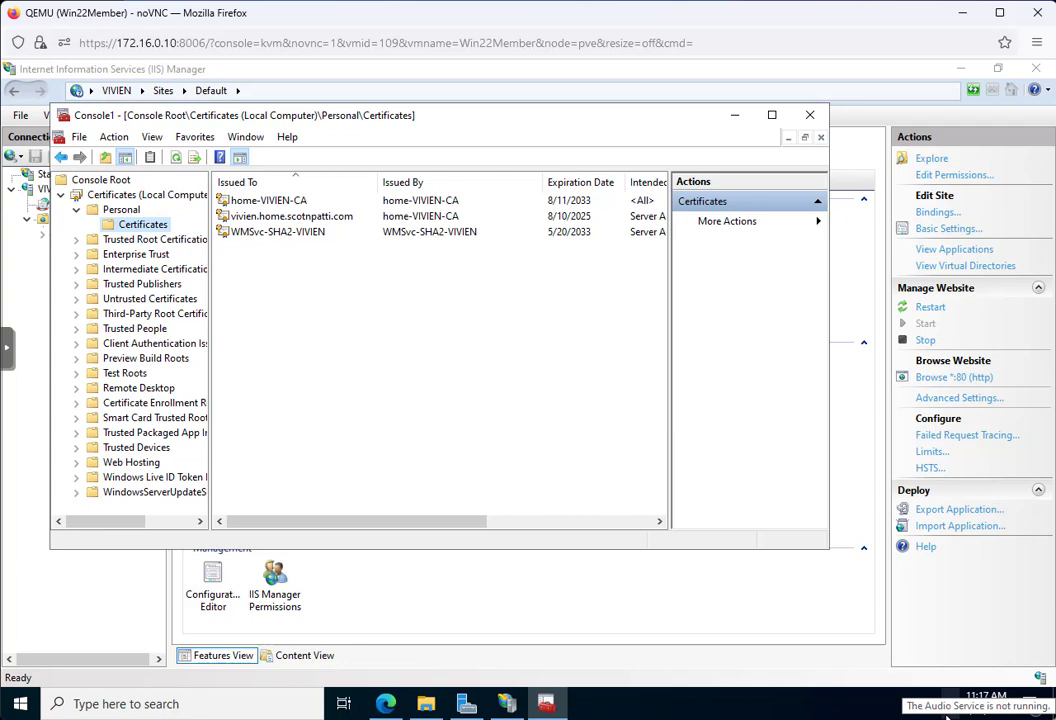
pyautogui.click(383, 706)
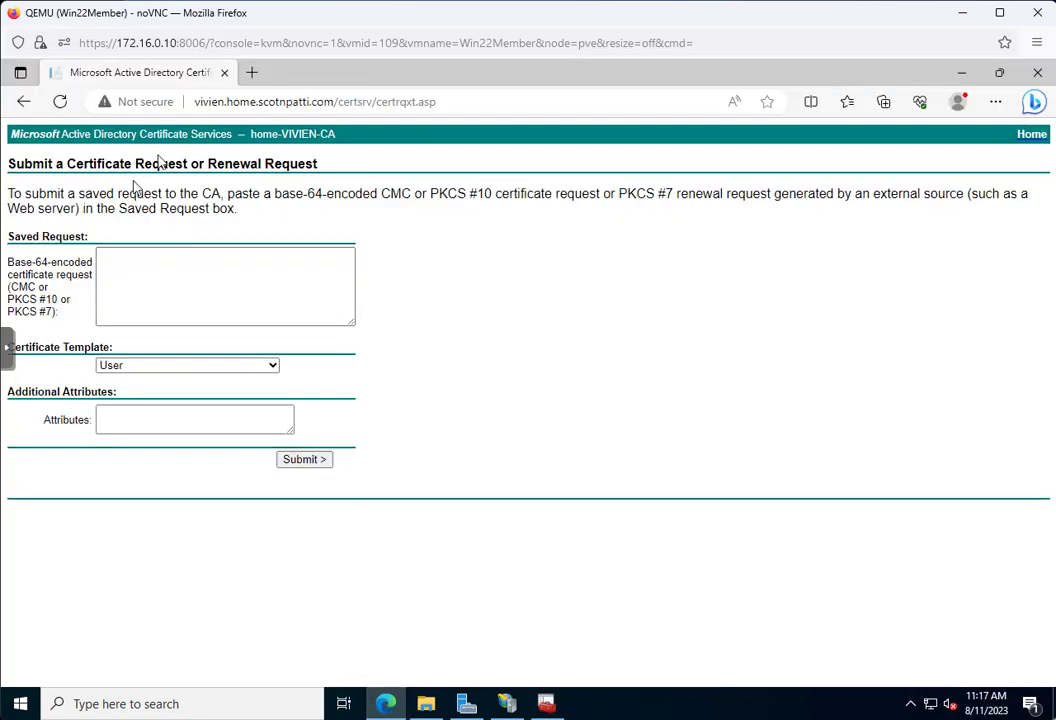
pyautogui.click(338, 102)
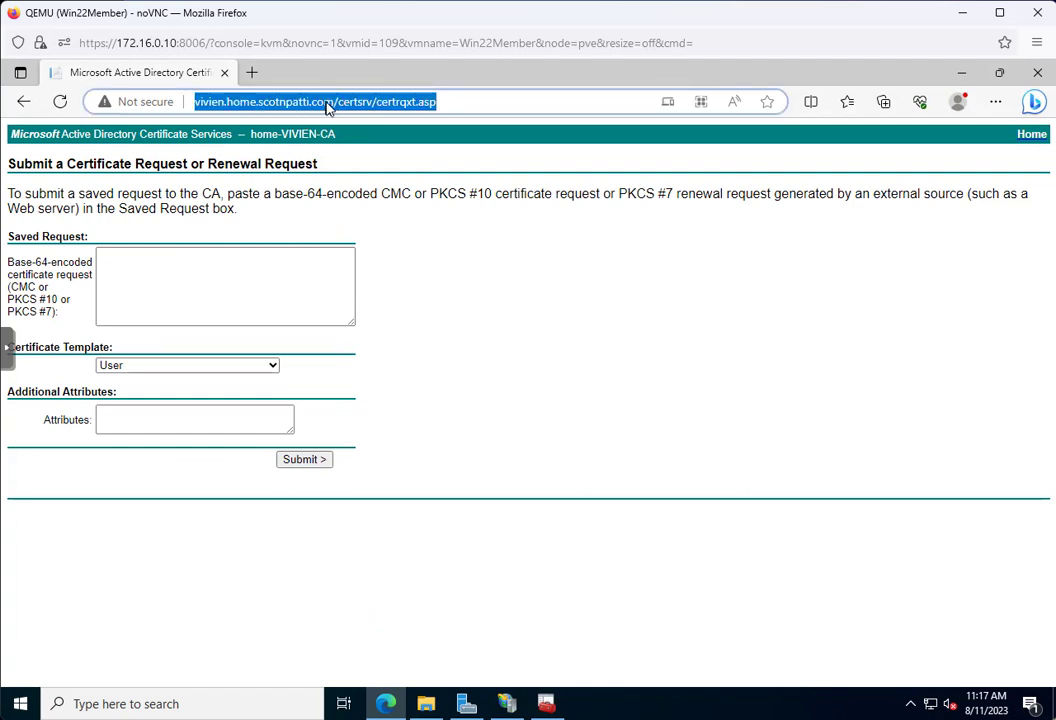
pyautogui.click(337, 102)
pyautogui.moveTo(339, 102); pyautogui.dragTo(469, 104)
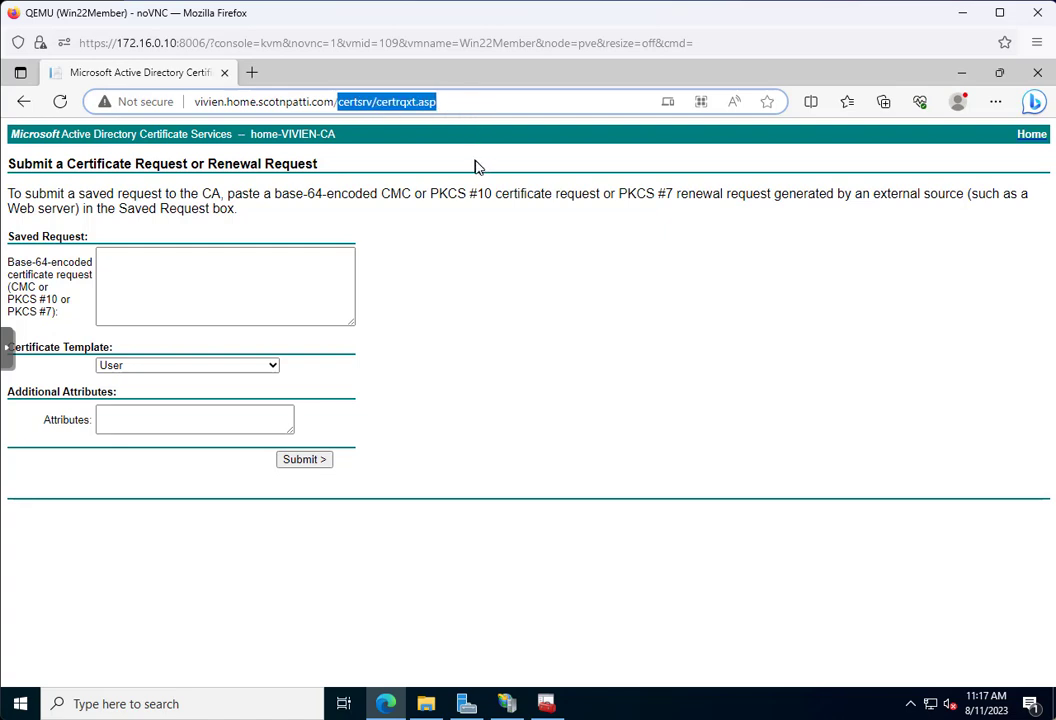
pyautogui.click(491, 104)
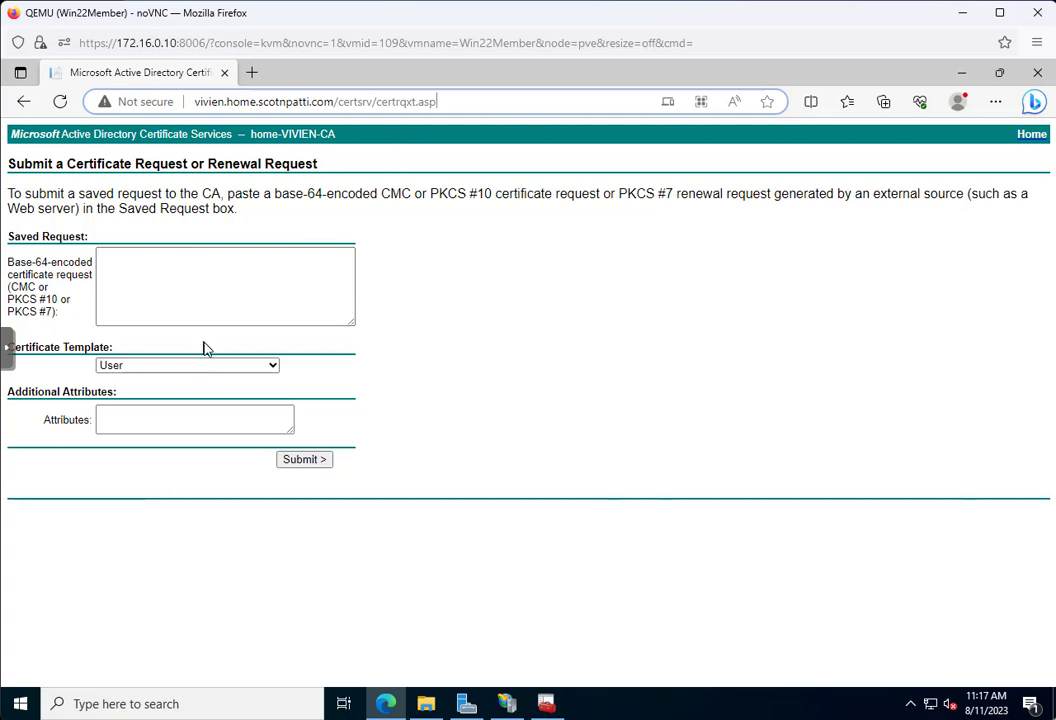
pyautogui.click(193, 292)
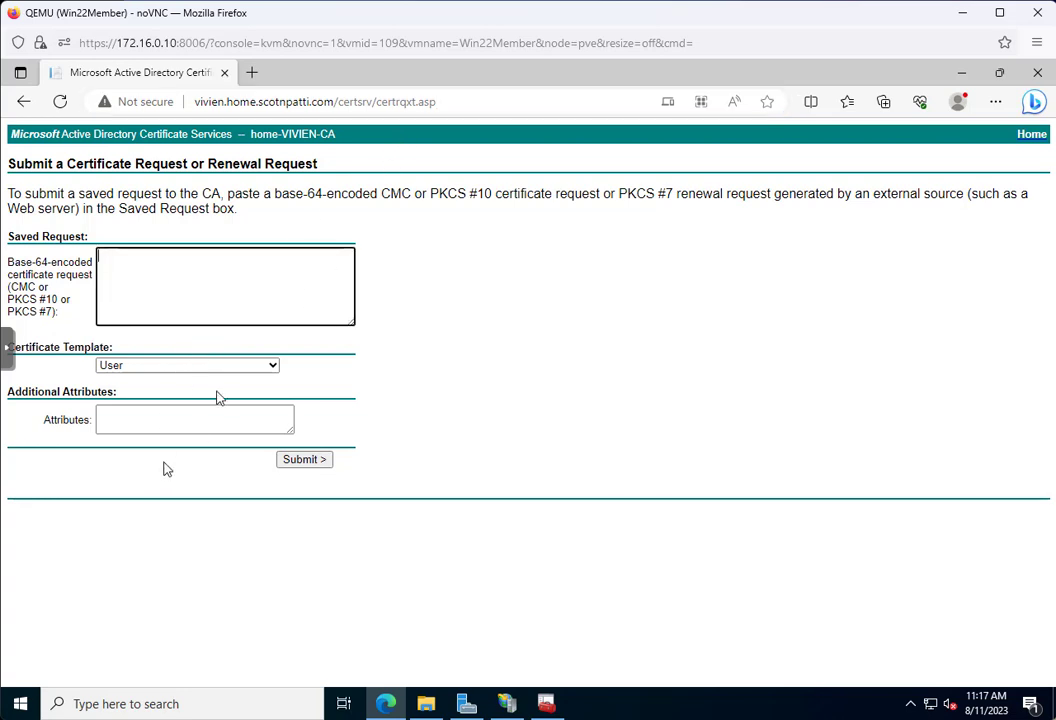
# Shorten the page address to vivien.home.scotnpatti.com/certsrv/ and load the certificate services welcome page
pyautogui.click(373, 102)
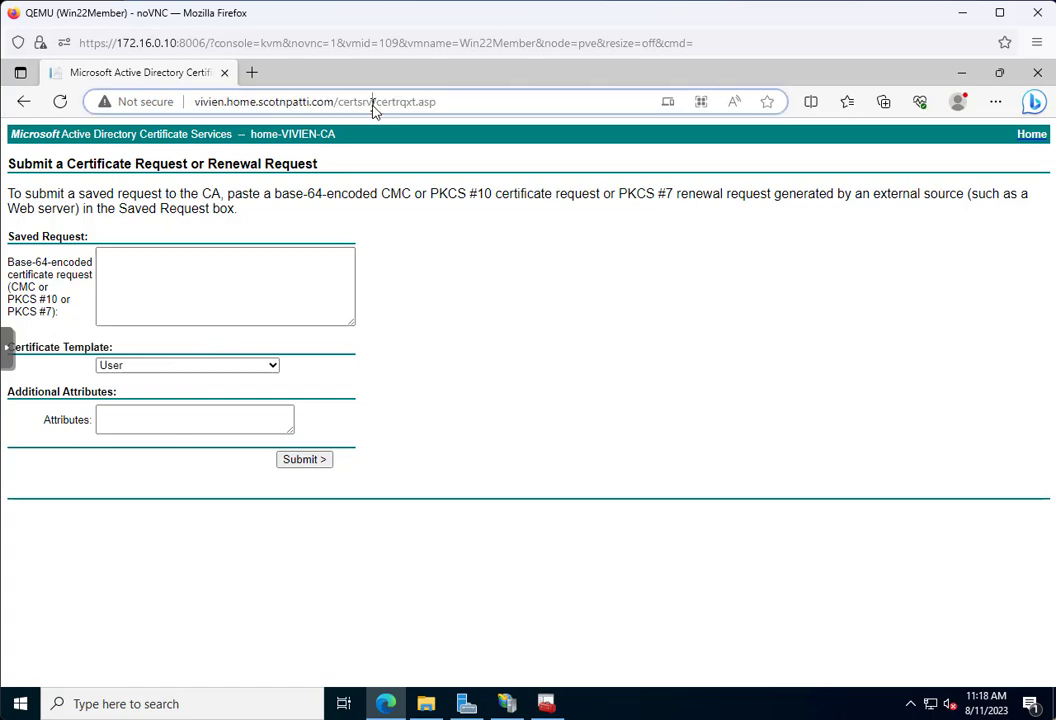
pyautogui.moveTo(373, 102); pyautogui.dragTo(873, 67)
pyautogui.press('BackSpace')
pyautogui.press('Return')
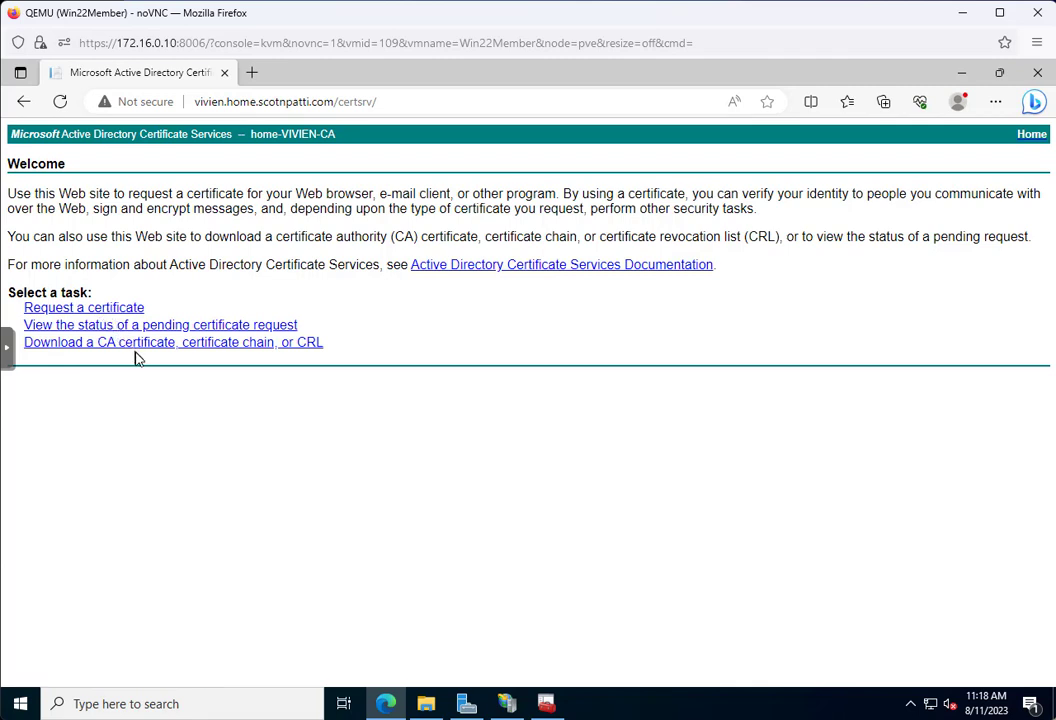
# Request a certificate through an advanced certificate request, reaching the form for submitting a saved base-64 request
pyautogui.click(115, 307)
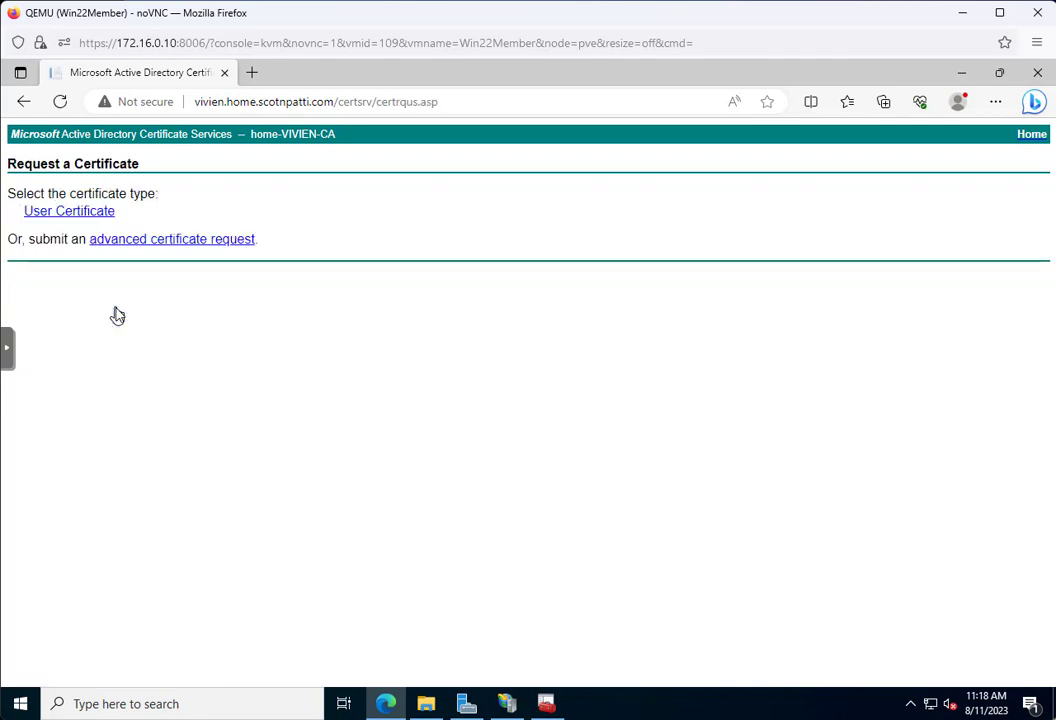
pyautogui.click(170, 240)
pyautogui.click(180, 271)
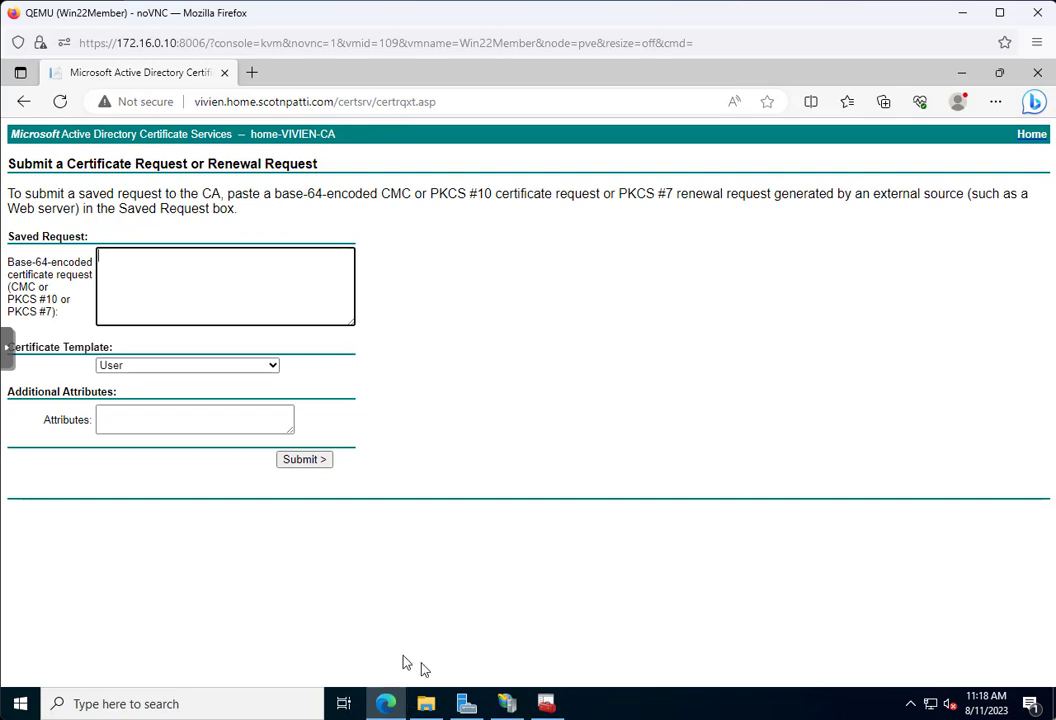
# Open MultipleDomains.req from the Desktop folder in Notepad, without making it the default app for .req files
pyautogui.click(426, 703)
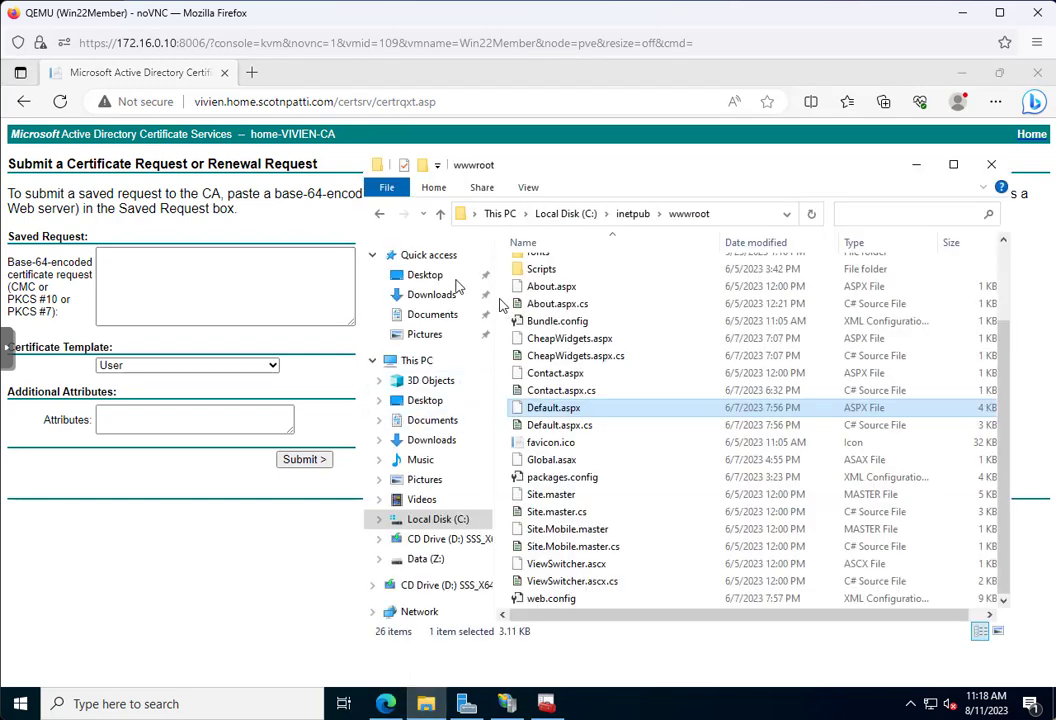
pyautogui.click(420, 274)
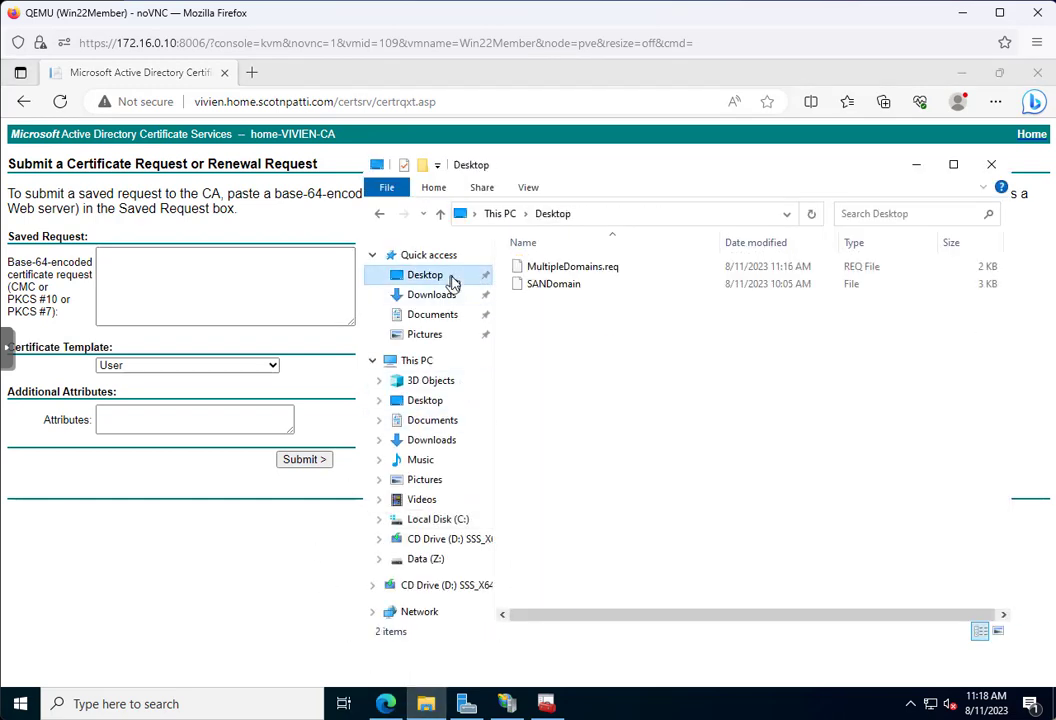
pyautogui.doubleClick(566, 272)
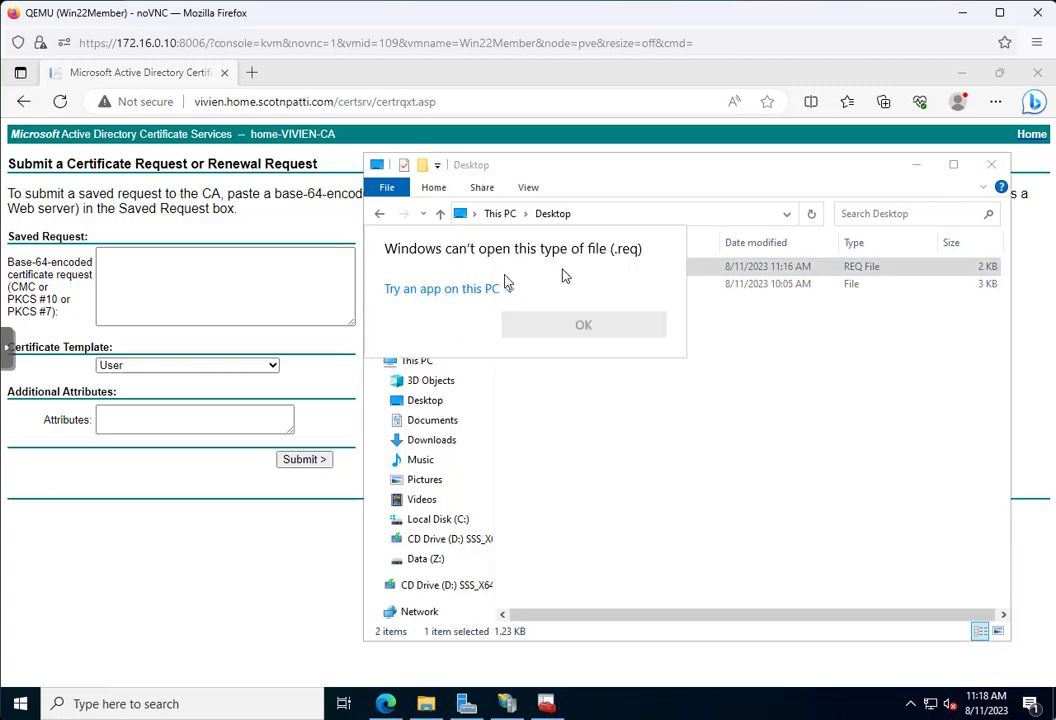
pyautogui.click(461, 296)
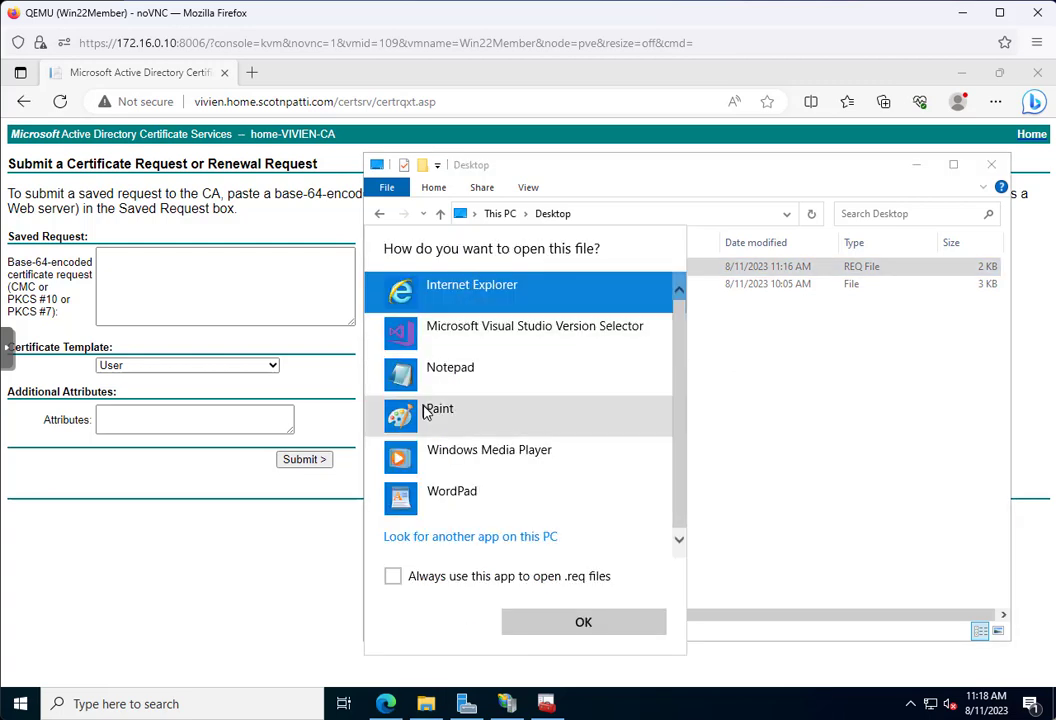
pyautogui.click(402, 376)
pyautogui.click(541, 628)
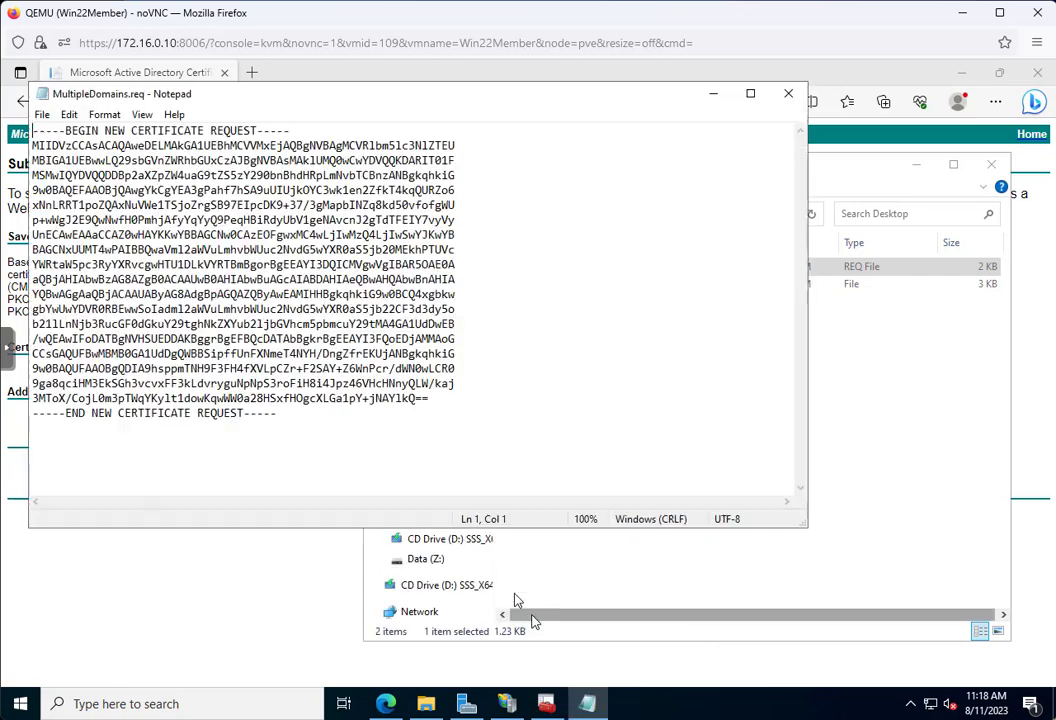
# Copy the entire certificate request text, close the file, and paste the text into the Saved Request box
pyautogui.click(366, 296)
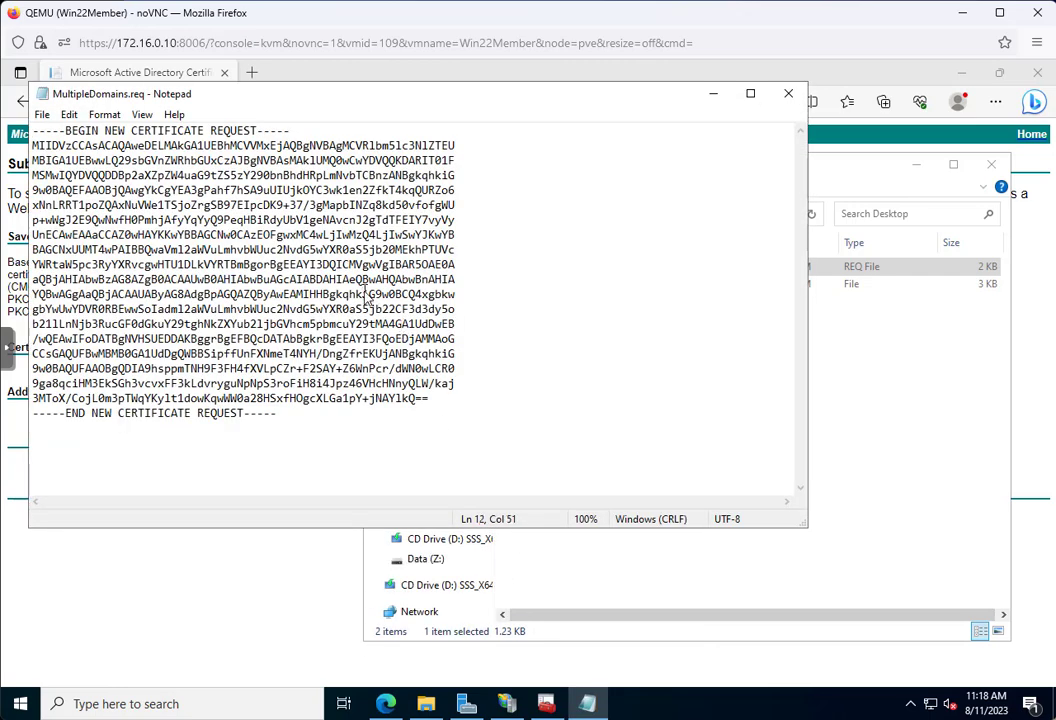
pyautogui.hotkey('ctrl', 'a')
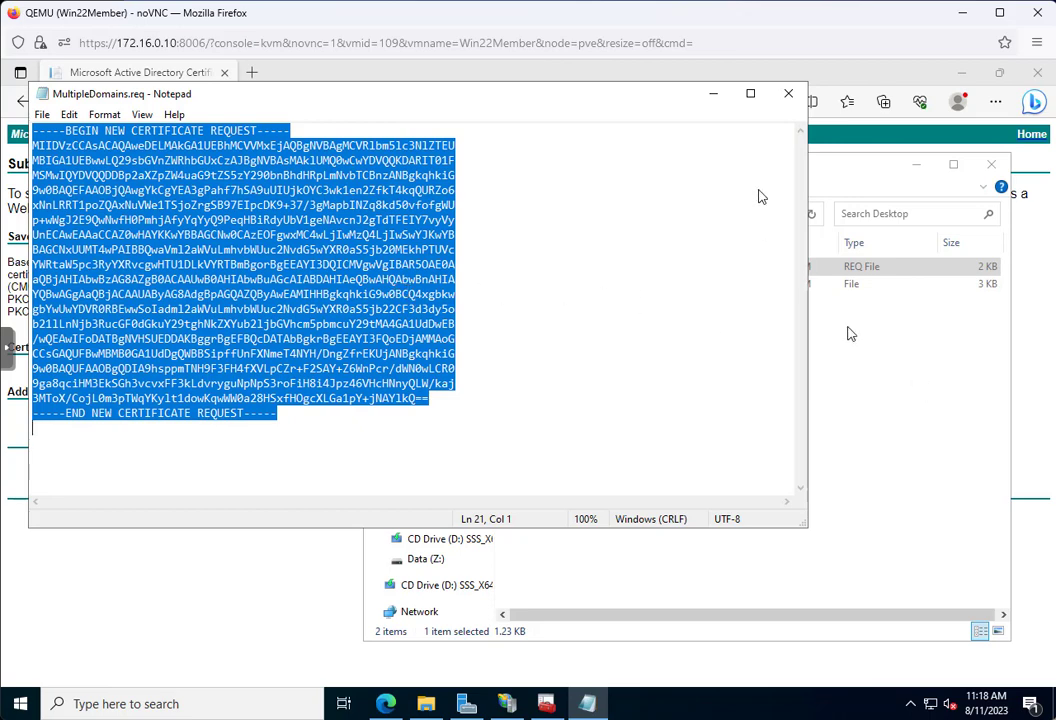
pyautogui.click(788, 93)
pyautogui.click(177, 298)
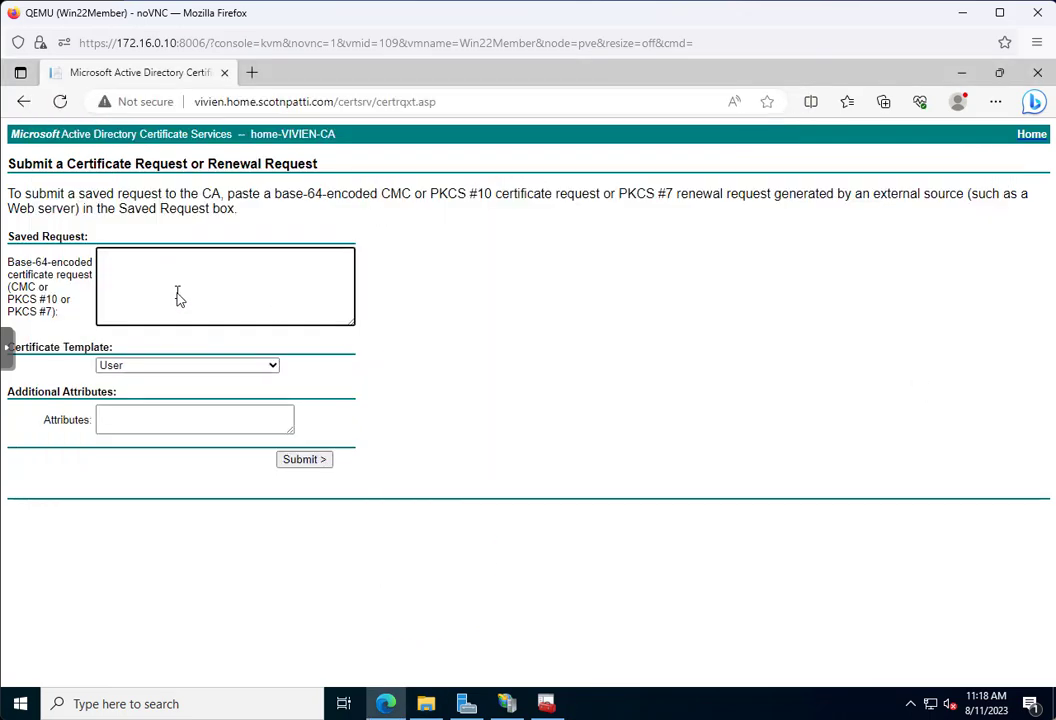
pyautogui.hotkey('ctrl', 'v')
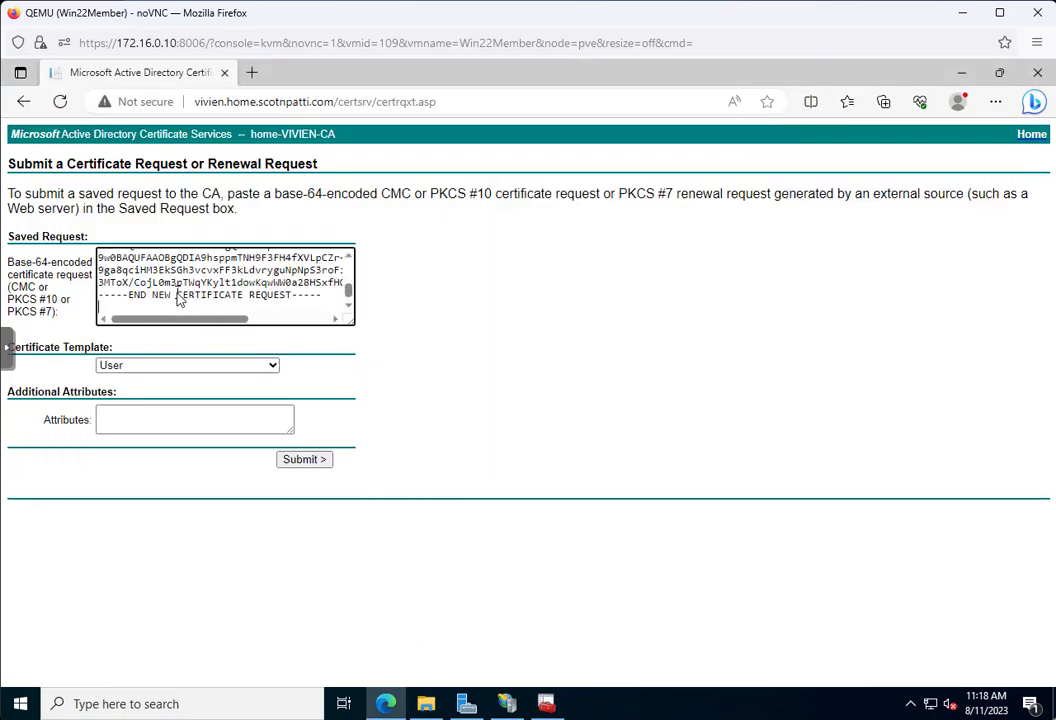
# Set the certificate template to Web Server and submit the certificate request
pyautogui.click(245, 370)
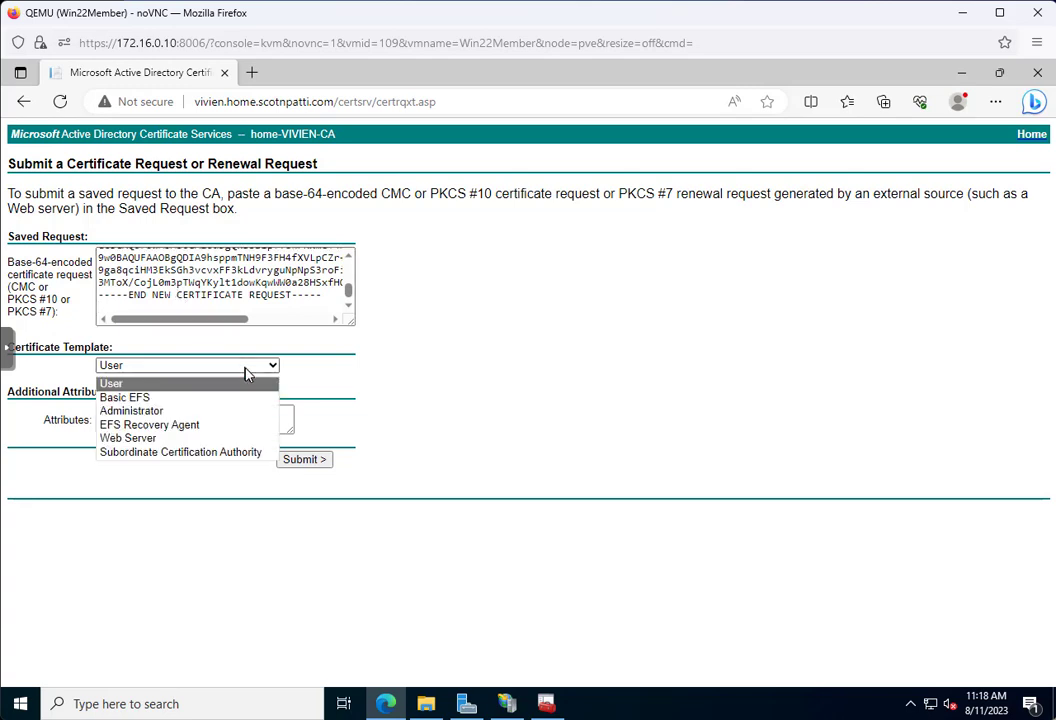
pyautogui.click(185, 440)
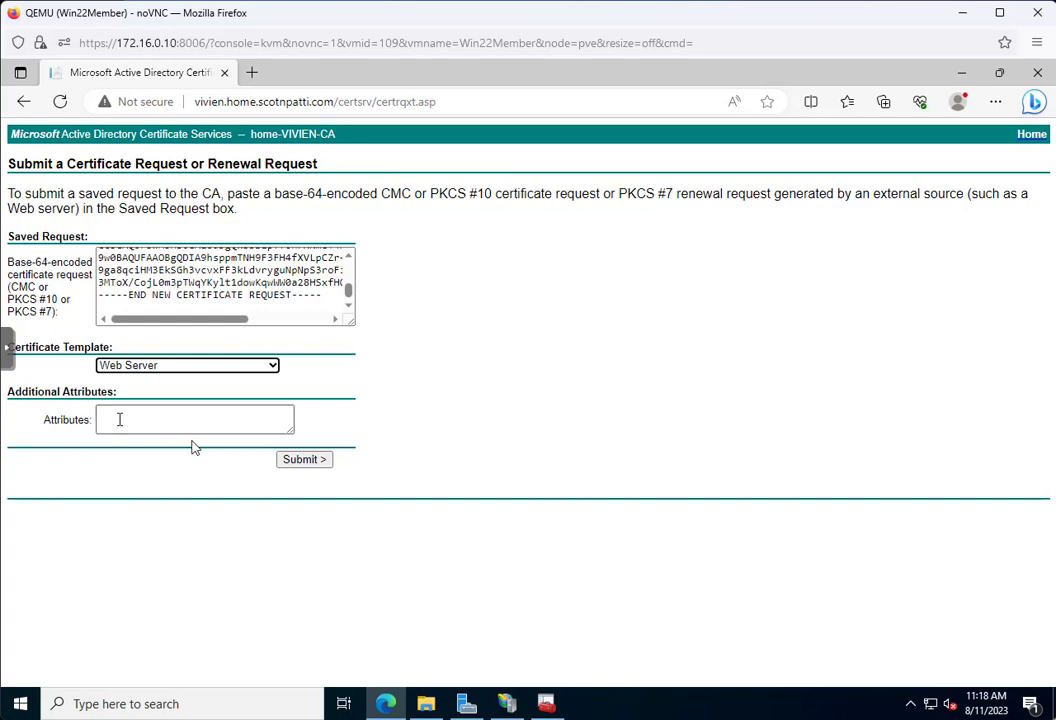
pyautogui.click(311, 463)
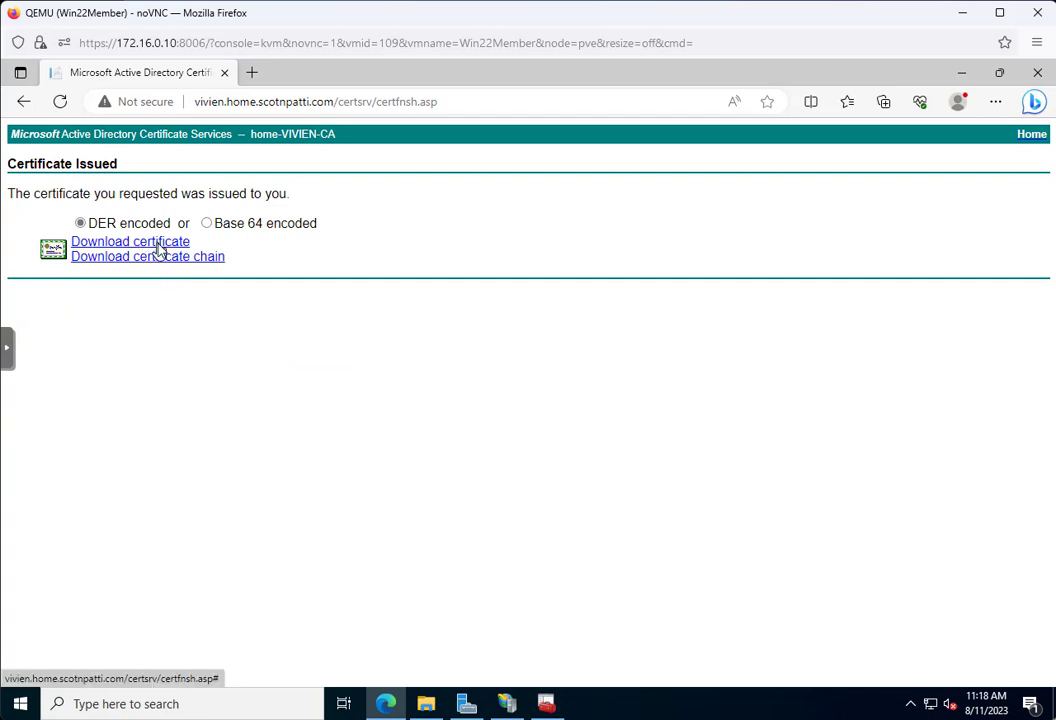
# Download the issued certificate as DER encoded, keeping the flagged file, and download its certificate chain
pyautogui.click(158, 250)
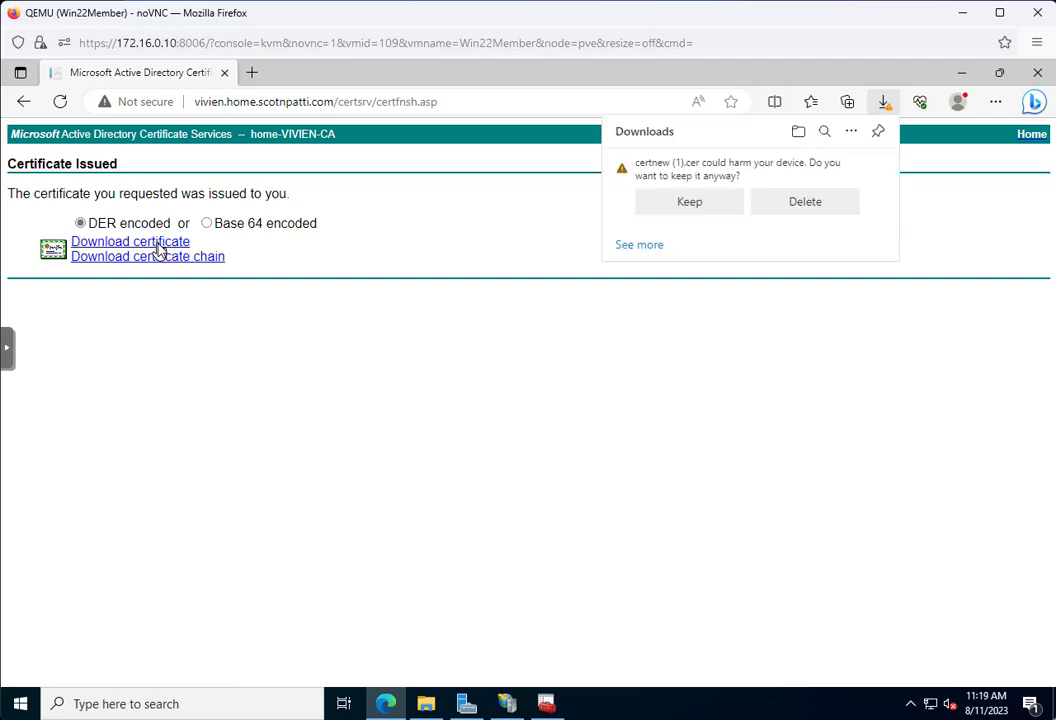
pyautogui.click(690, 203)
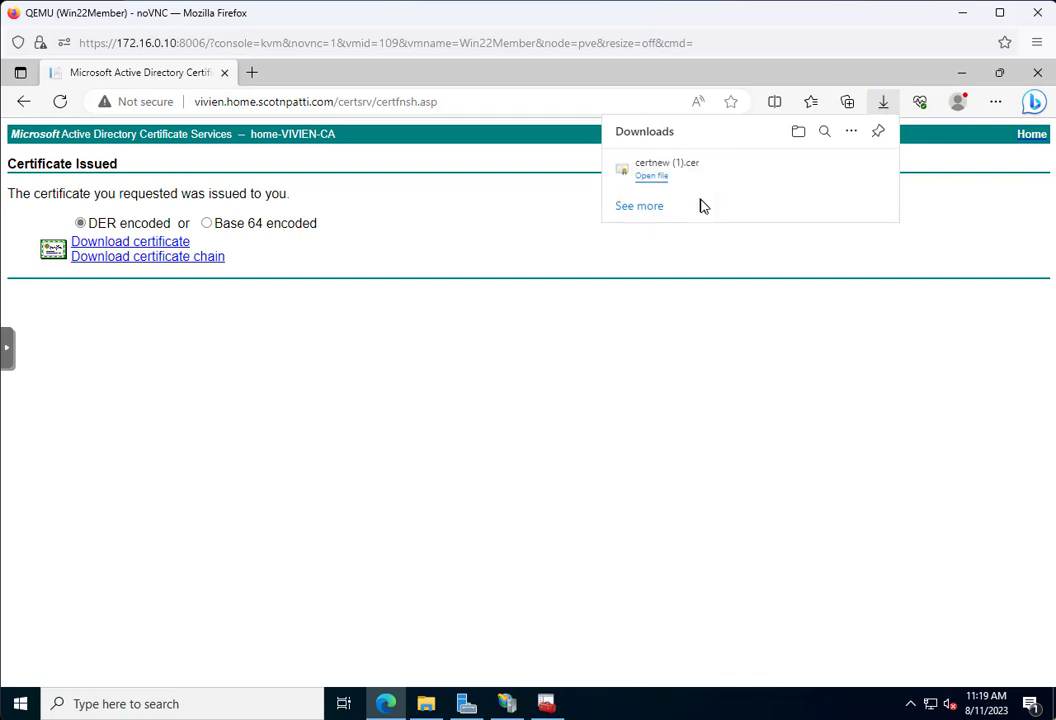
pyautogui.click(130, 258)
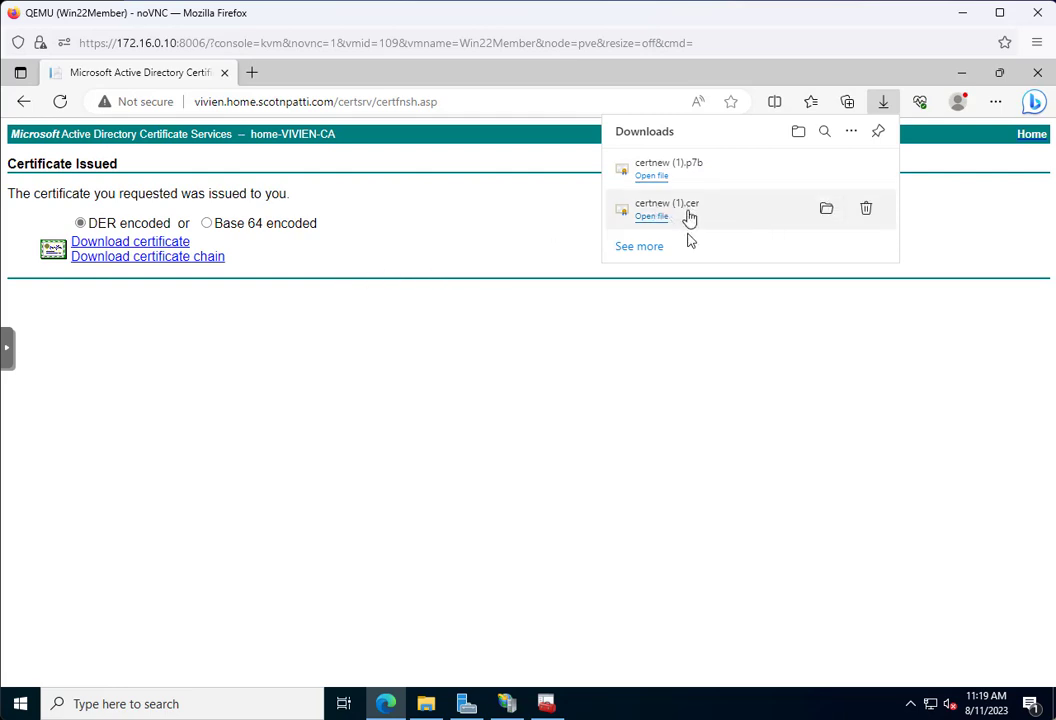
# Show the downloaded files in their folder and rename certnew (1).p7b to multipledomains.p7b
pyautogui.click(826, 212)
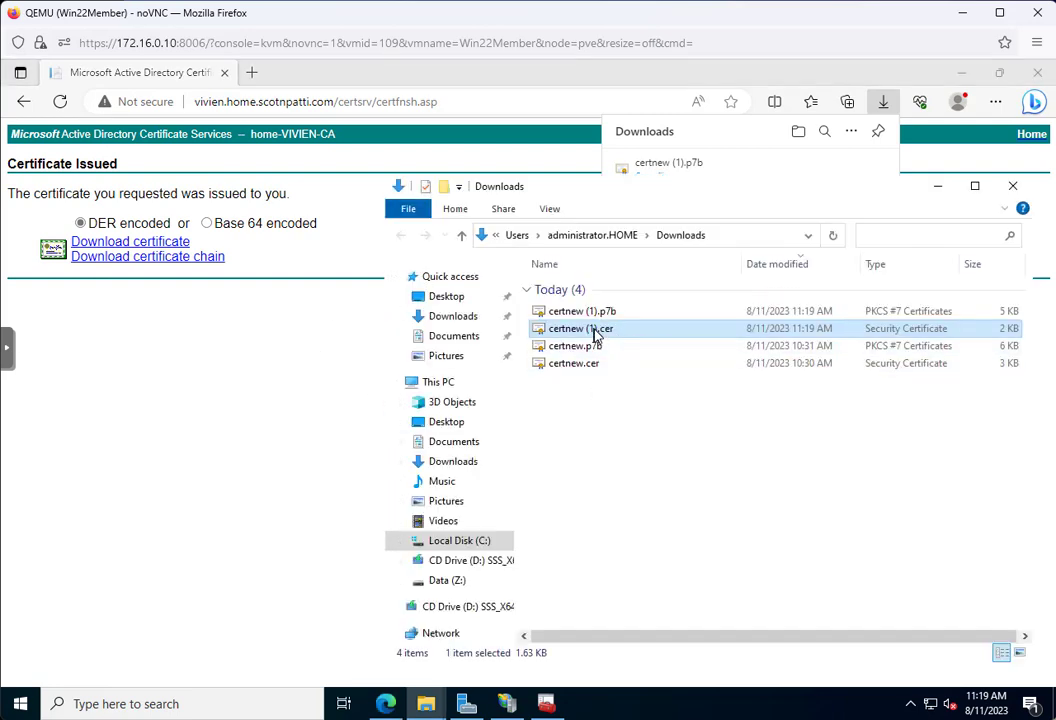
pyautogui.click(577, 315)
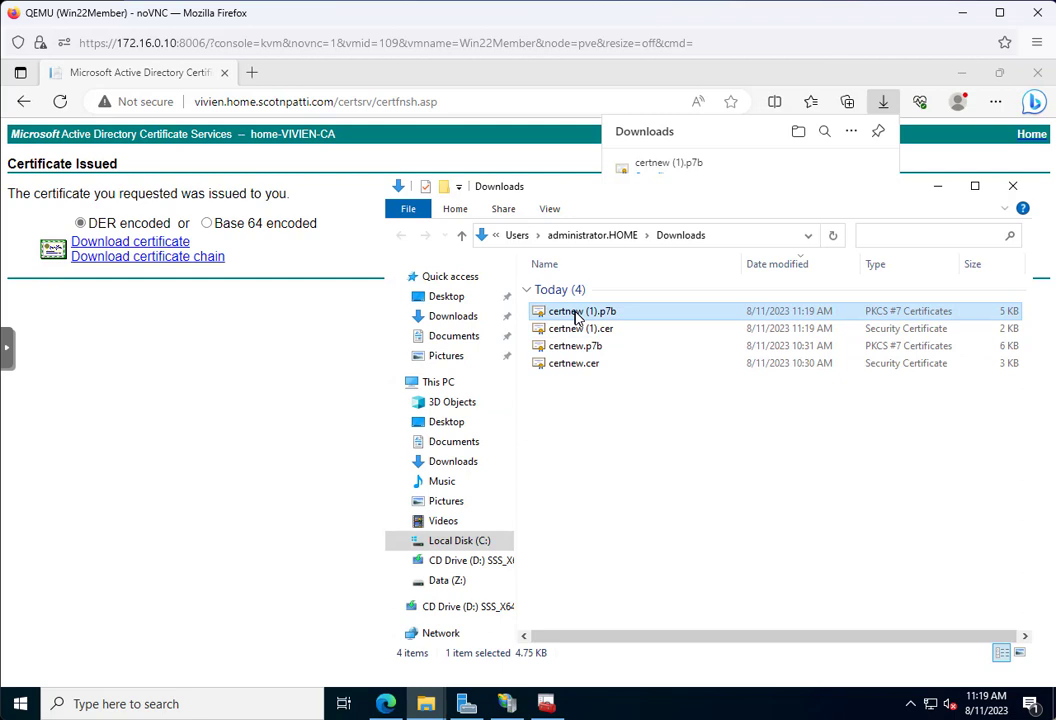
pyautogui.click(577, 315)
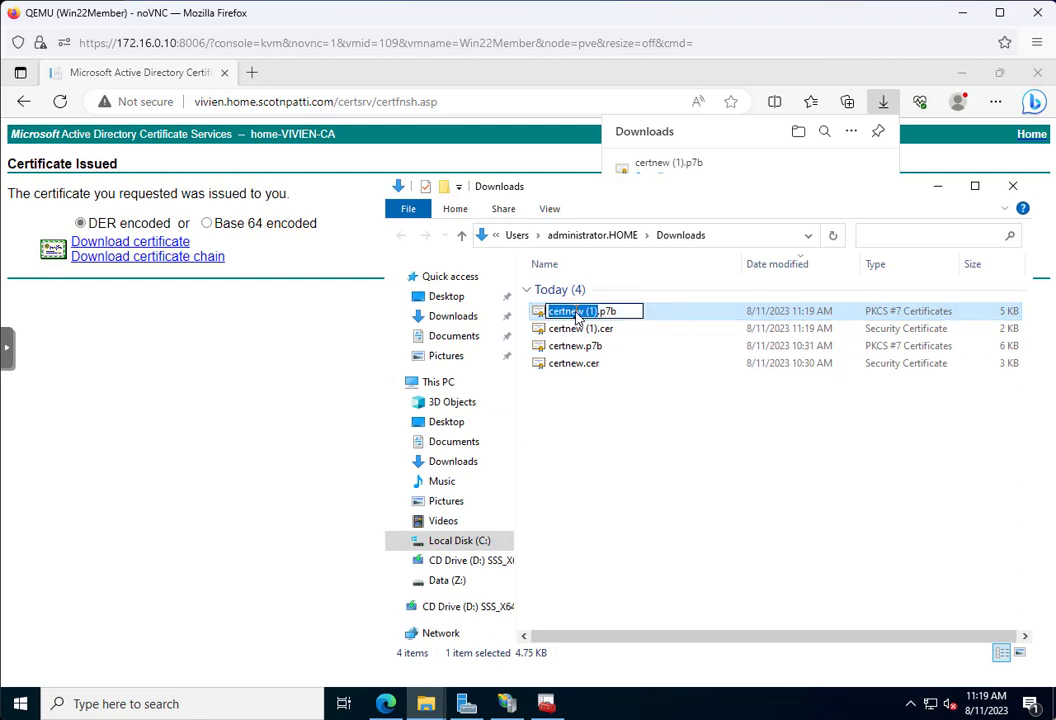
pyautogui.write('multiple')
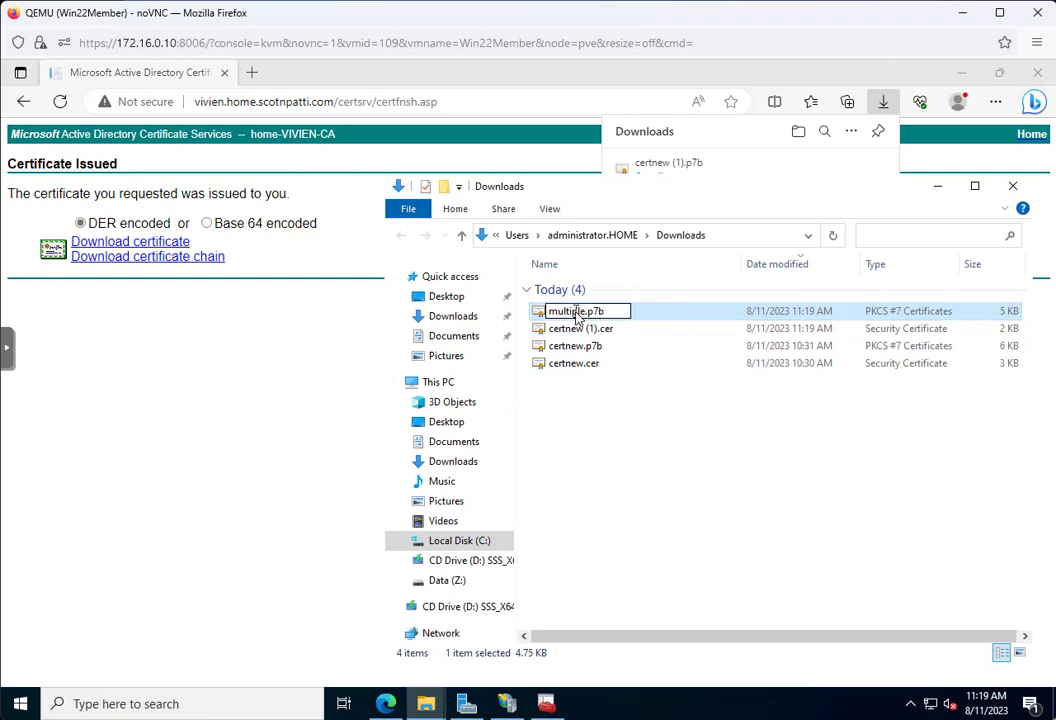
pyautogui.write('domains')
pyautogui.press('Return')
# Rename certnew (1).cer in the Downloads folder to multipledomains.cer
pyautogui.press('Down')
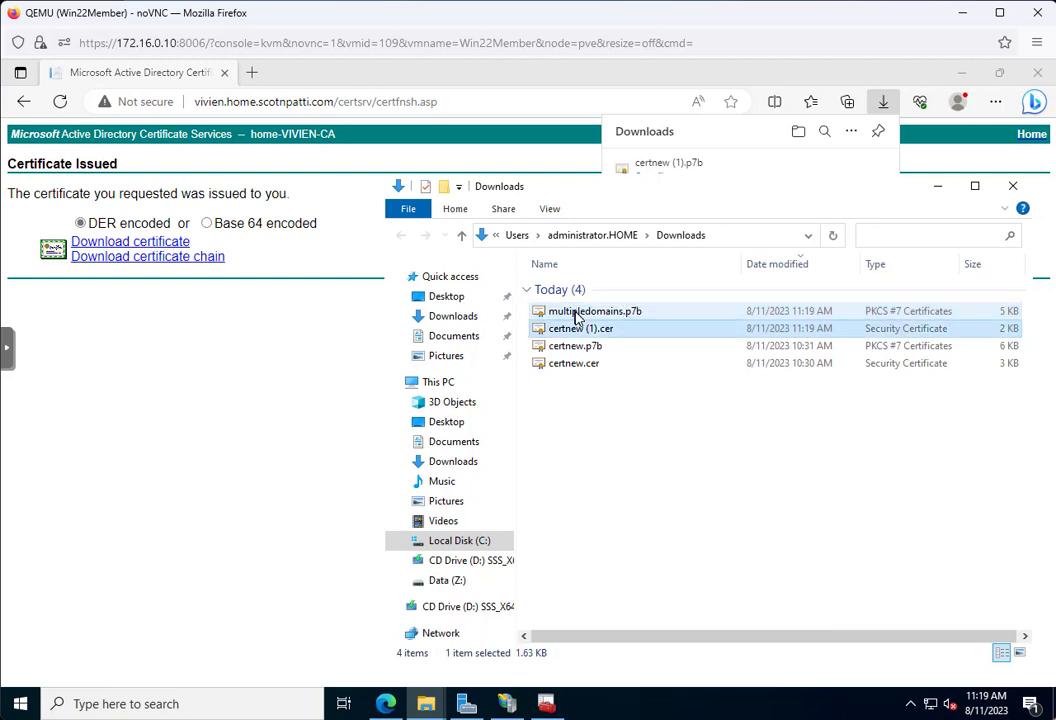
pyautogui.press('F2')
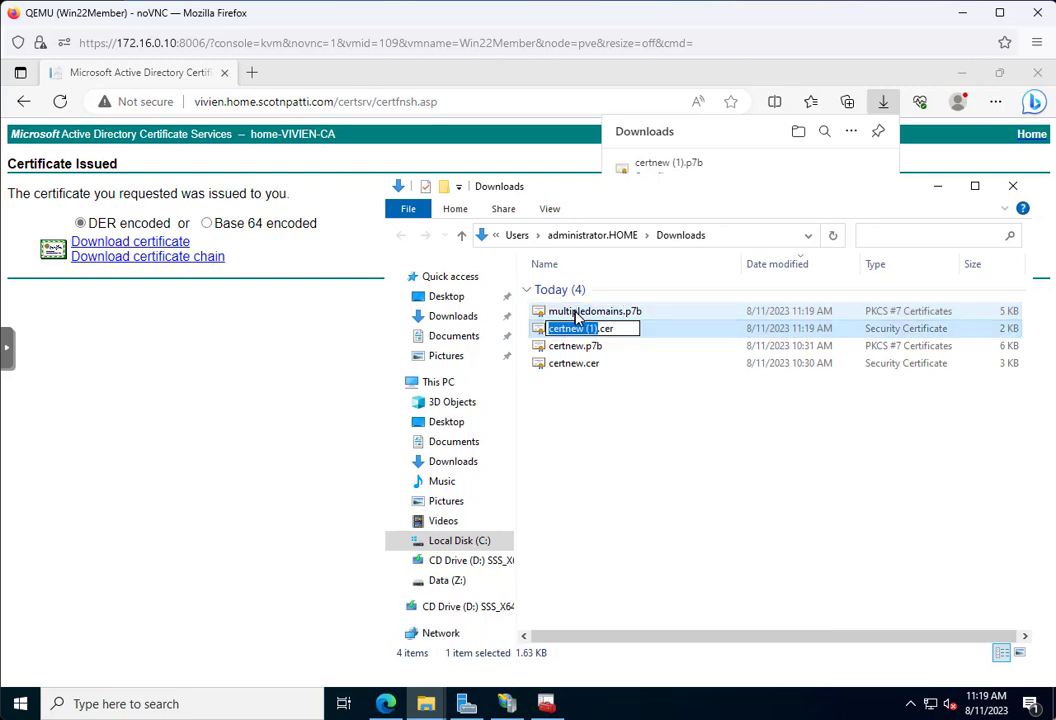
pyautogui.write('multiple')
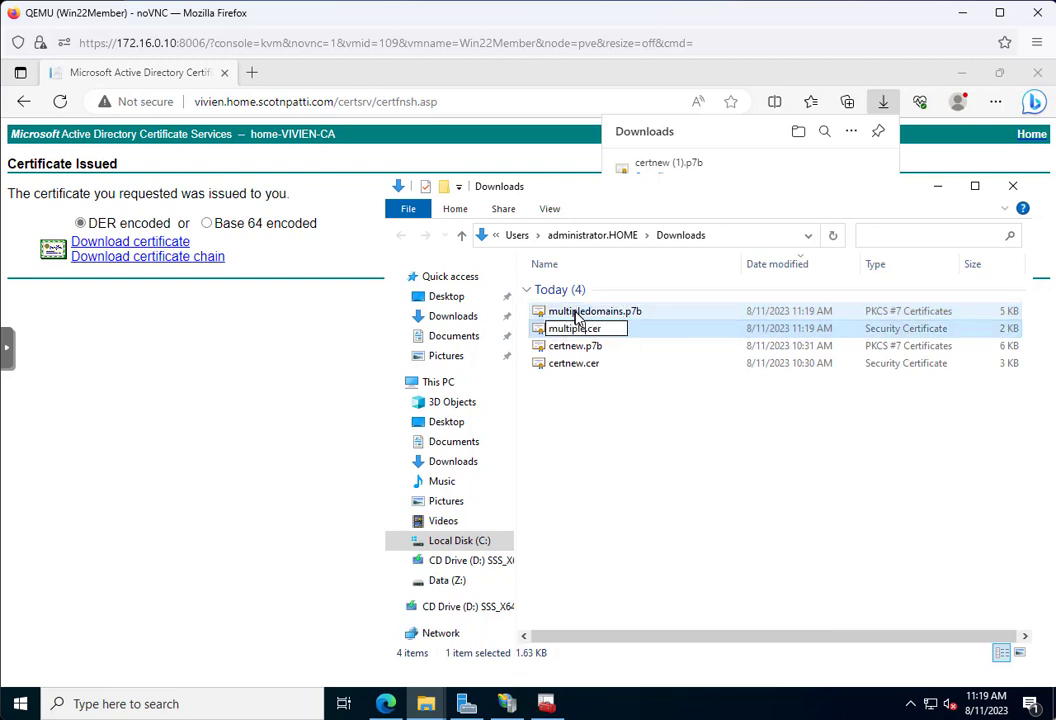
pyautogui.write('domains')
pyautogui.press('Return')
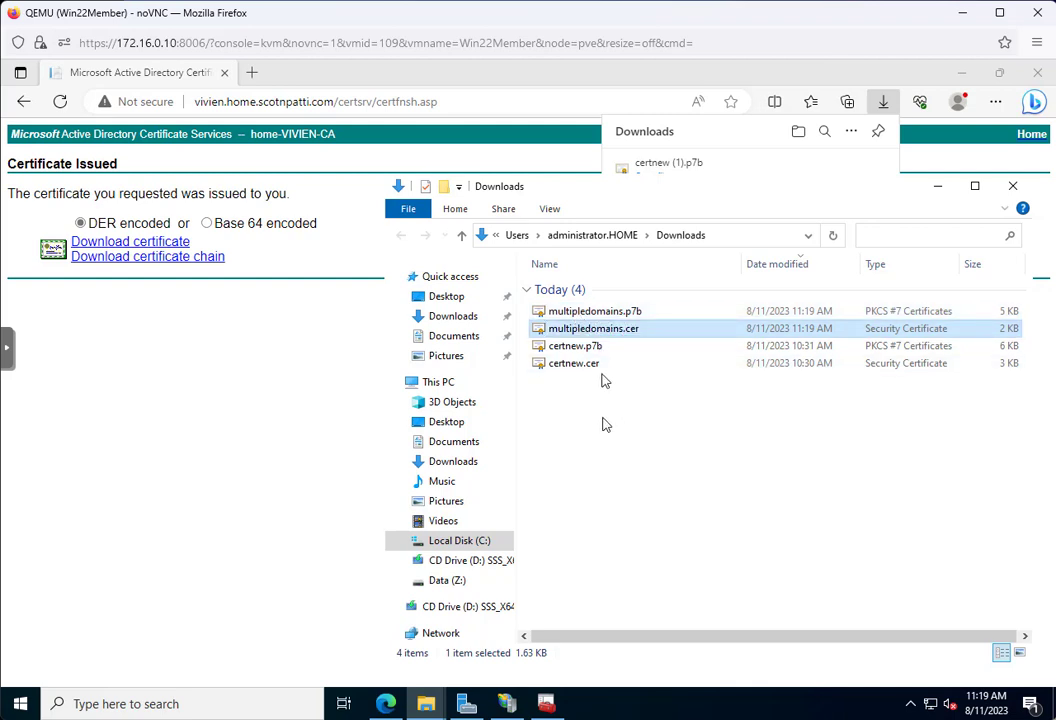
# Open multipledomains.cer and allow it past the security warning to view the certificate's general information
pyautogui.doubleClick(604, 329)
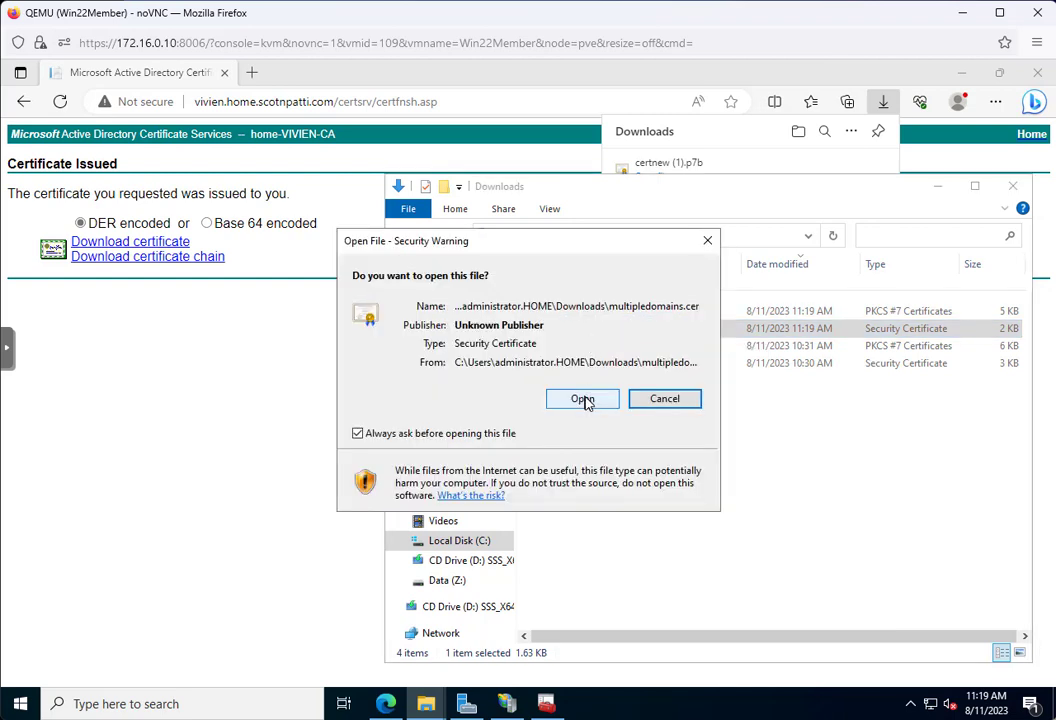
pyautogui.click(587, 399)
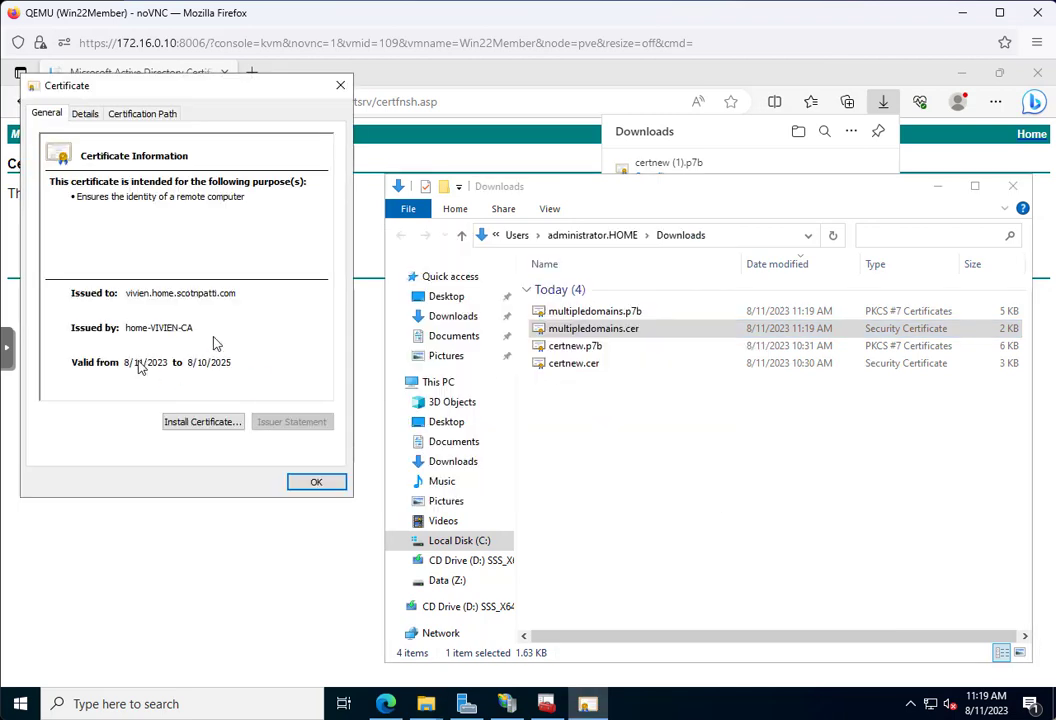
# Examine the Subject Alternative Name entries in the details of the multipledomains.cer certificate
pyautogui.click(86, 114)
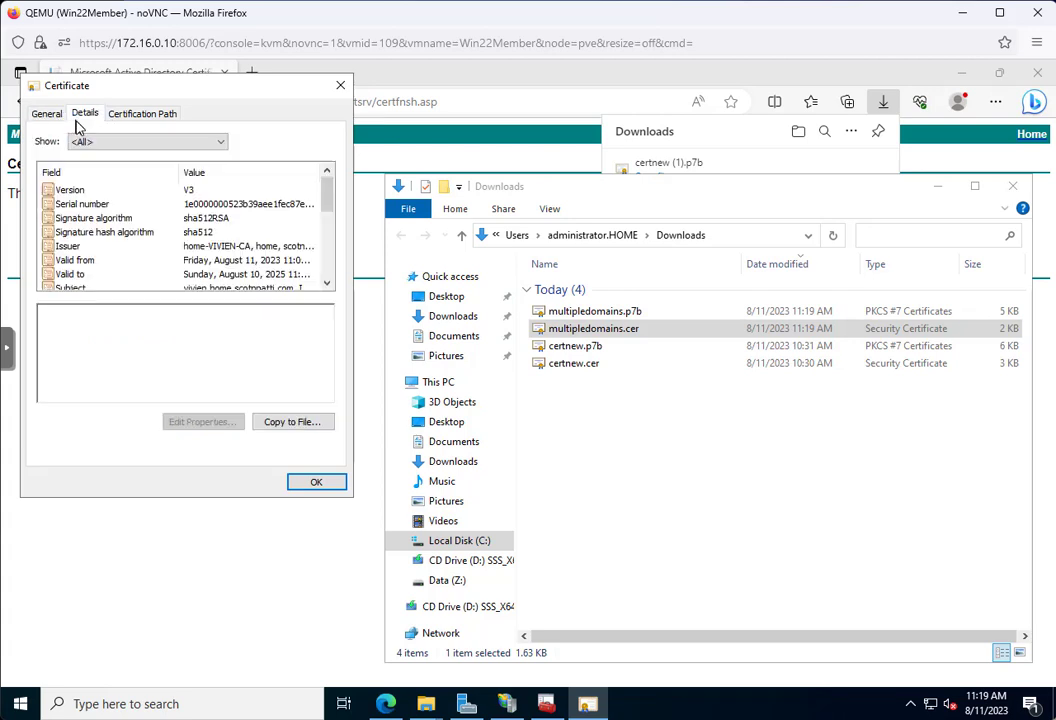
pyautogui.scroll(-3, 146, 266)
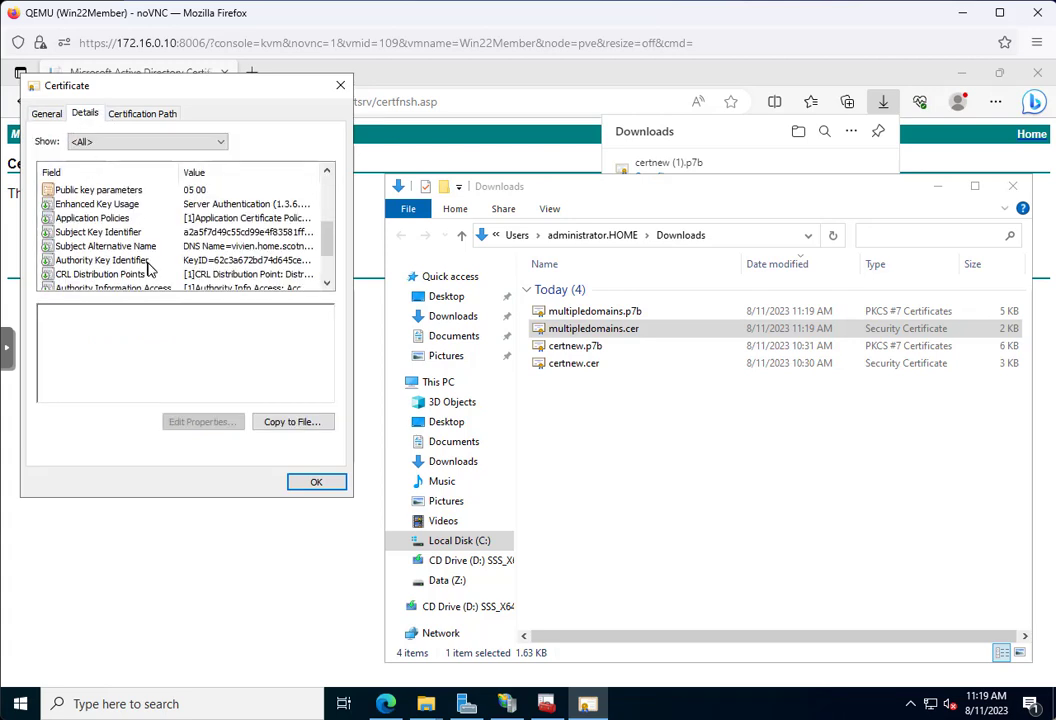
pyautogui.click(146, 264)
pyautogui.click(128, 247)
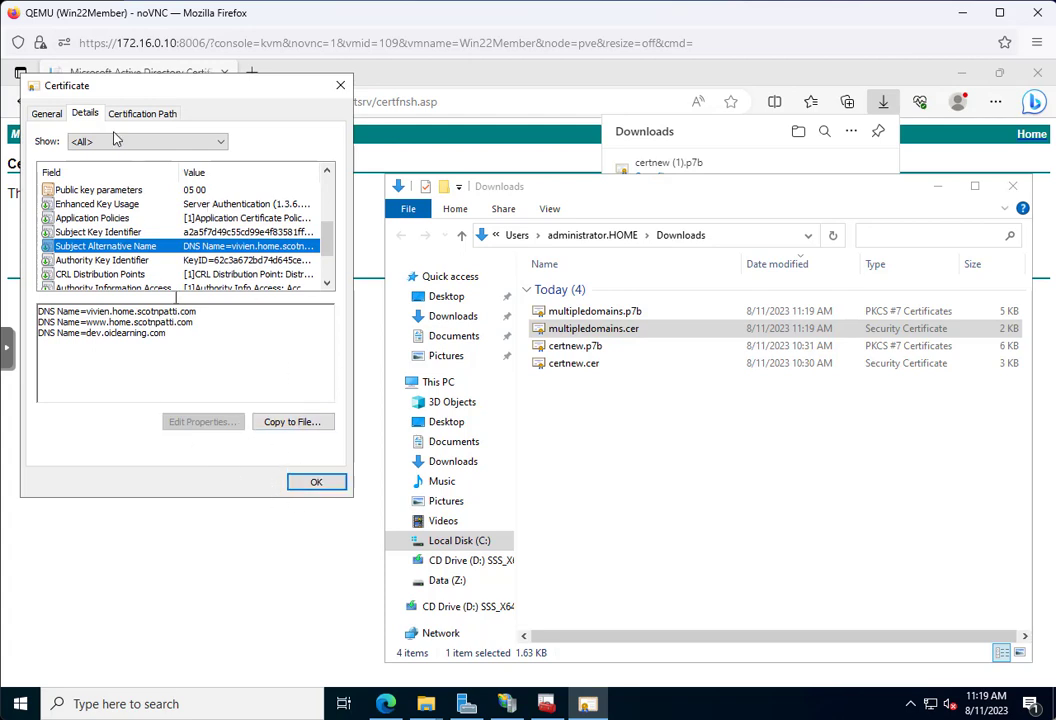
# Install the certificate for the Local Machine, placing it in the Personal certificate store, and close the certificate
pyautogui.click(42, 108)
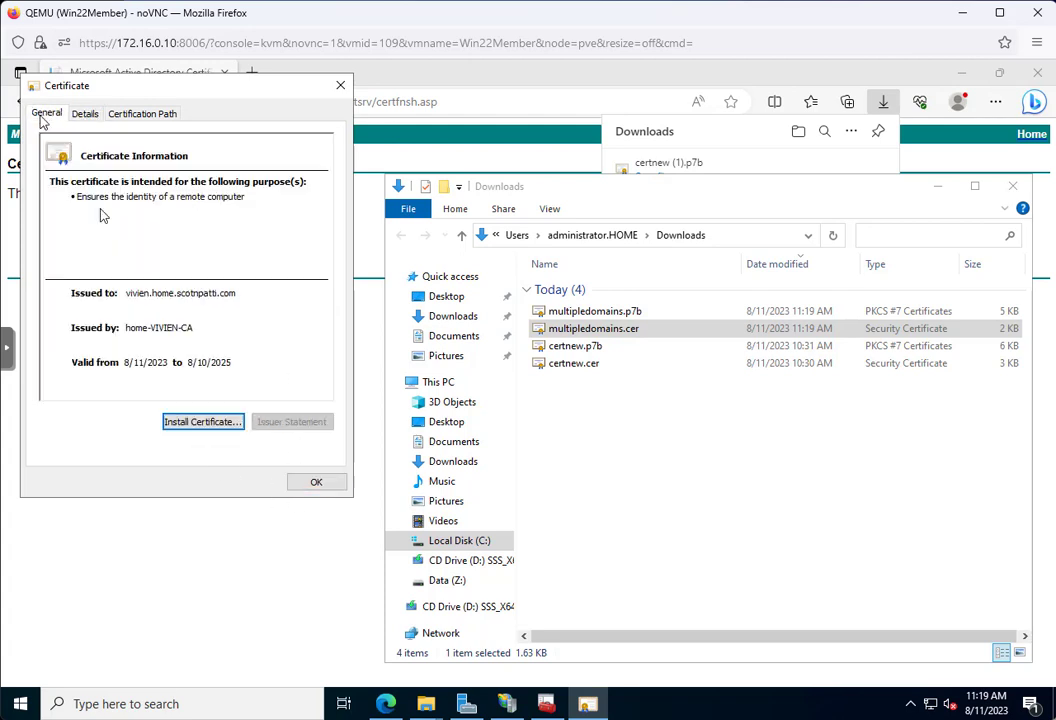
pyautogui.click(203, 421)
pyautogui.click(104, 350)
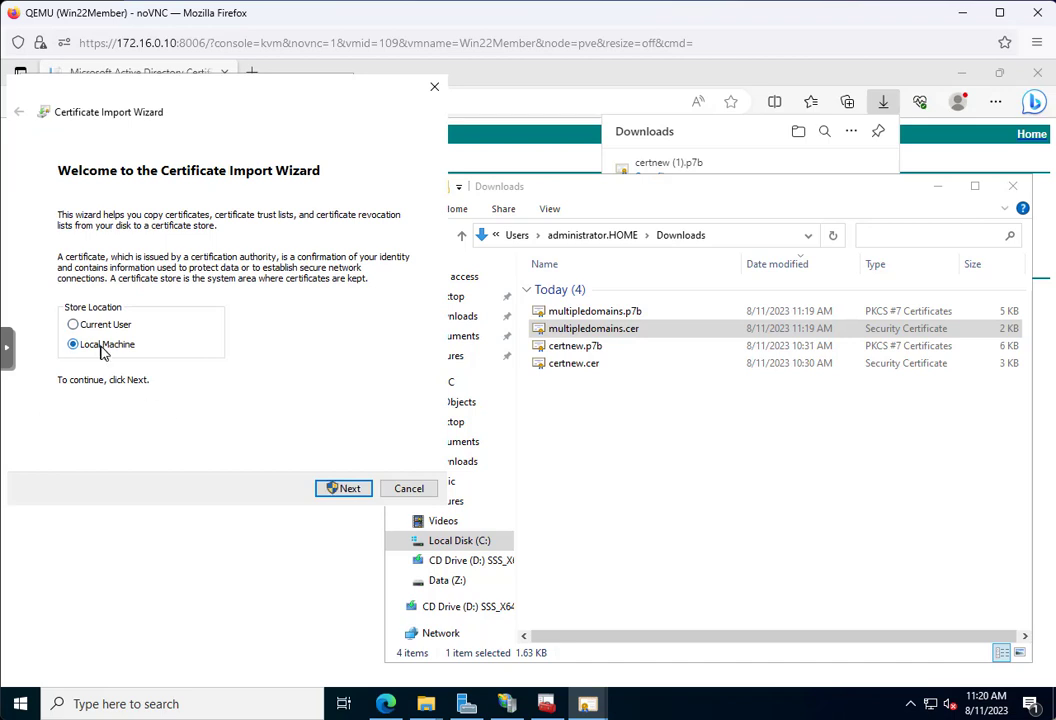
pyautogui.click(347, 490)
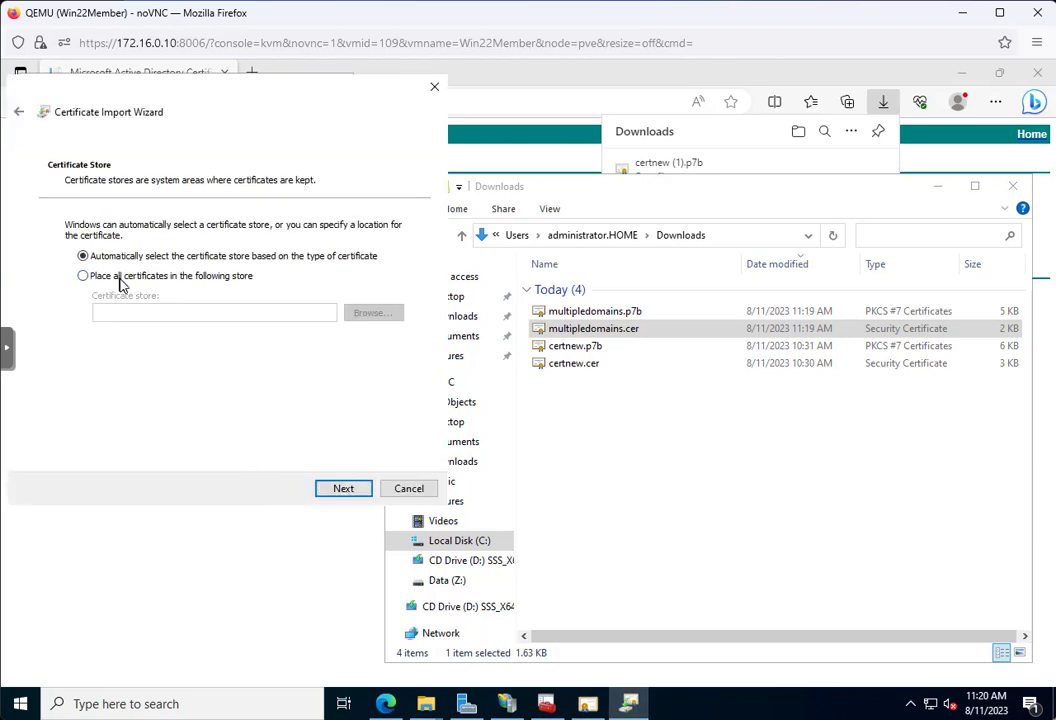
pyautogui.click(119, 281)
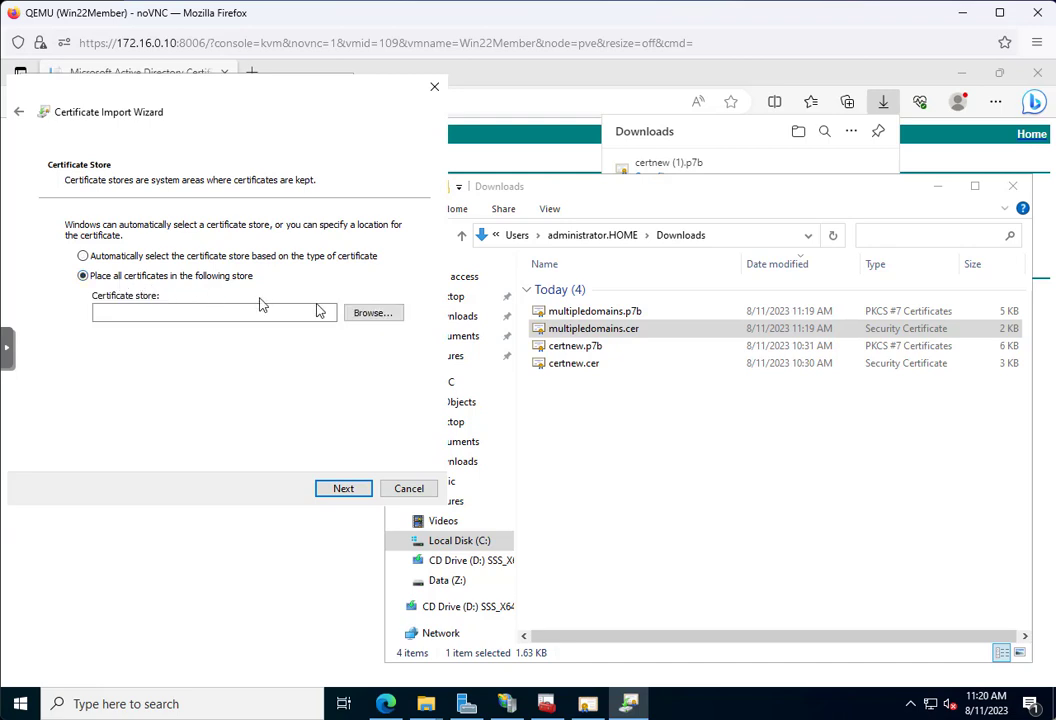
pyautogui.click(374, 313)
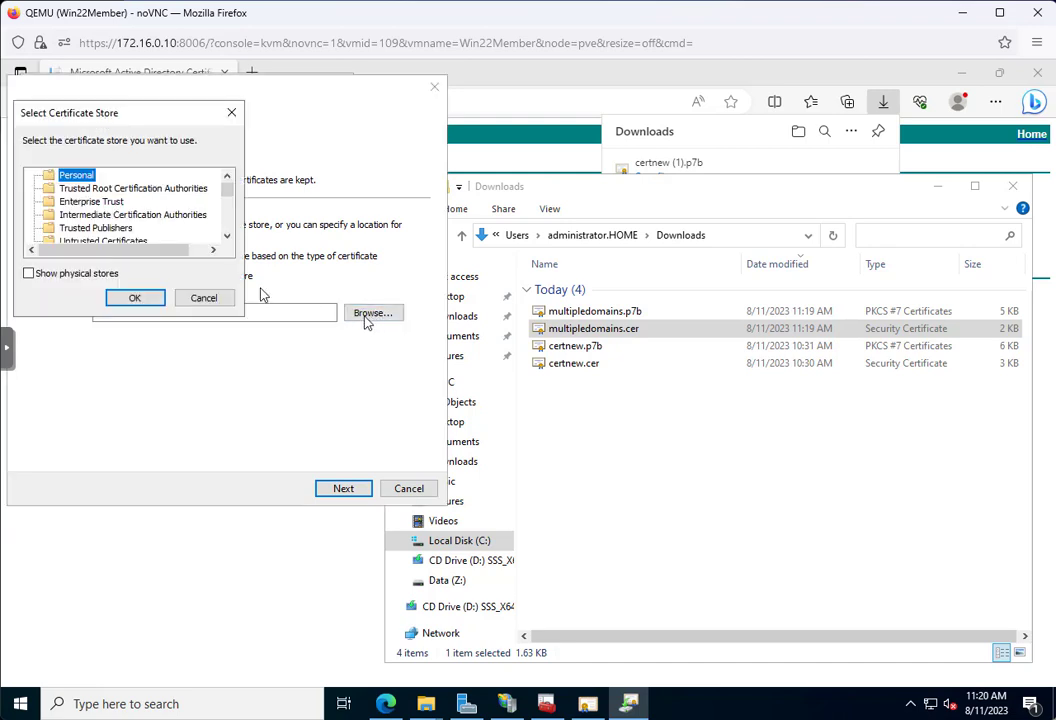
pyautogui.click(140, 299)
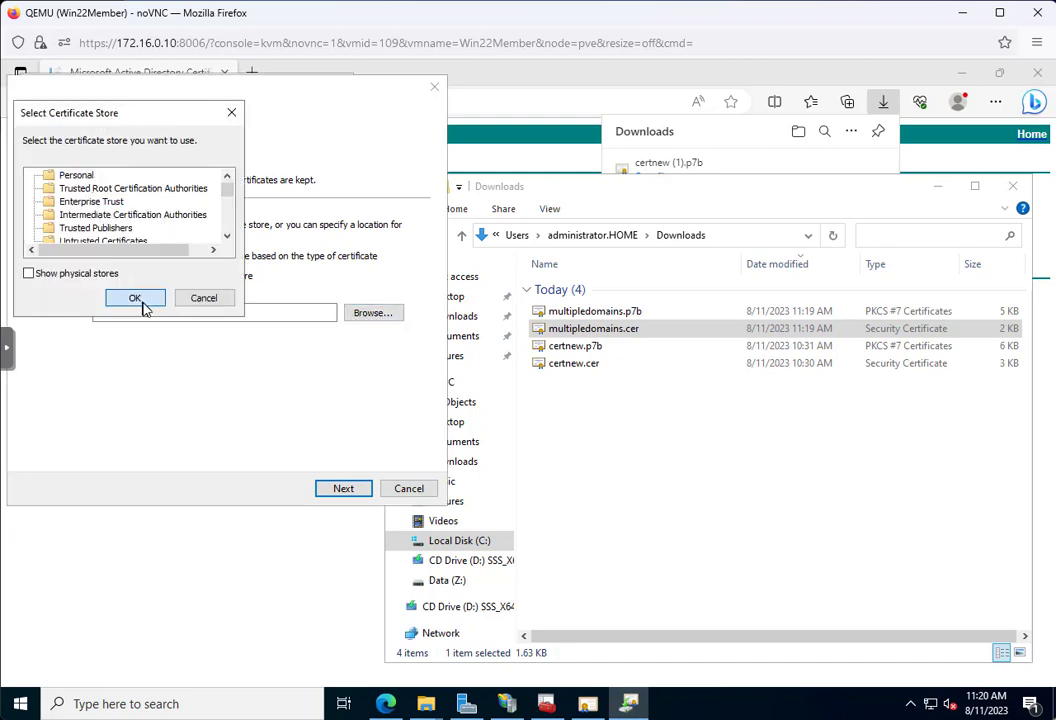
pyautogui.click(343, 488)
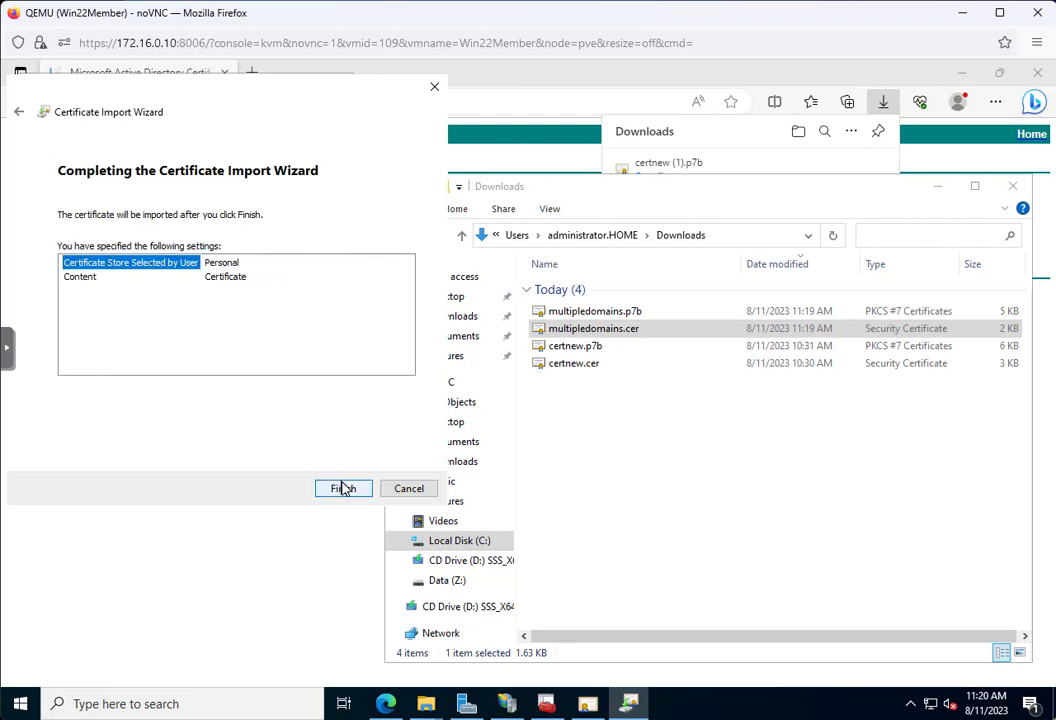
pyautogui.click(343, 488)
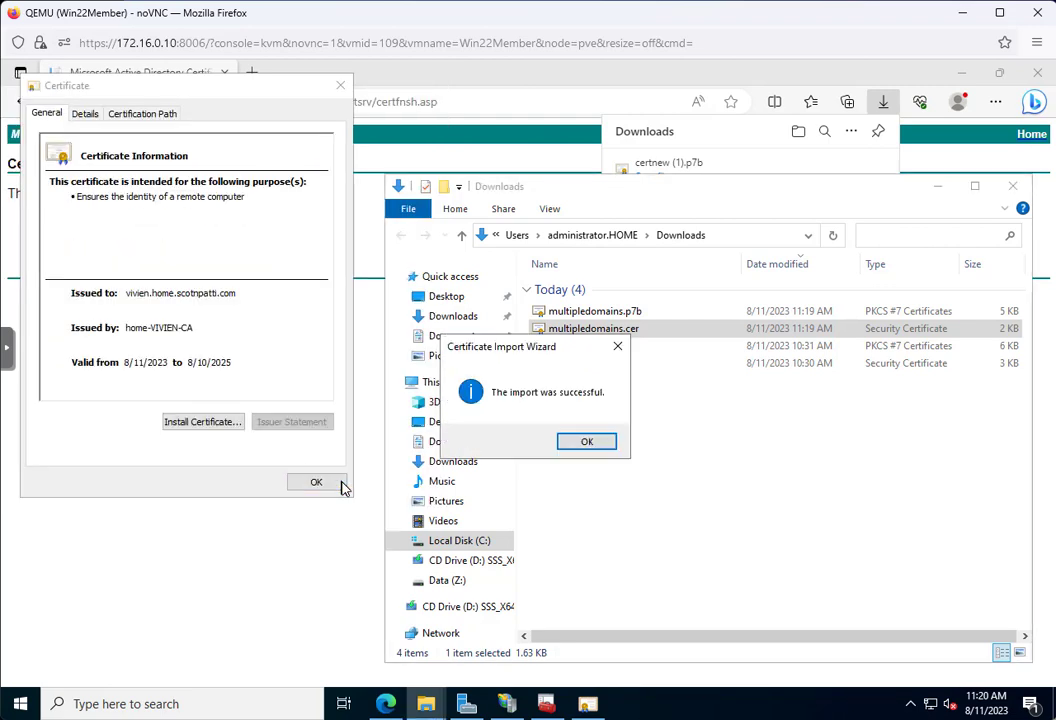
pyautogui.click(597, 441)
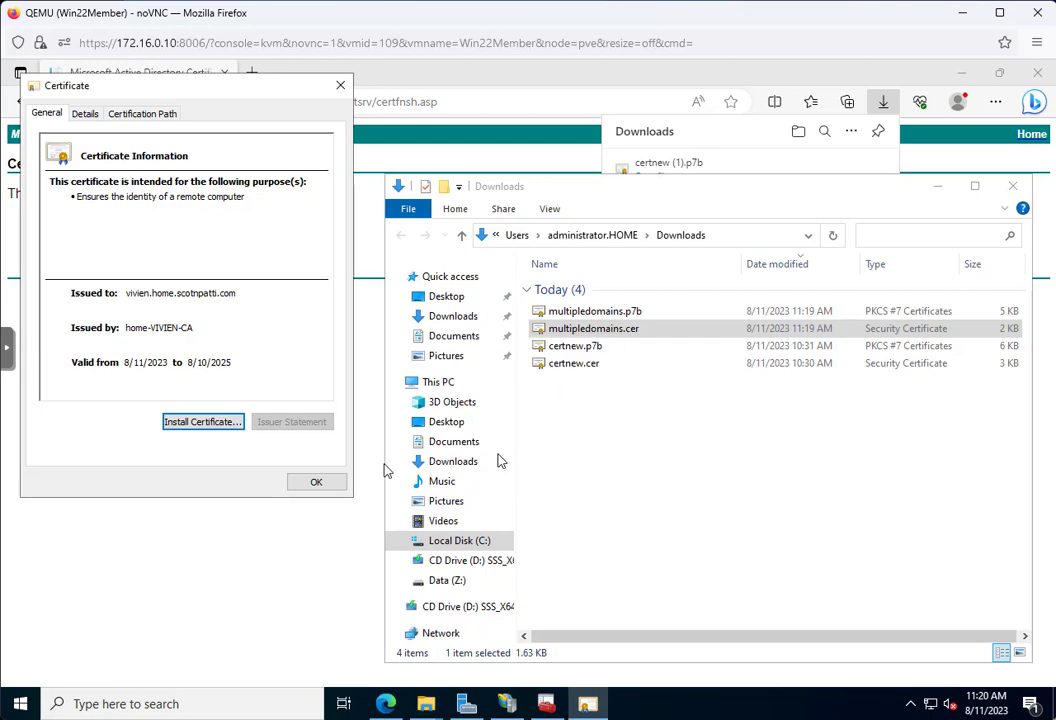
pyautogui.click(328, 485)
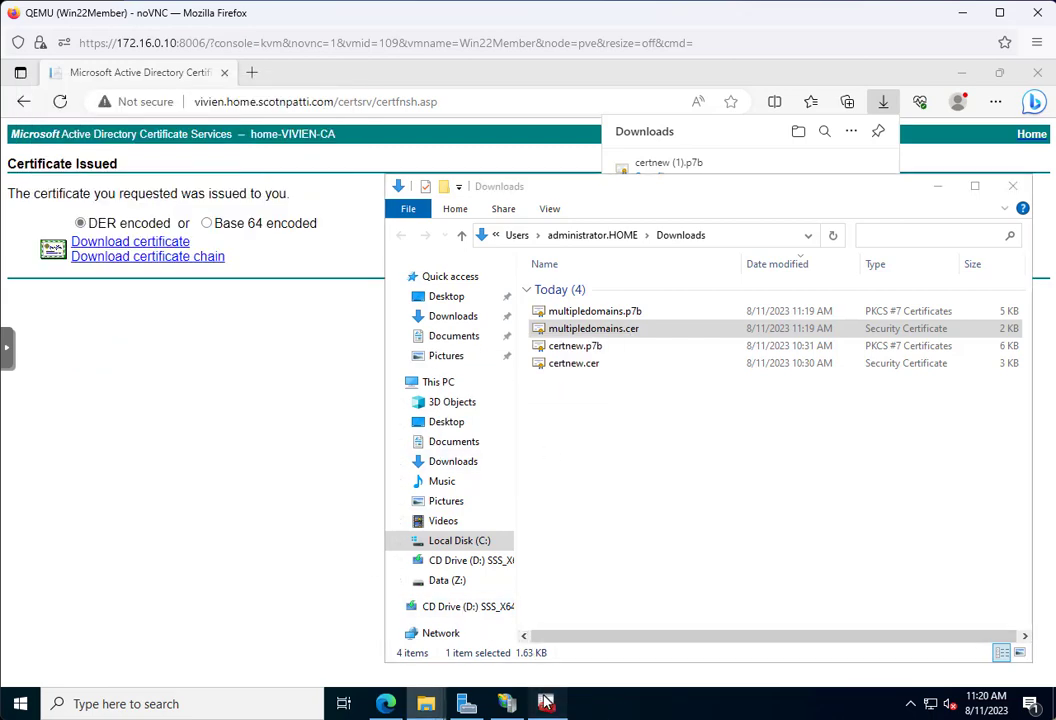
# Switch to the Certificates console, refresh the Personal certificates, and inspect the newly imported vivien.home.scotnpatti.com entry with the window maximized
pyautogui.click(546, 700)
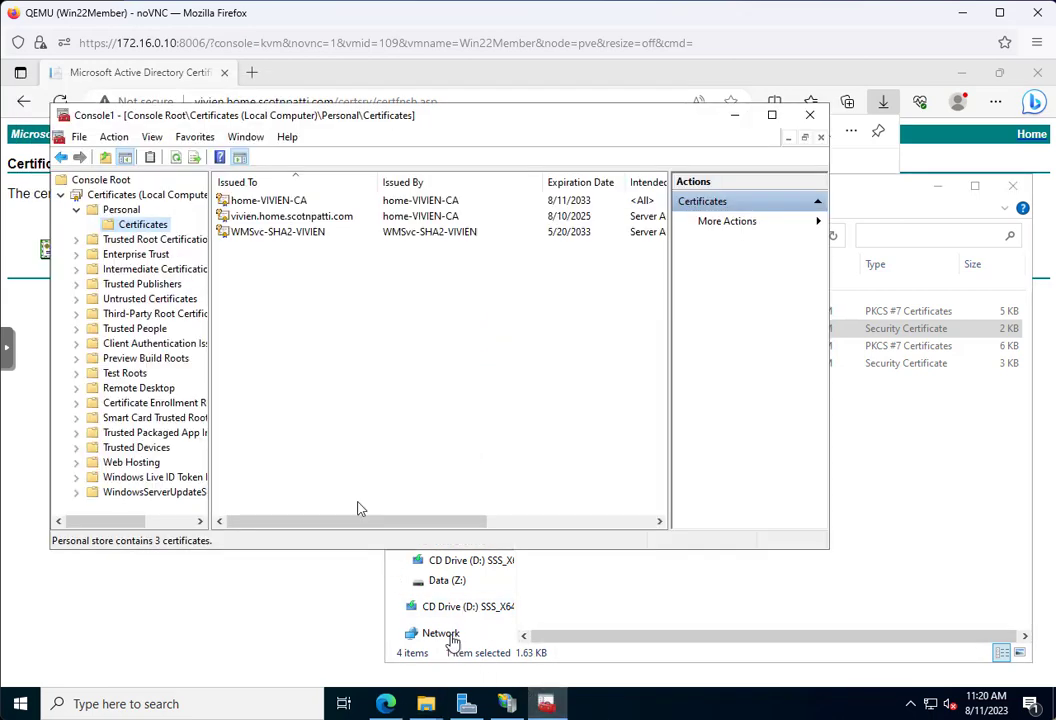
pyautogui.rightClick(140, 224)
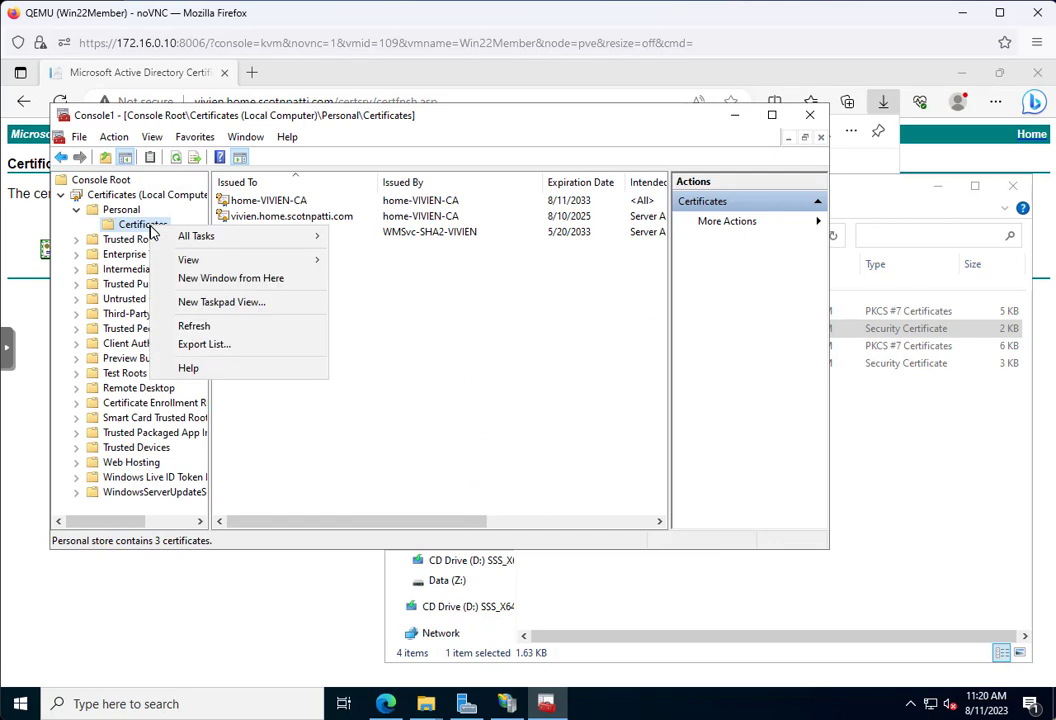
pyautogui.click(195, 326)
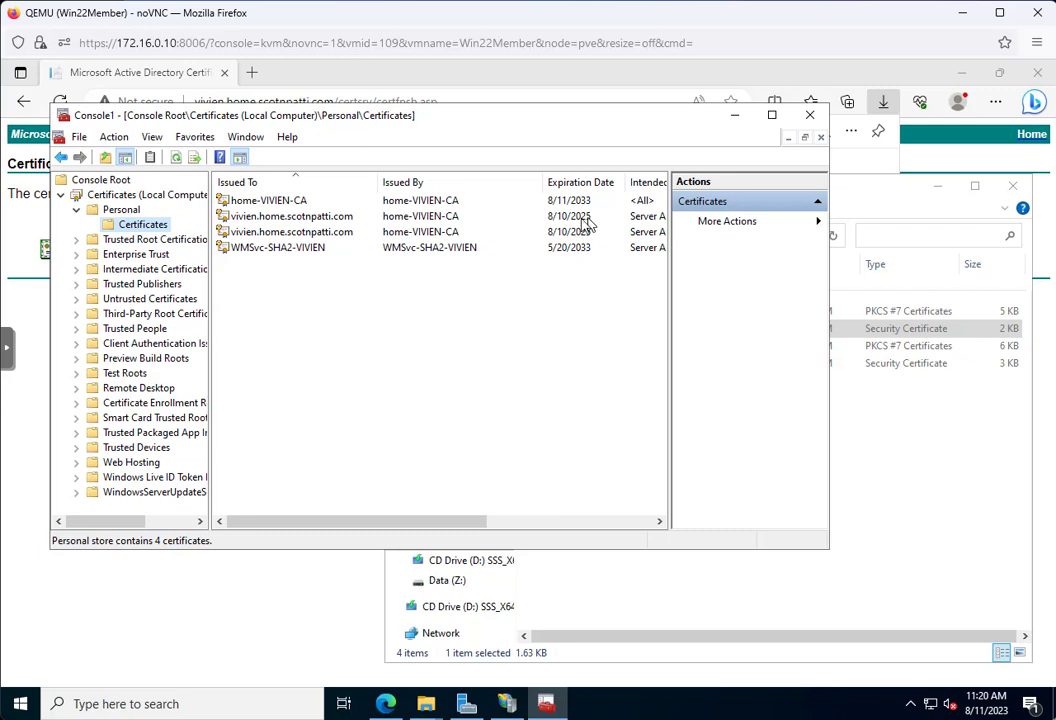
pyautogui.click(338, 233)
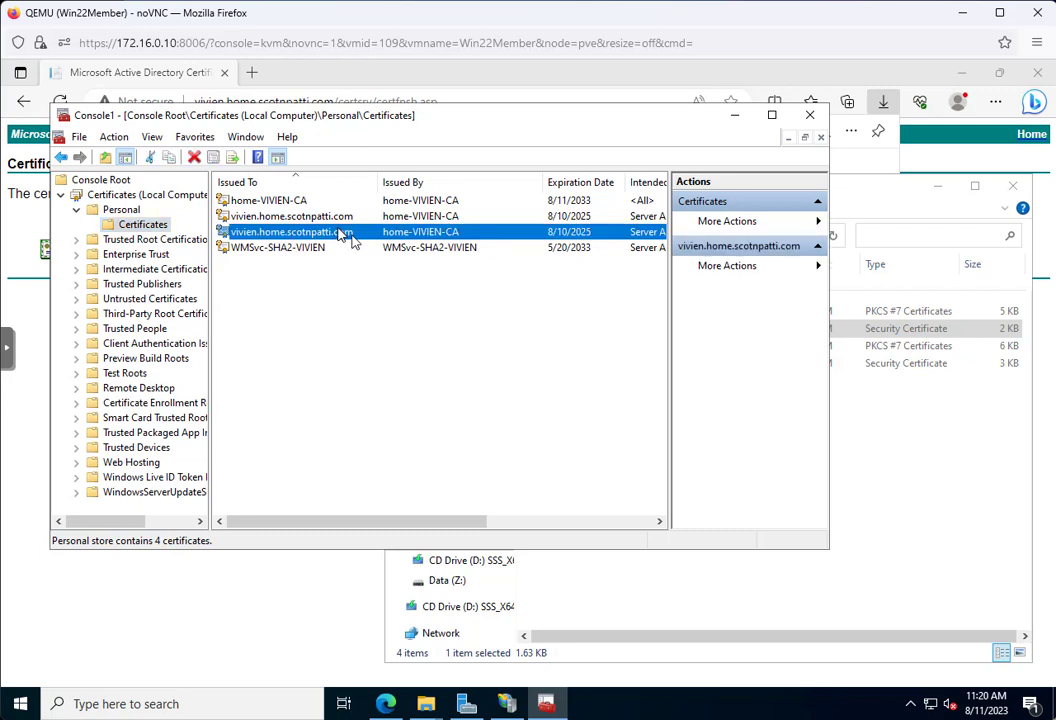
pyautogui.click(773, 122)
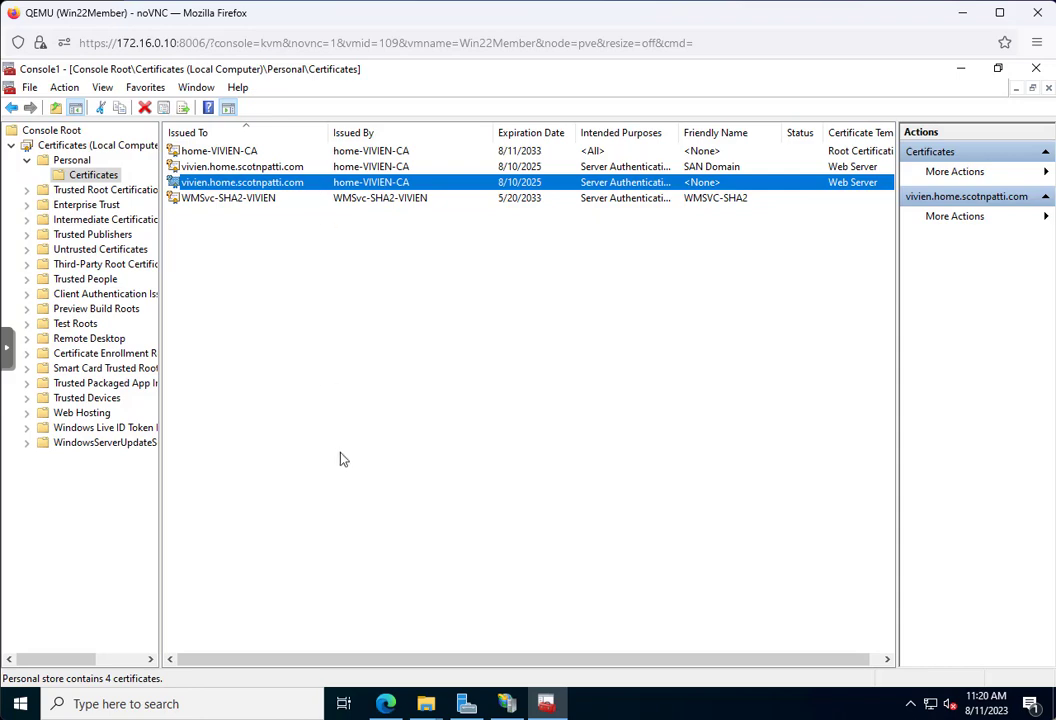
# Switch to IIS Manager and open the site bindings of the Default site
pyautogui.moveTo(408, 709)
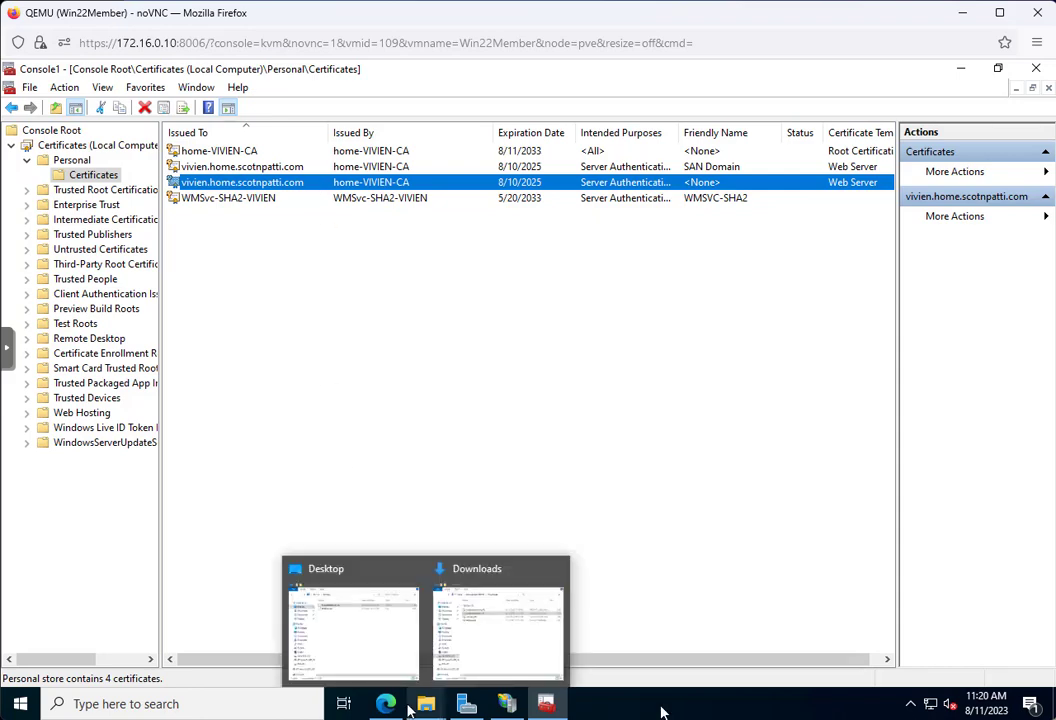
pyautogui.click(507, 706)
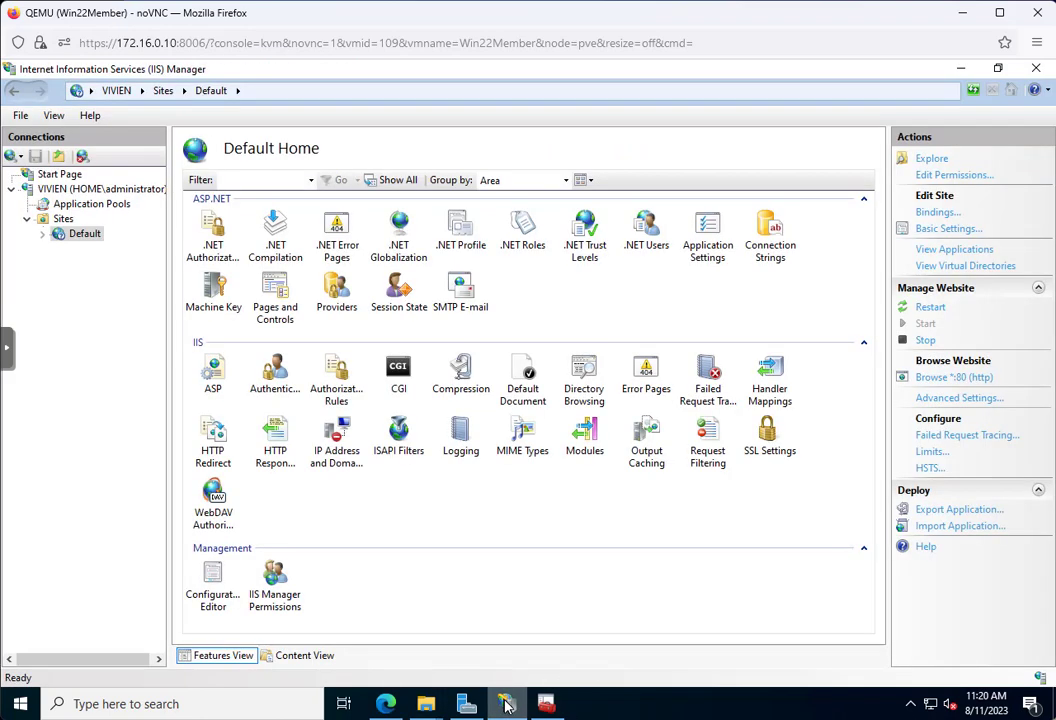
pyautogui.rightClick(89, 237)
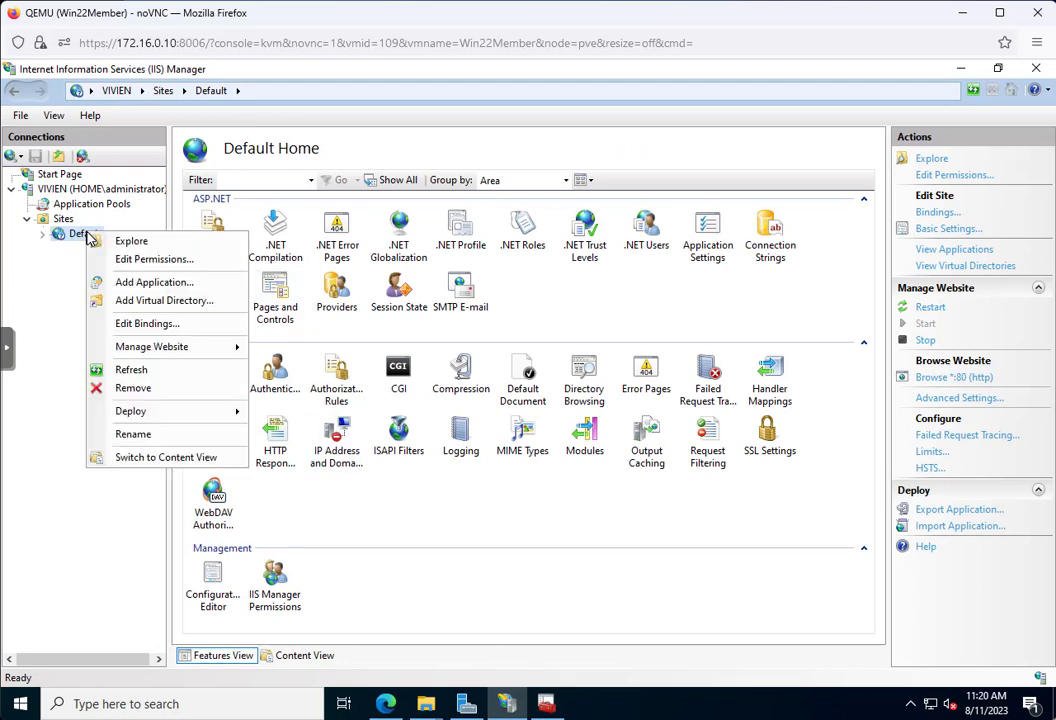
pyautogui.click(25, 287)
pyautogui.click(940, 212)
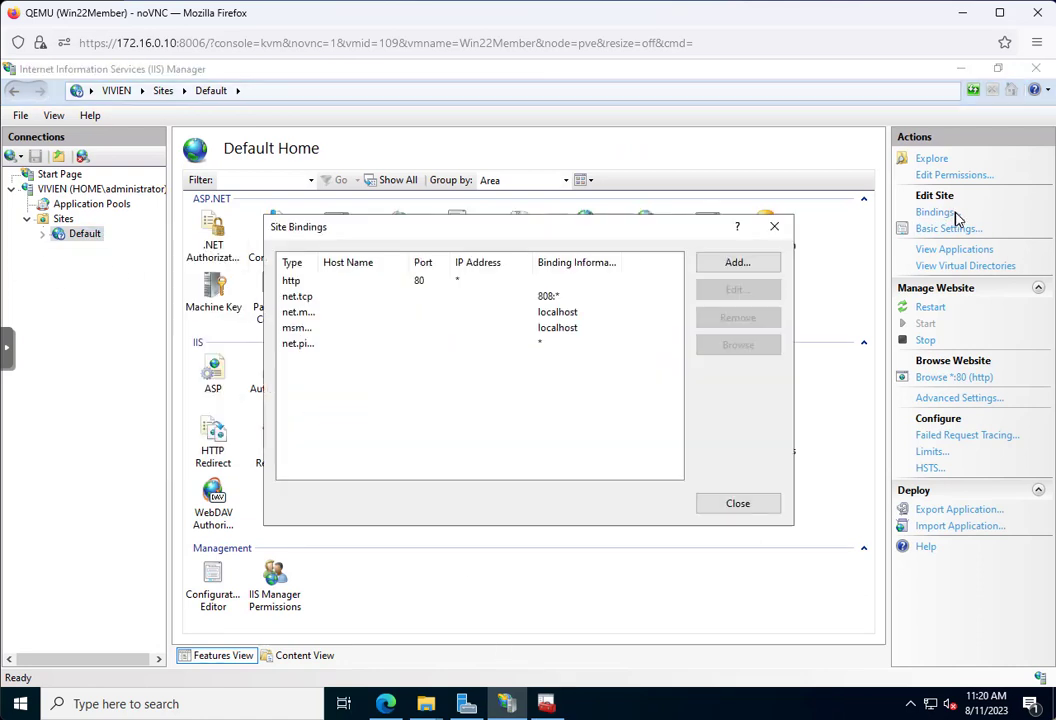
# Define a new https binding for host vivien.home.scotnpatti.com, requiring Server Name Indication and using the vivien.home.scotnpatti.com SSL certificate
pyautogui.click(735, 263)
pyautogui.click(410, 259)
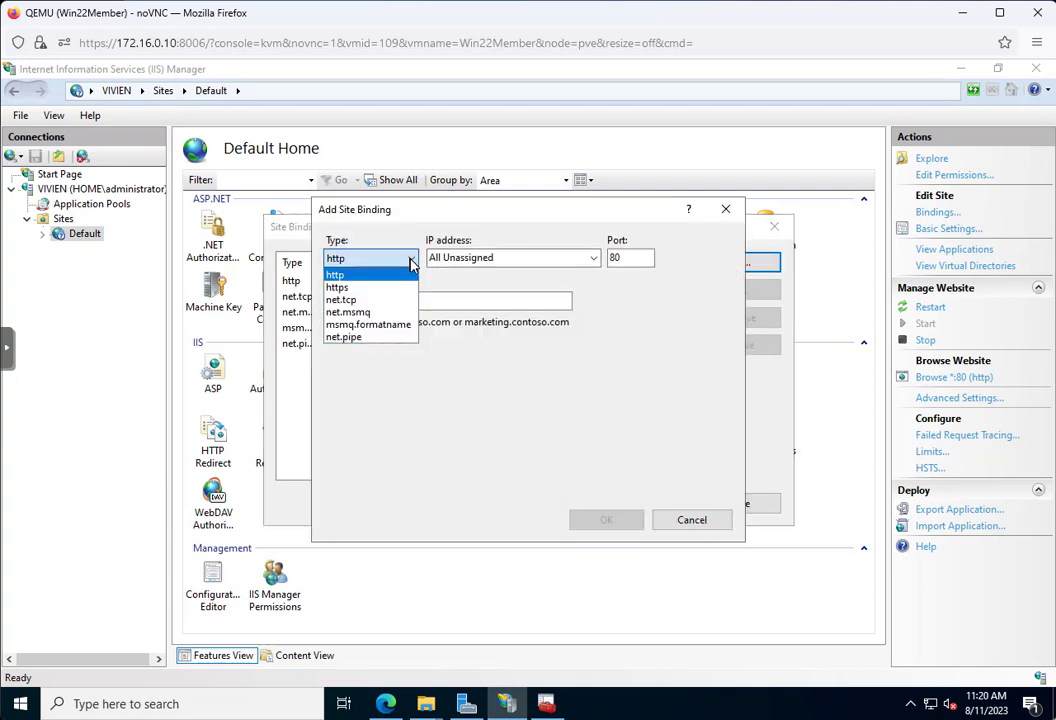
pyautogui.click(340, 287)
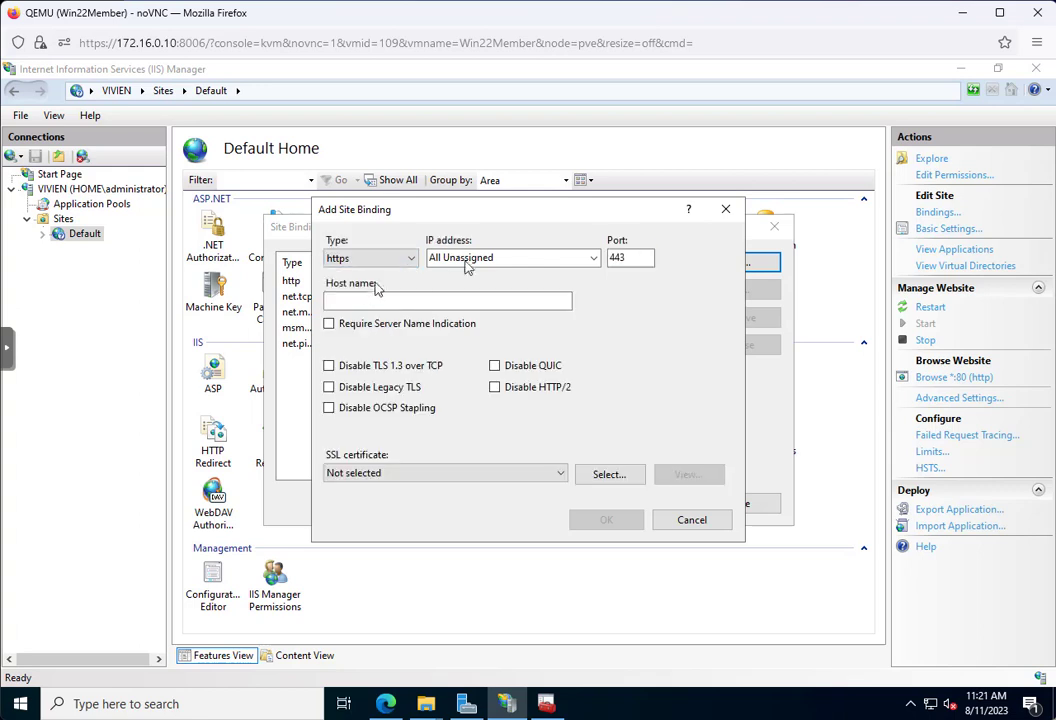
pyautogui.click(495, 303)
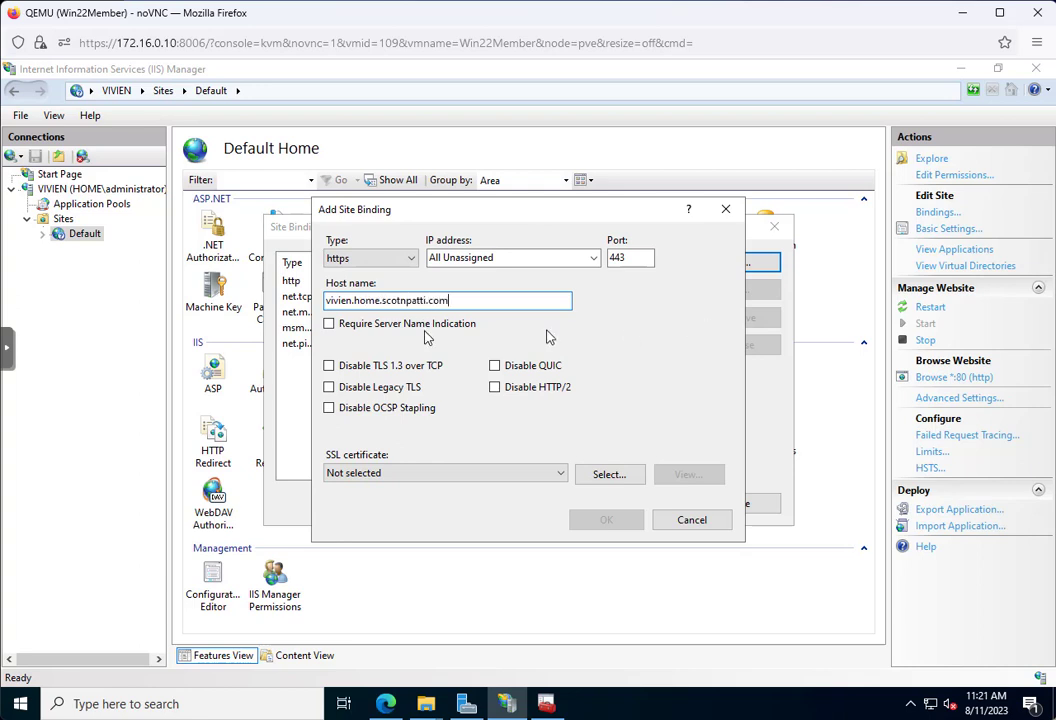
pyautogui.click(375, 325)
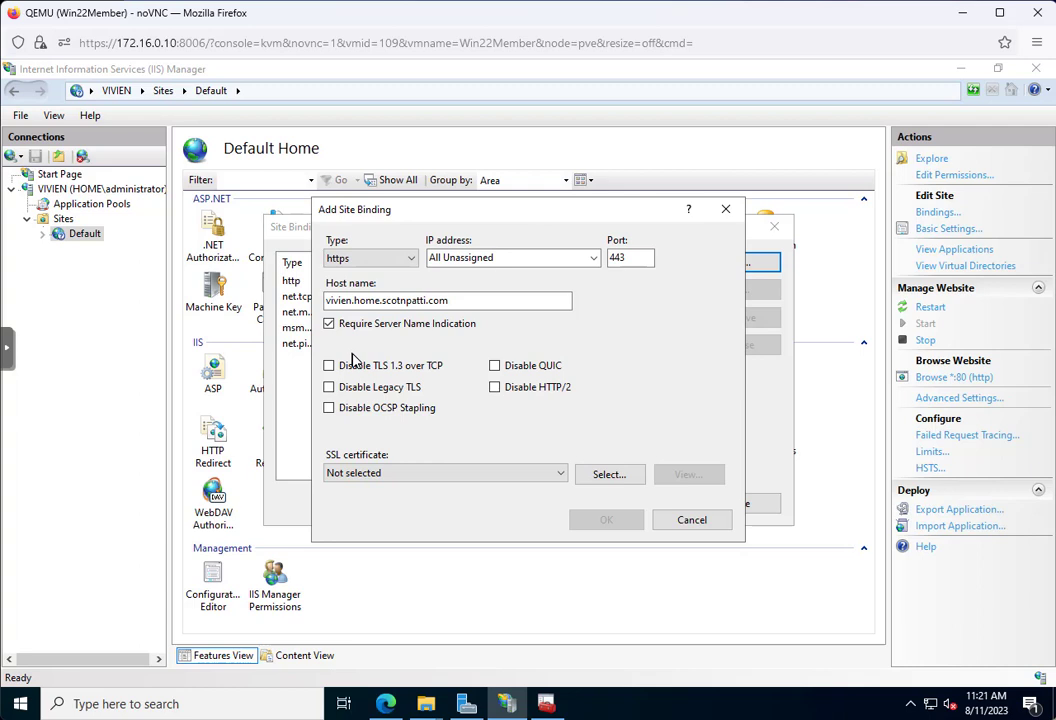
pyautogui.click(424, 474)
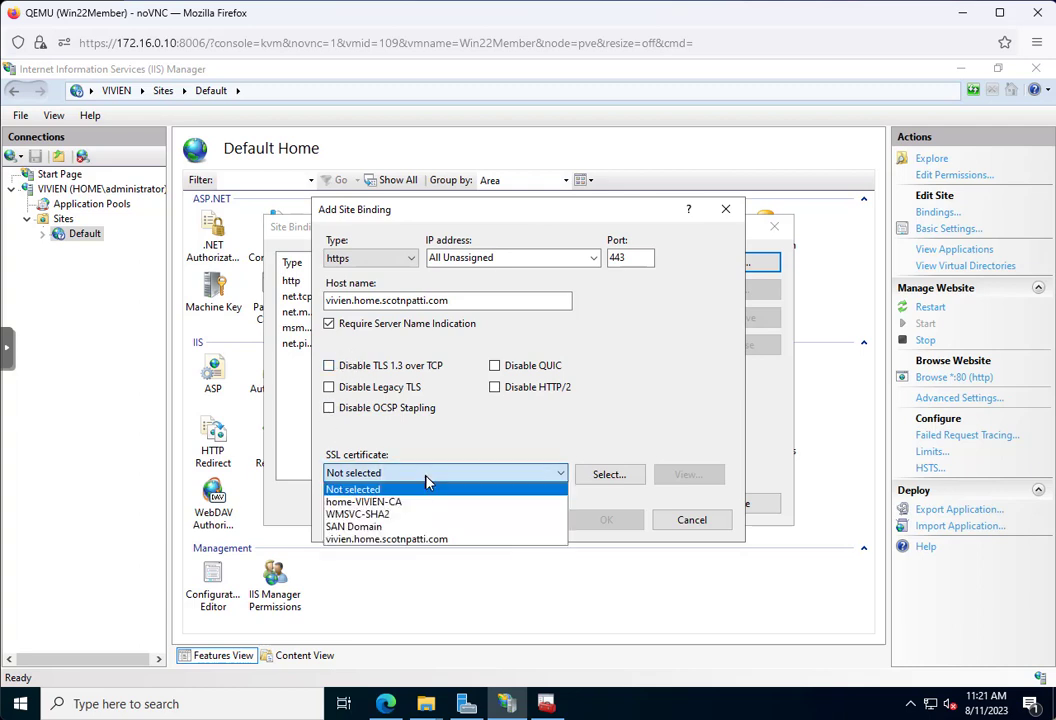
pyautogui.click(420, 541)
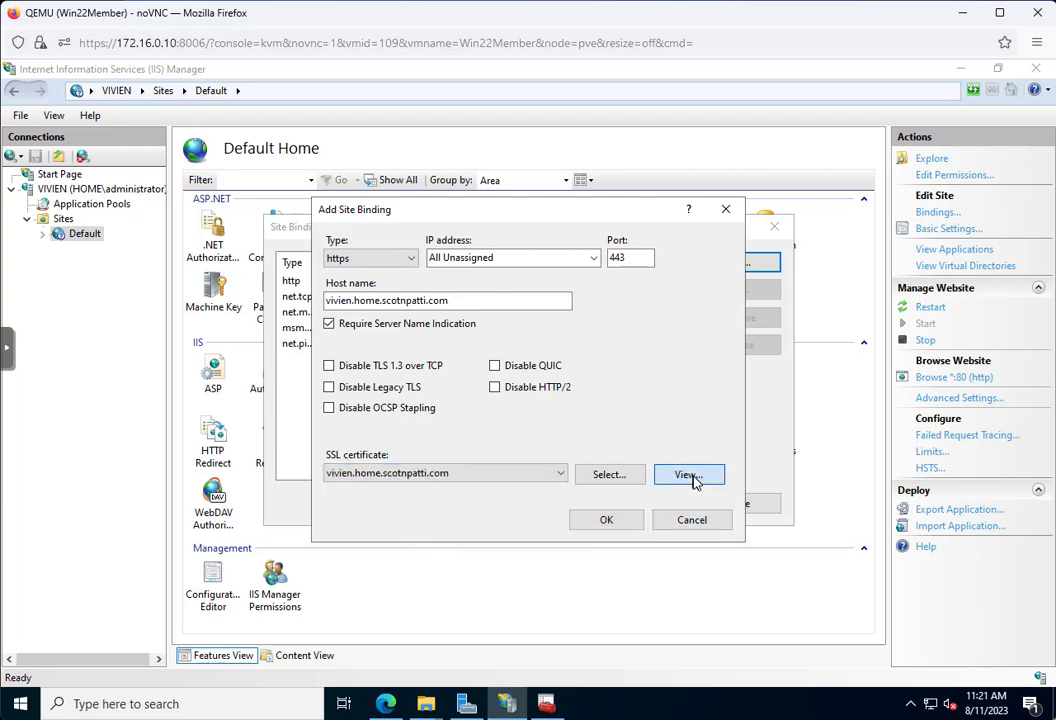
# Check the Subject Alternative Name entries of the binding's selected certificate and save the https binding
pyautogui.click(688, 477)
pyautogui.click(389, 250)
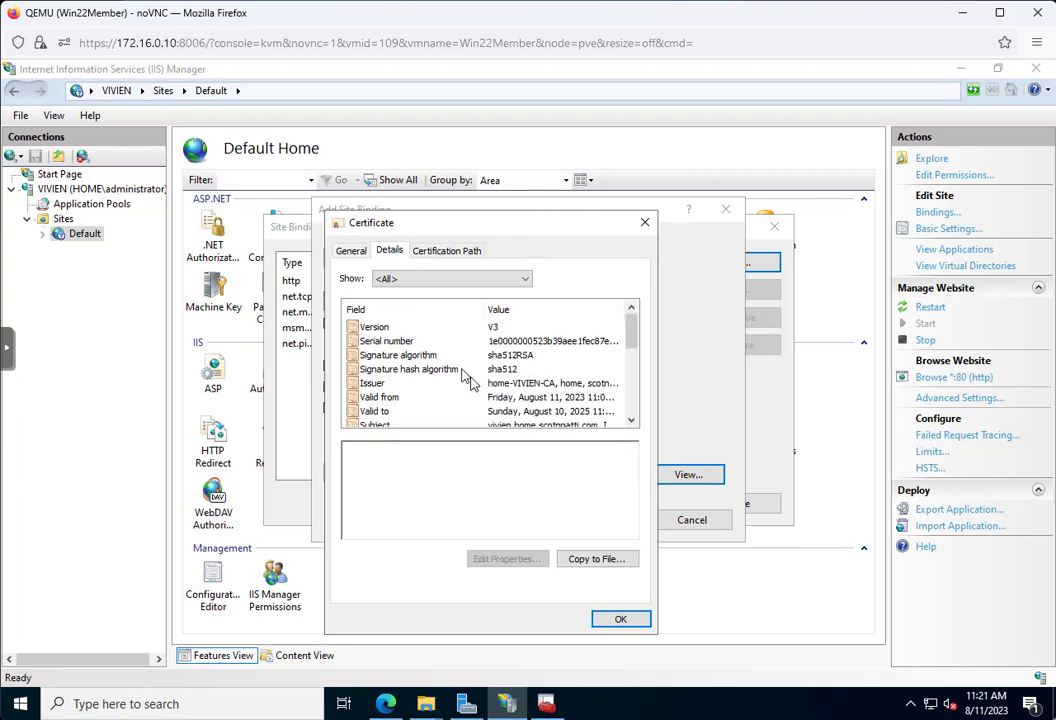
pyautogui.scroll(-2, 453, 370)
pyautogui.scroll(-2, 453, 370)
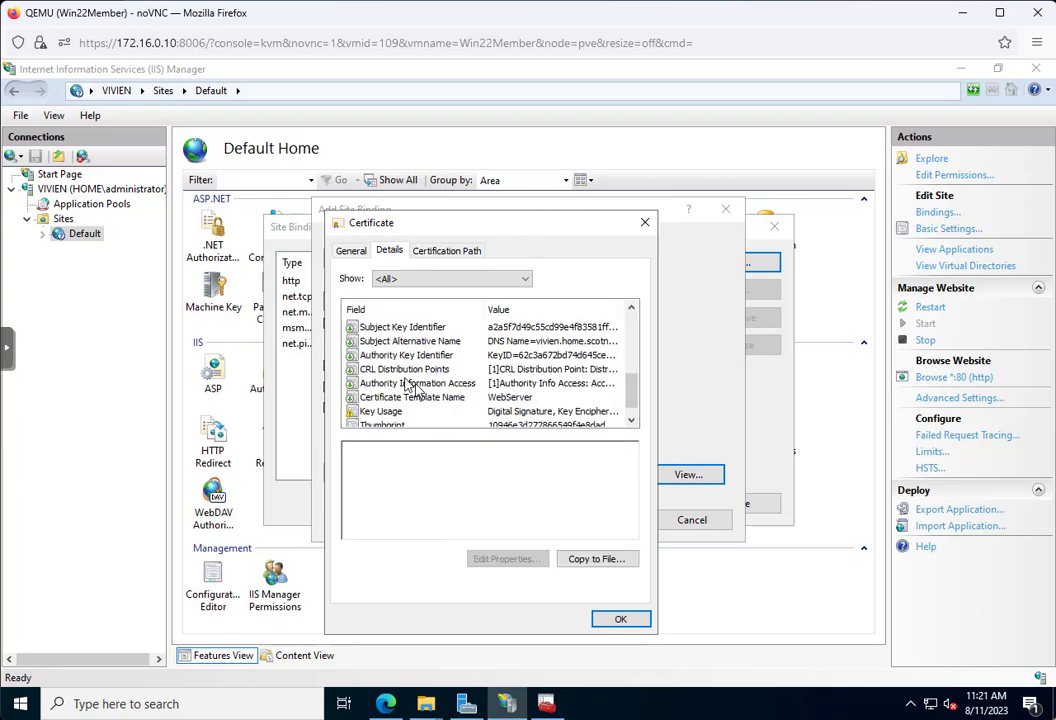
pyautogui.click(362, 341)
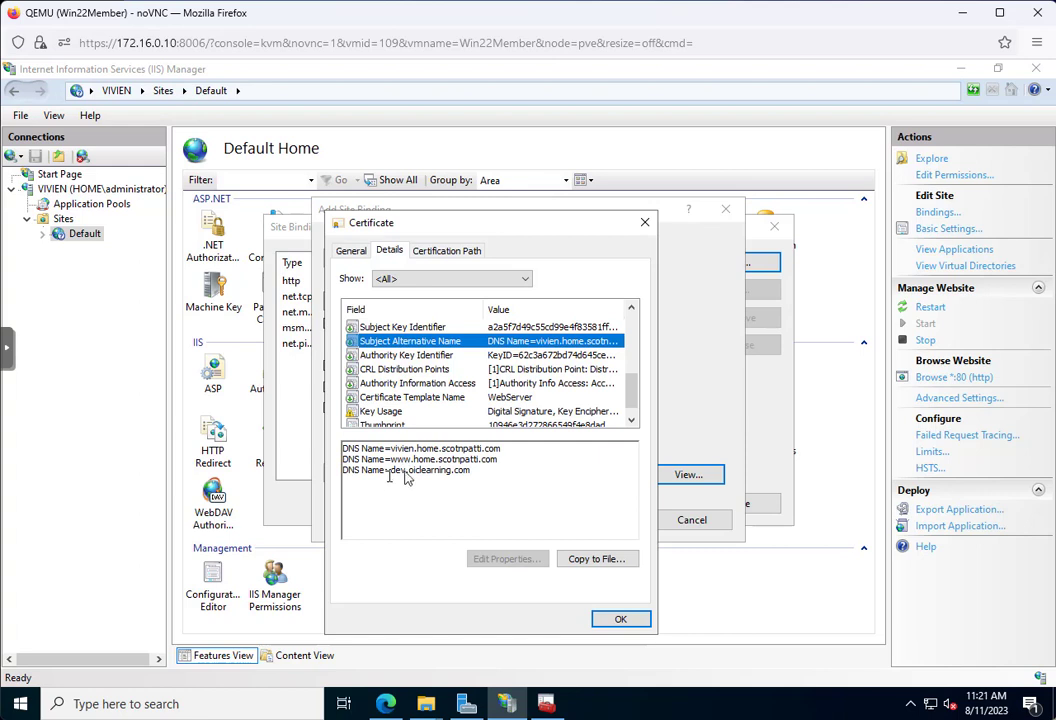
pyautogui.click(615, 619)
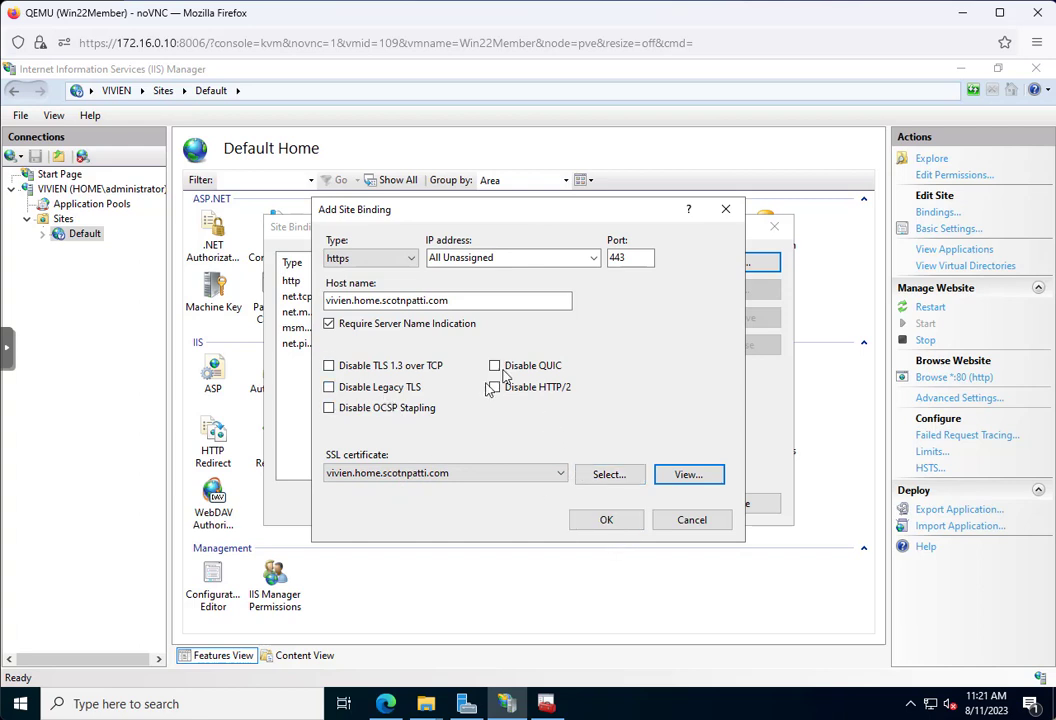
pyautogui.click(607, 521)
pyautogui.click(729, 266)
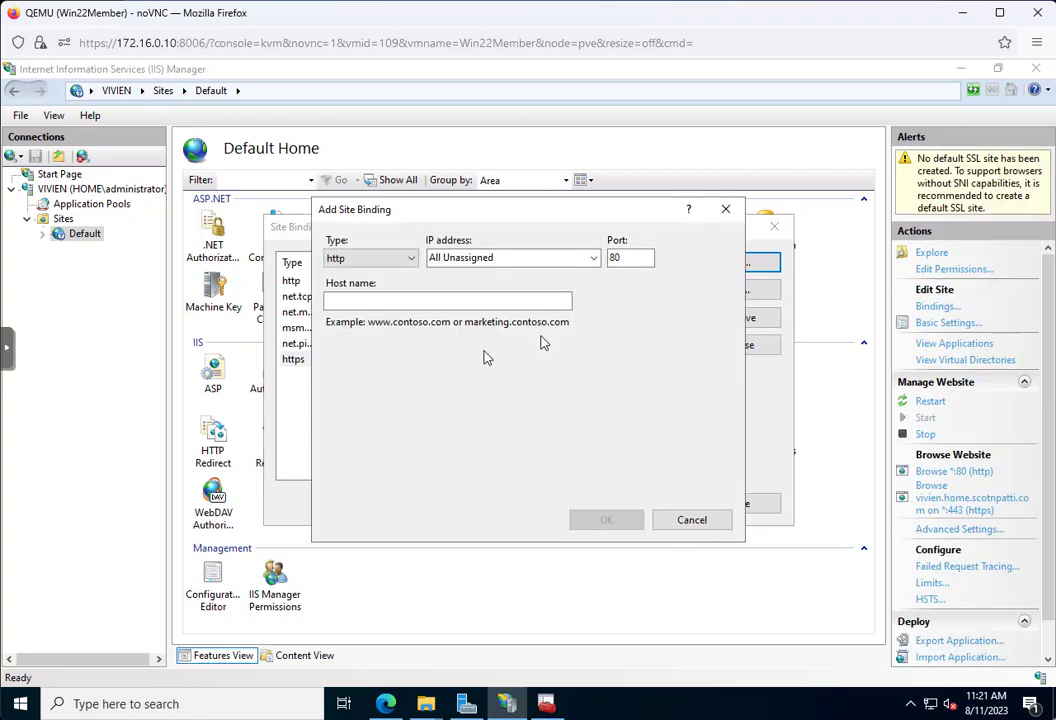
pyautogui.click(397, 258)
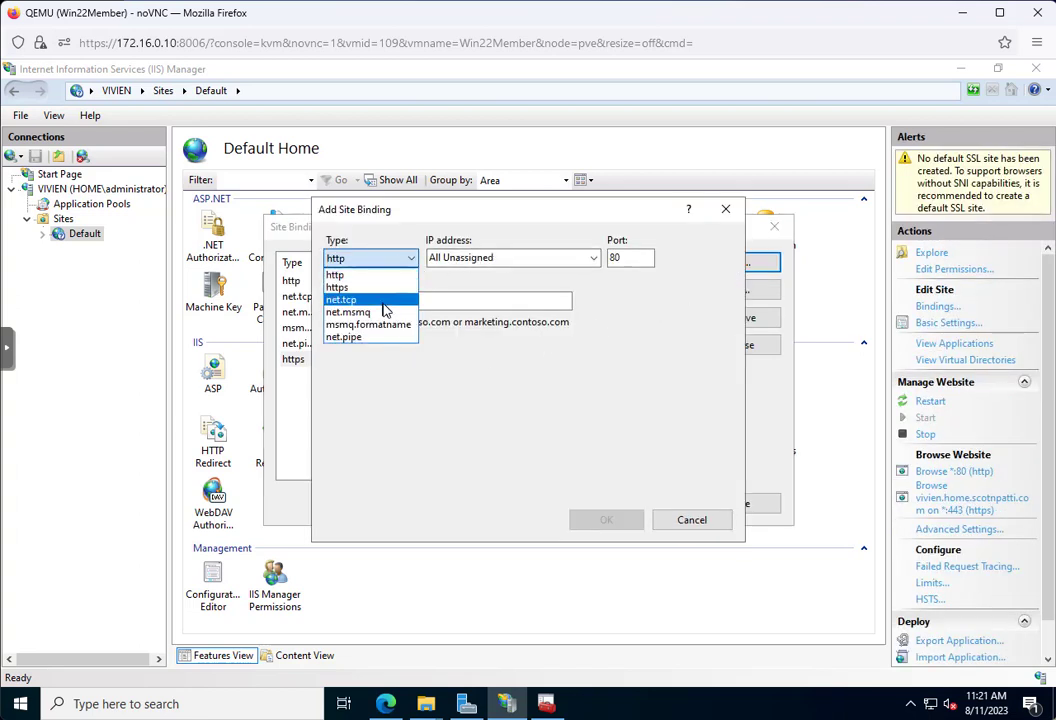
pyautogui.click(403, 287)
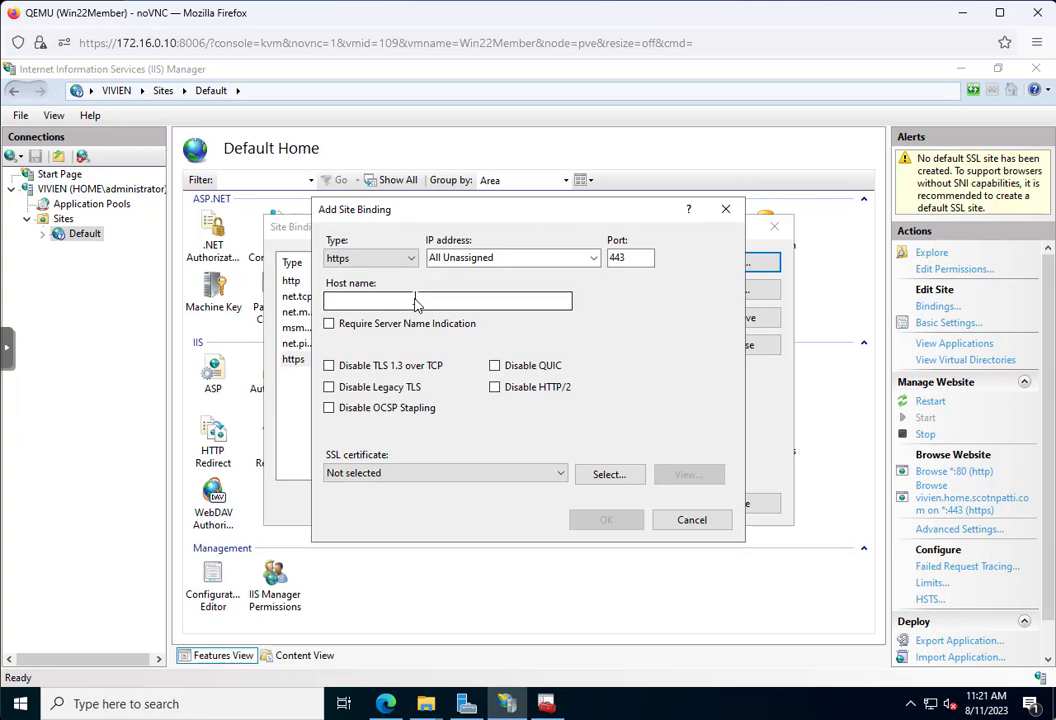
pyautogui.click(420, 300)
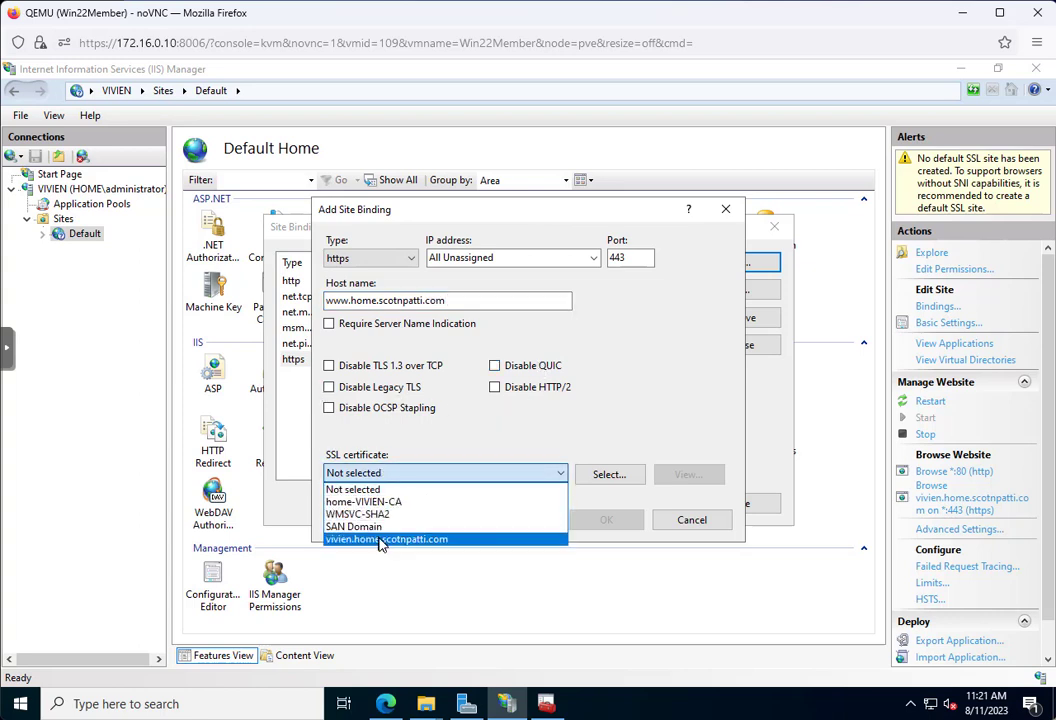
pyautogui.click(385, 539)
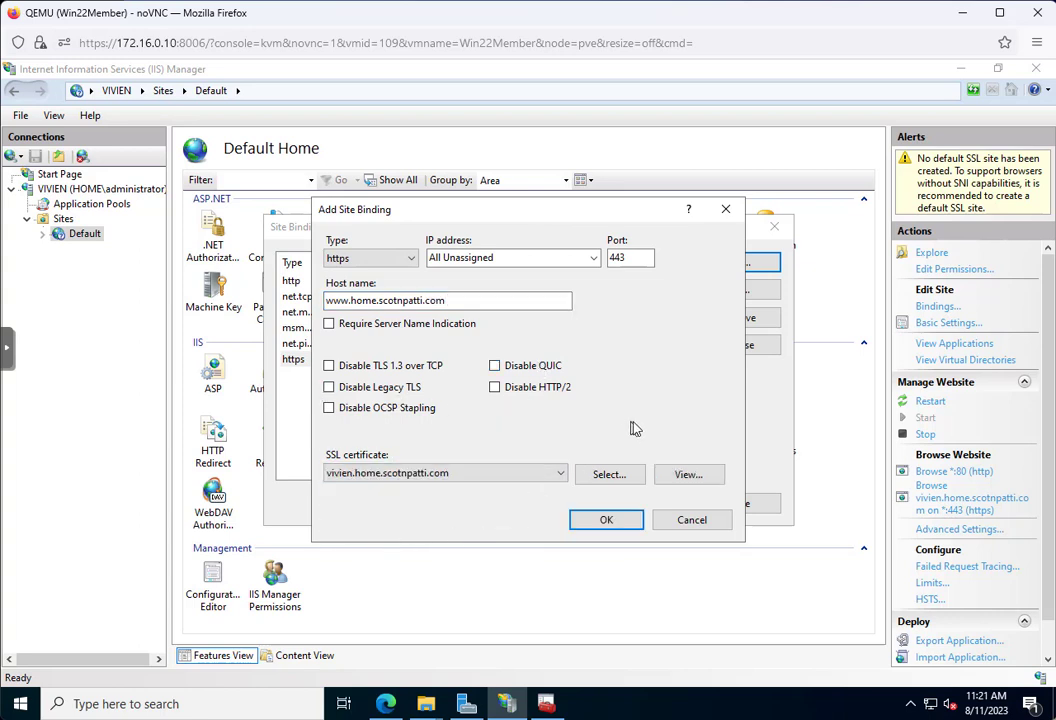
pyautogui.click(606, 520)
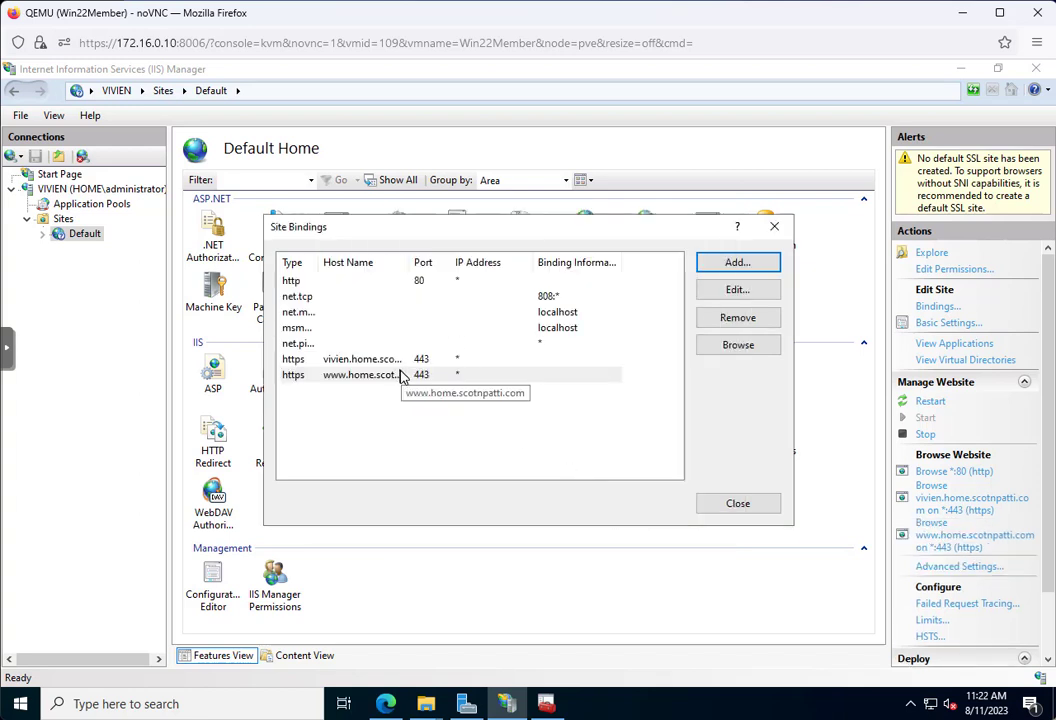
pyautogui.click(736, 505)
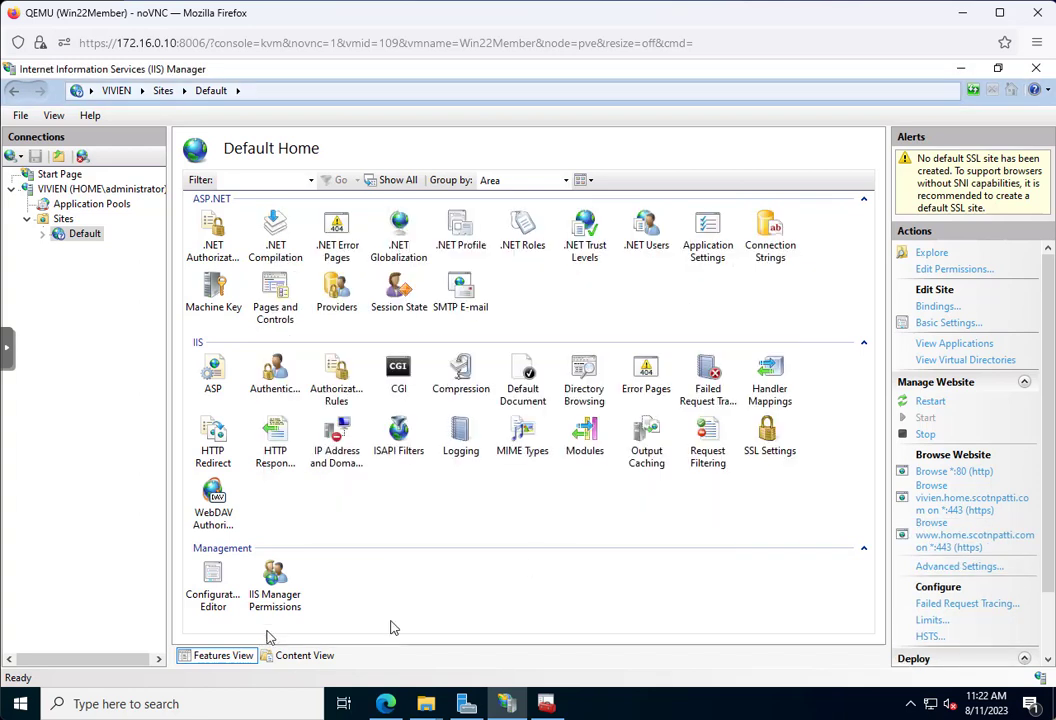
pyautogui.click(387, 708)
pyautogui.click(267, 105)
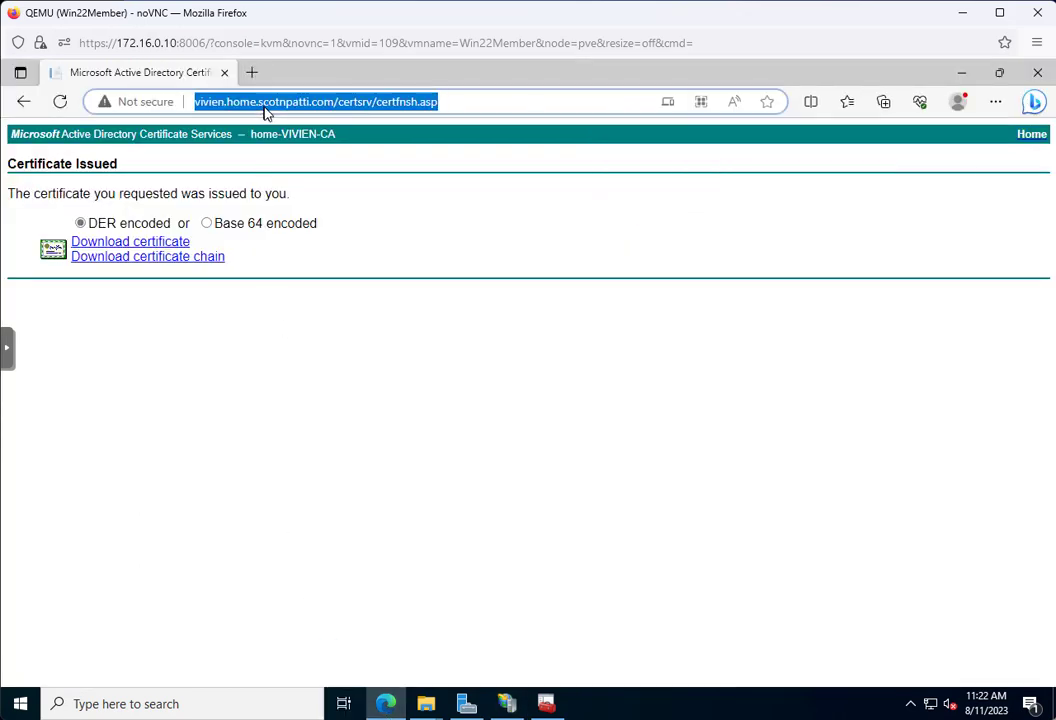
pyautogui.write('www.home.scotnpatti.com')
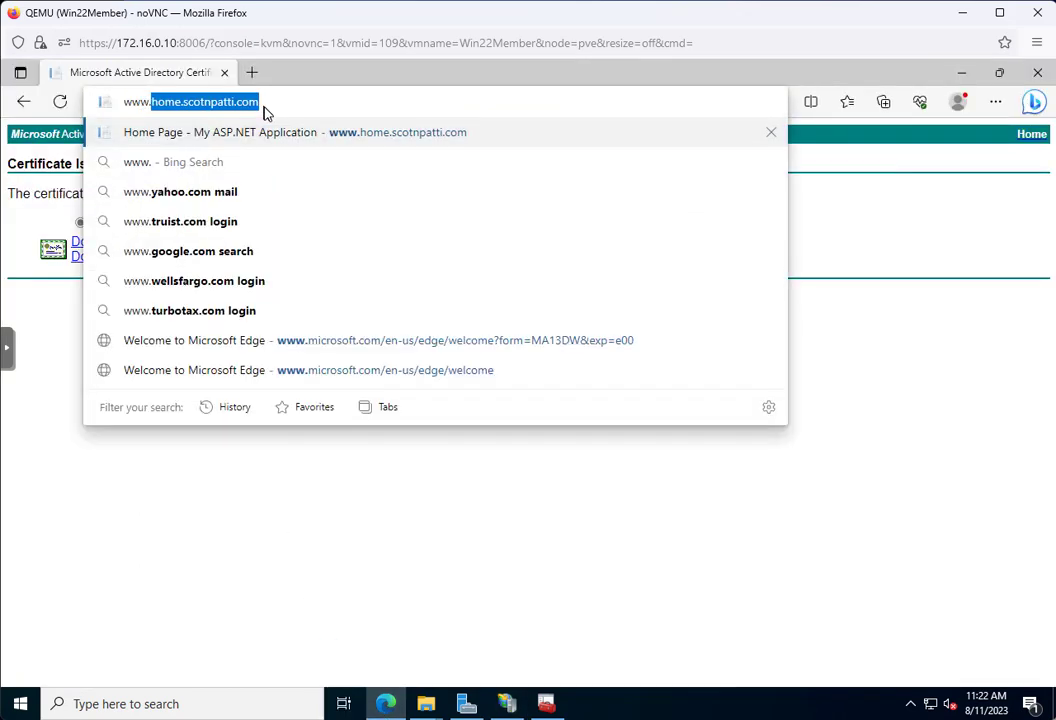
pyautogui.press('Return')
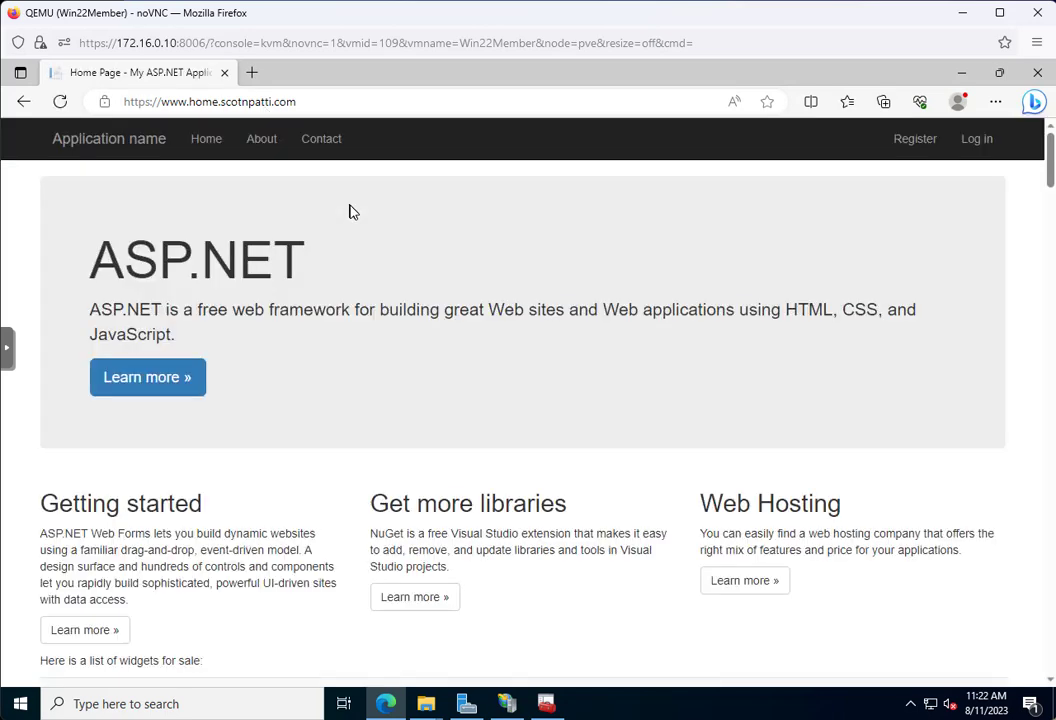
pyautogui.click(144, 108)
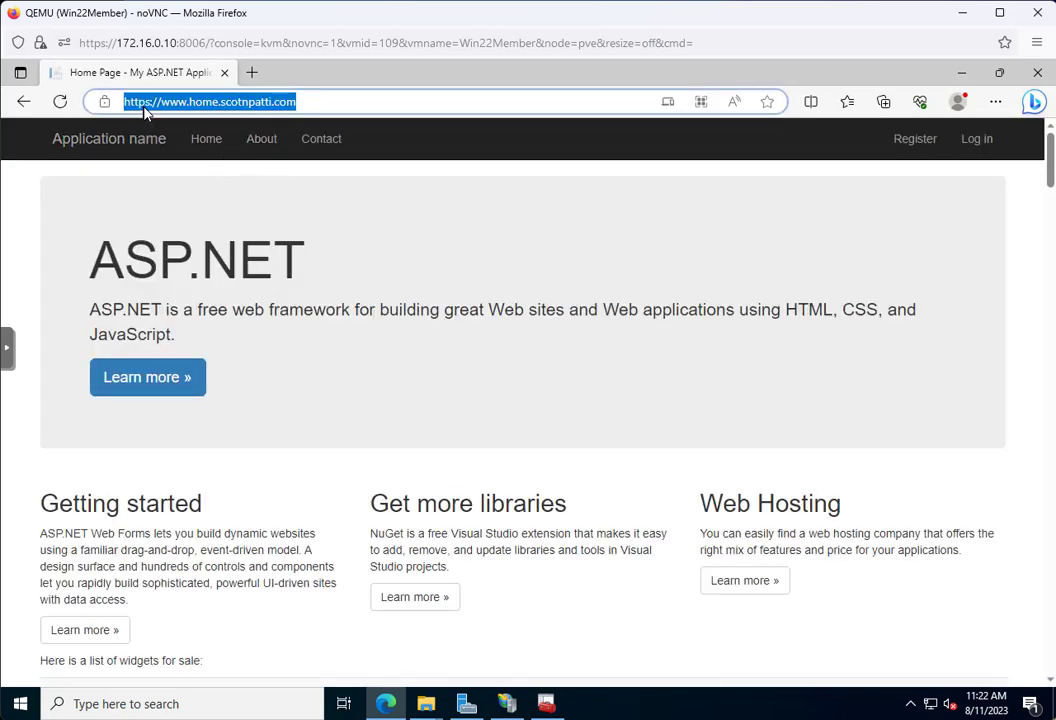
pyautogui.click(103, 102)
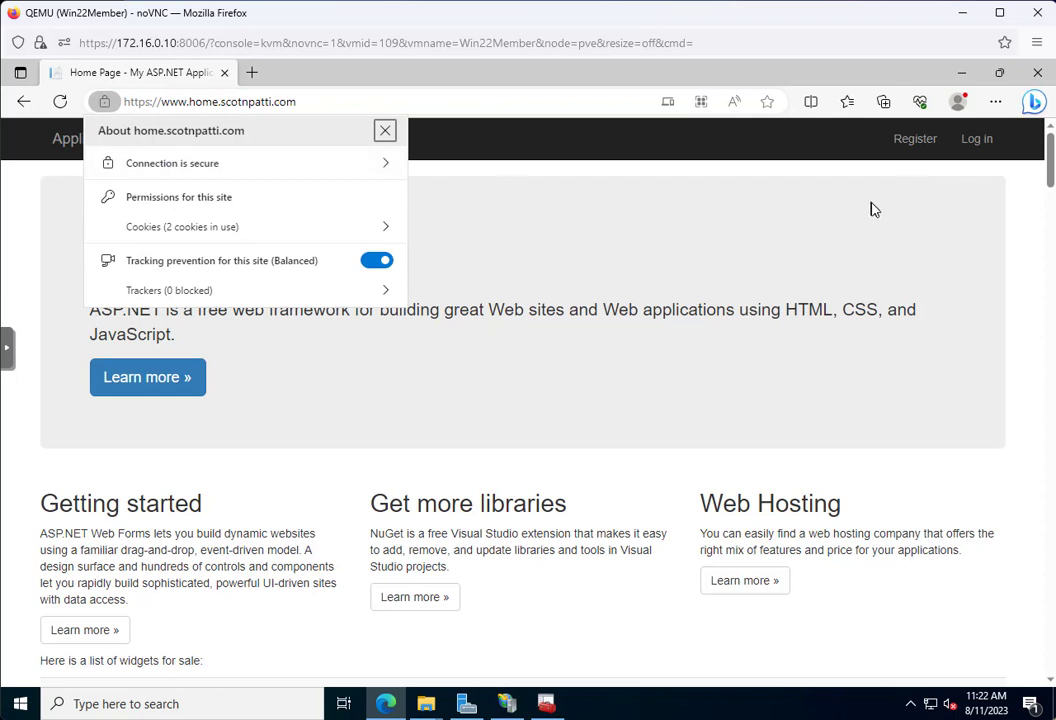
pyautogui.click(1020, 216)
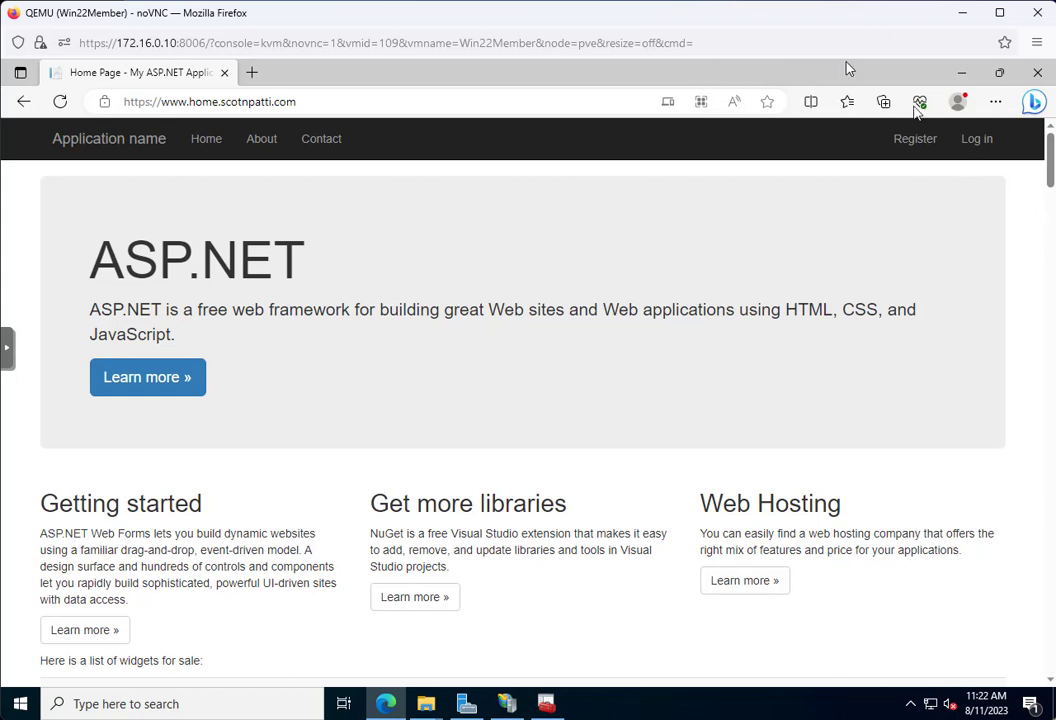
# Switch to DNS Manager in the lana remote desktop session and start creating a new forward lookup zone
pyautogui.moveTo(466, 703)
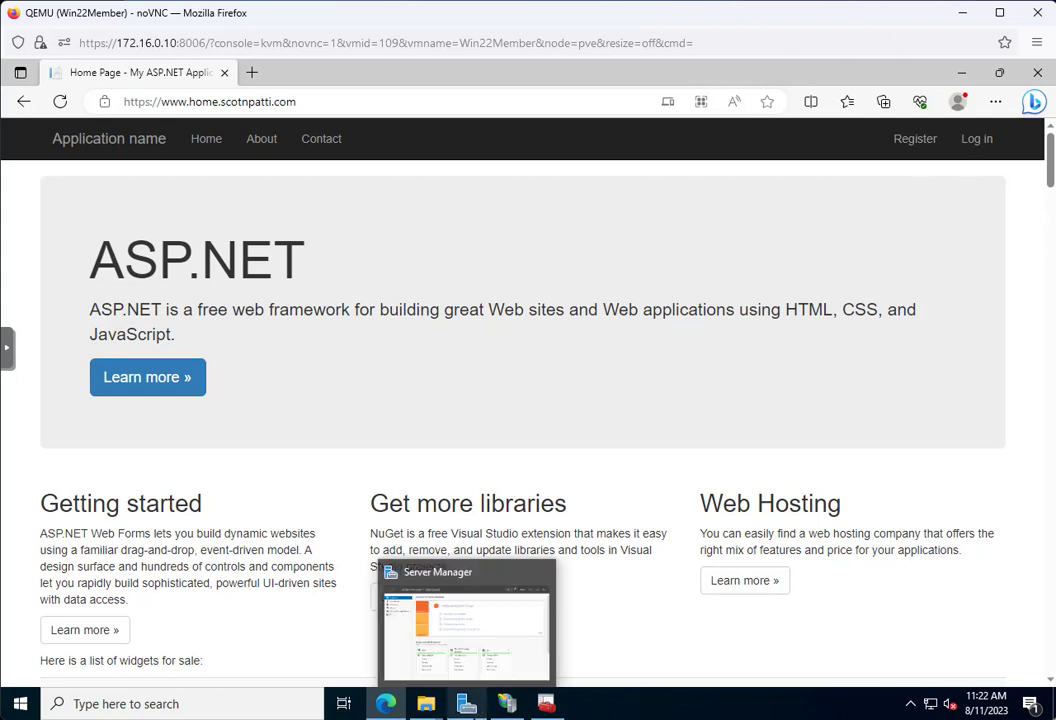
pyautogui.click(478, 712)
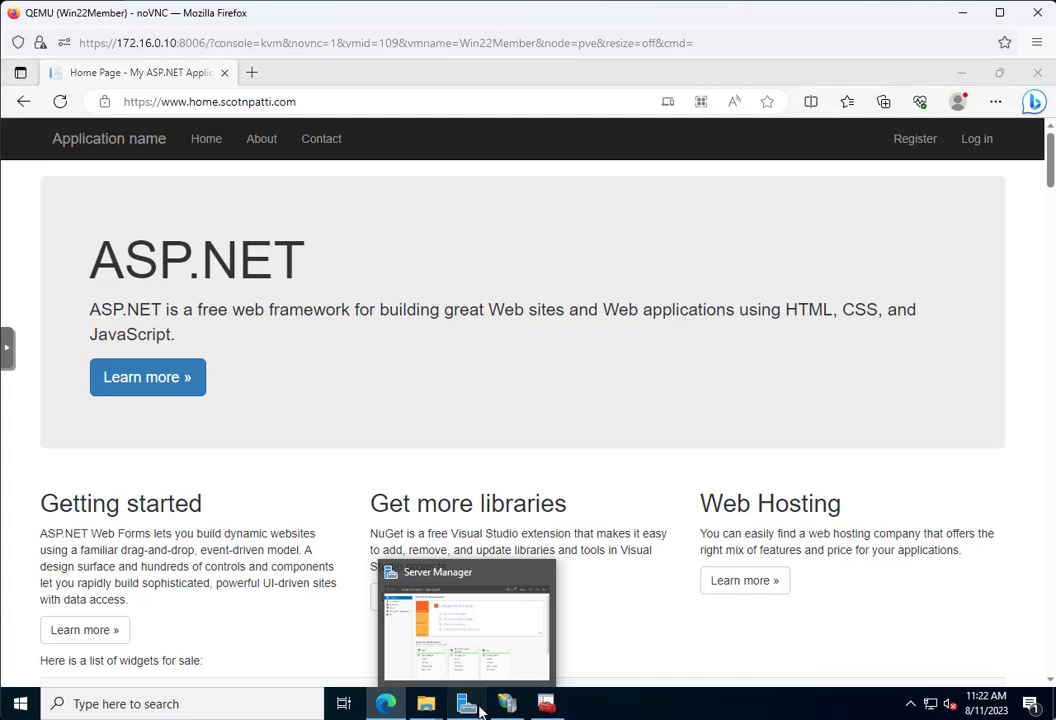
pyautogui.moveTo(527, 716)
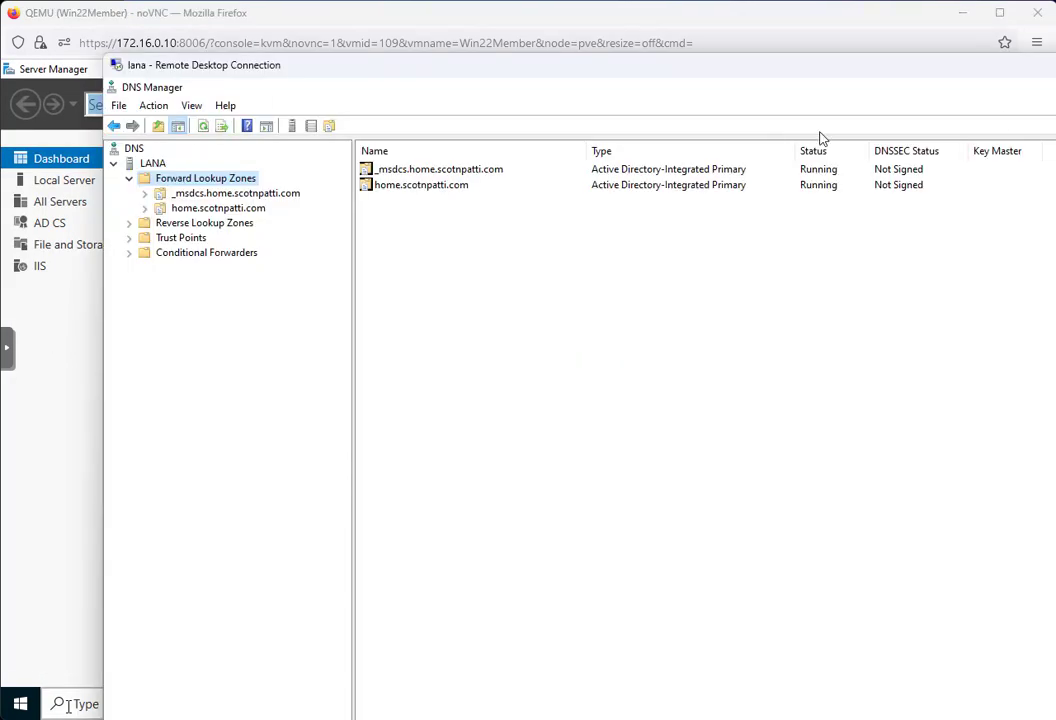
pyautogui.rightClick(157, 185)
pyautogui.click(189, 193)
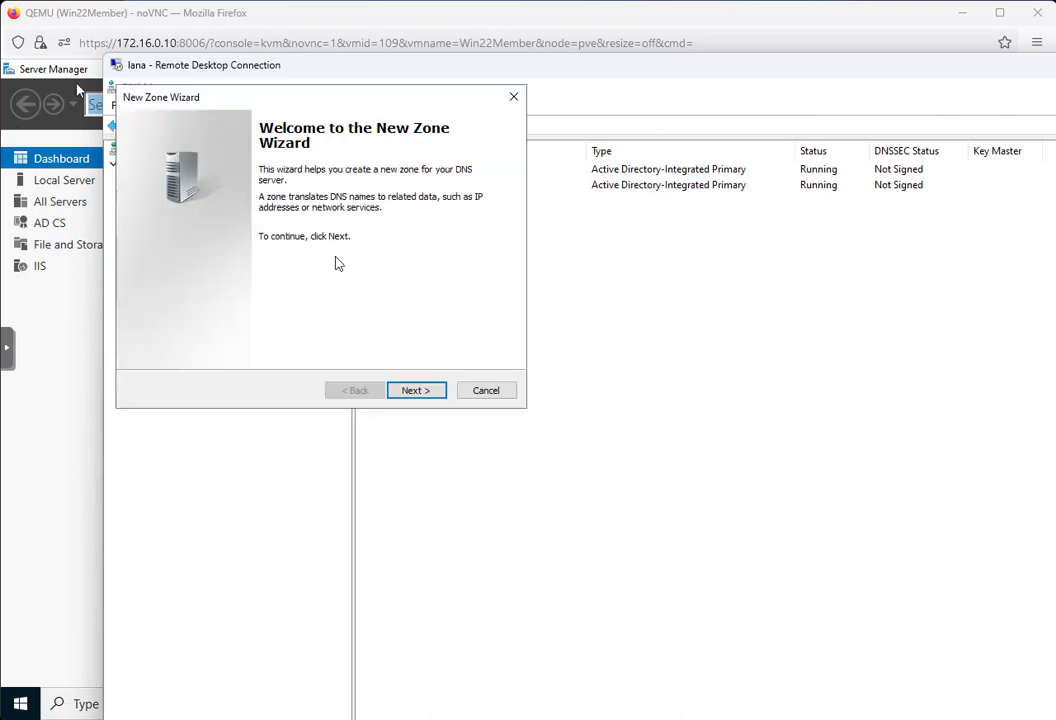
pyautogui.click(436, 395)
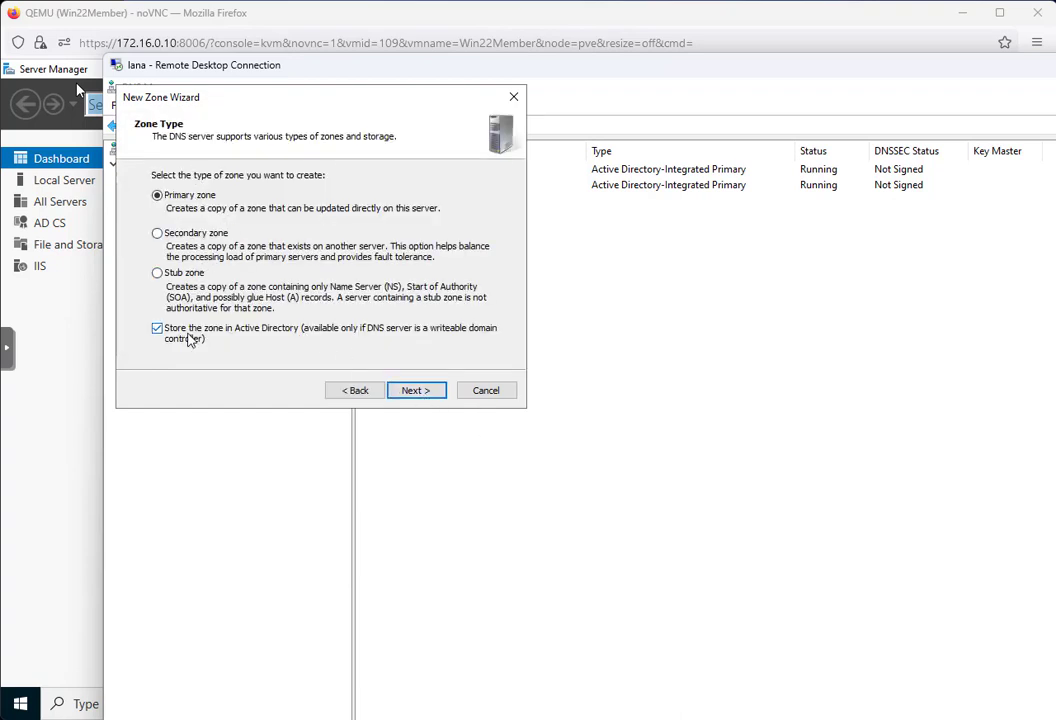
pyautogui.click(189, 338)
pyautogui.click(418, 390)
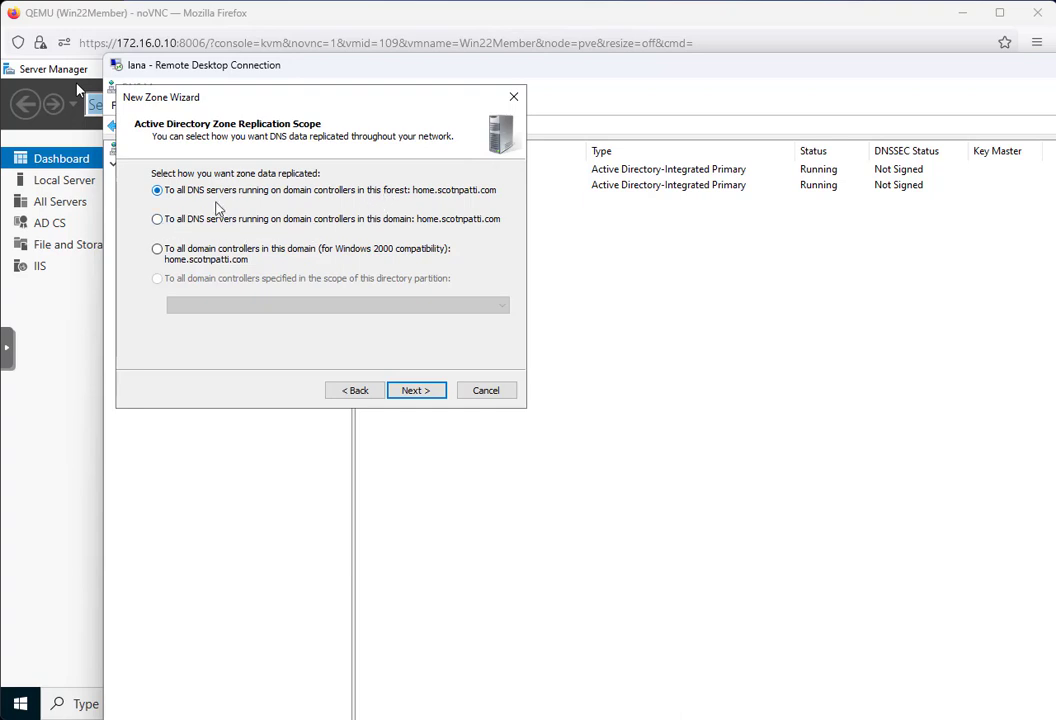
pyautogui.click(216, 221)
pyautogui.click(413, 390)
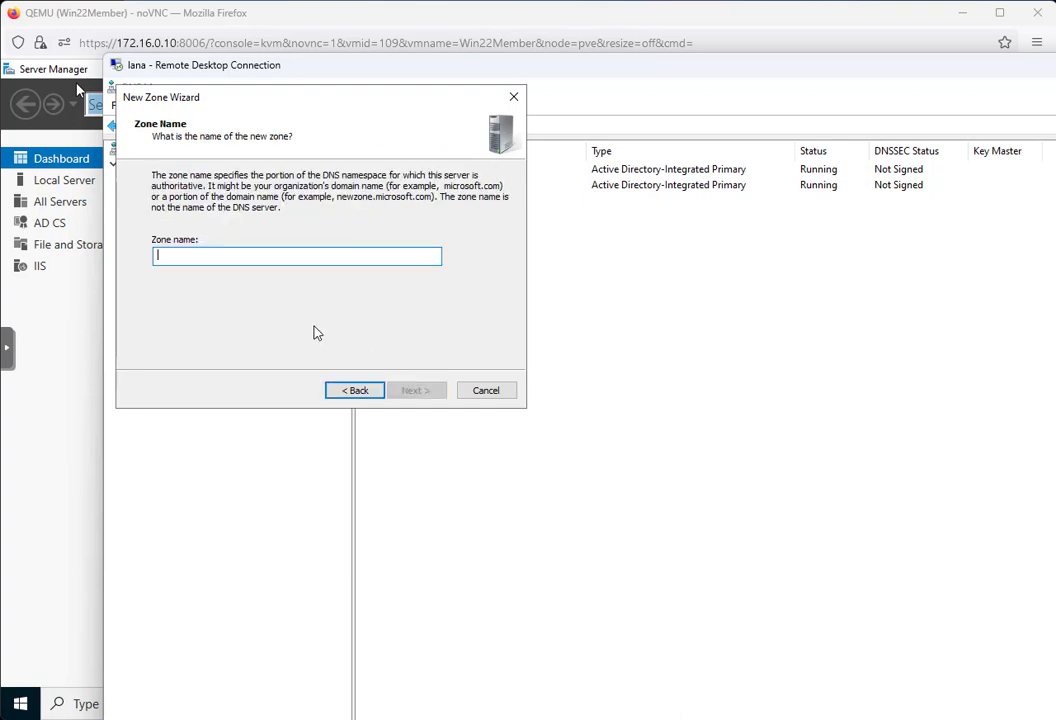
pyautogui.click(340, 392)
pyautogui.click(340, 392)
pyautogui.click(340, 392)
# Create the primary zone dev.oiclearning.com without Active Directory storage, using new zone file dev.oiclearning.com.dns and disallowing dynamic updates
pyautogui.click(415, 392)
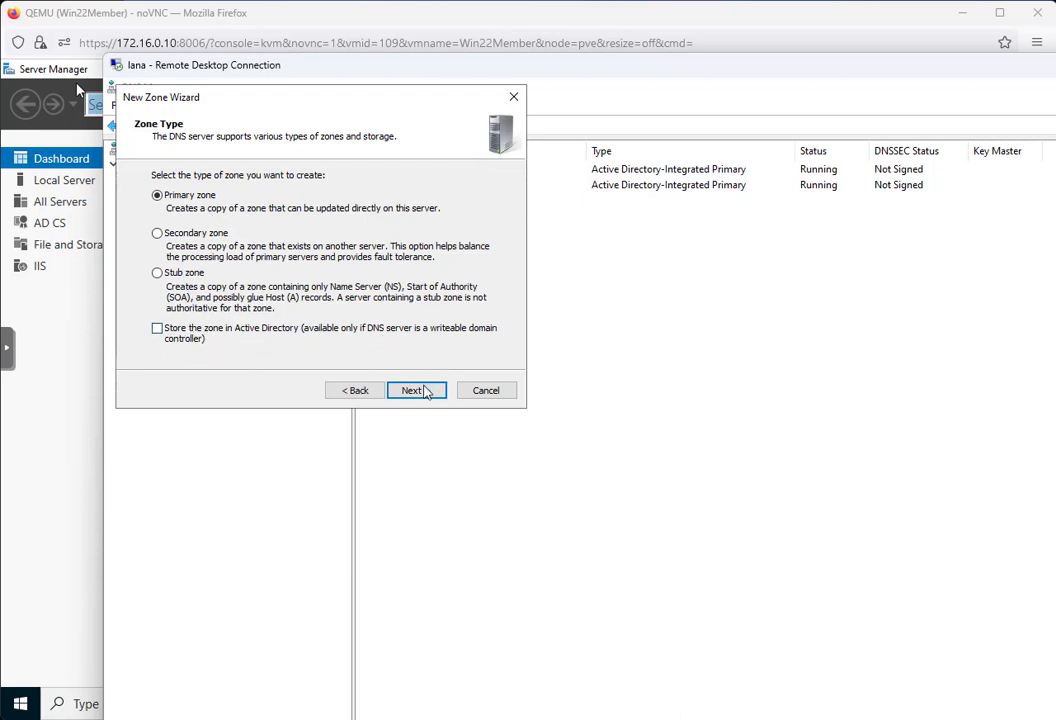
pyautogui.click(418, 390)
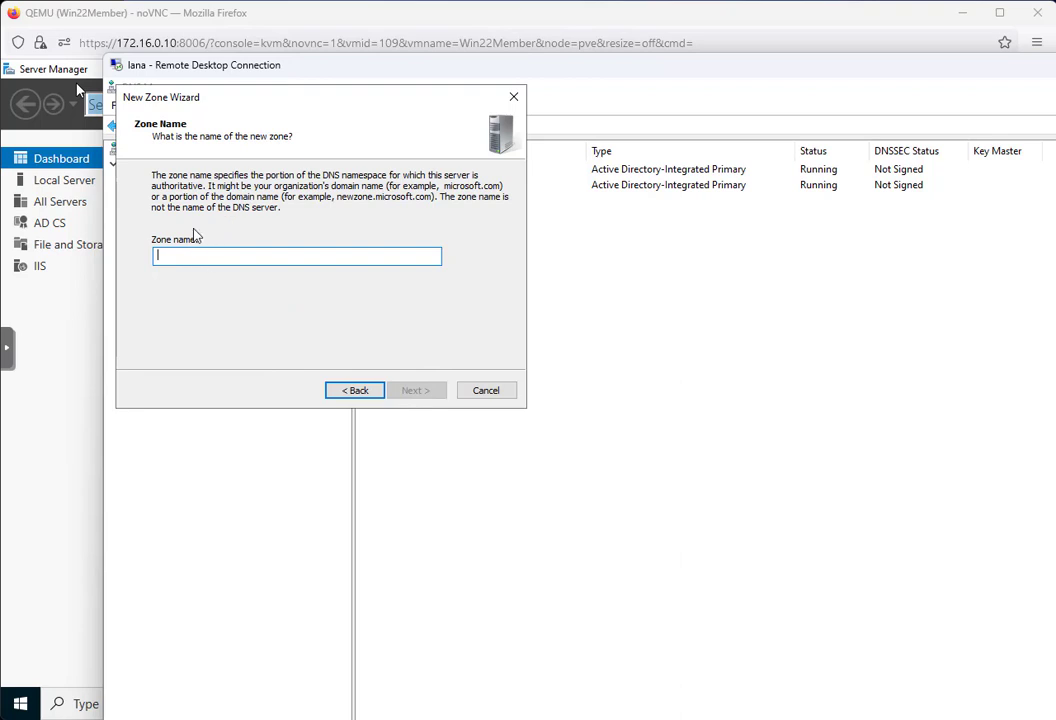
pyautogui.write('devb')
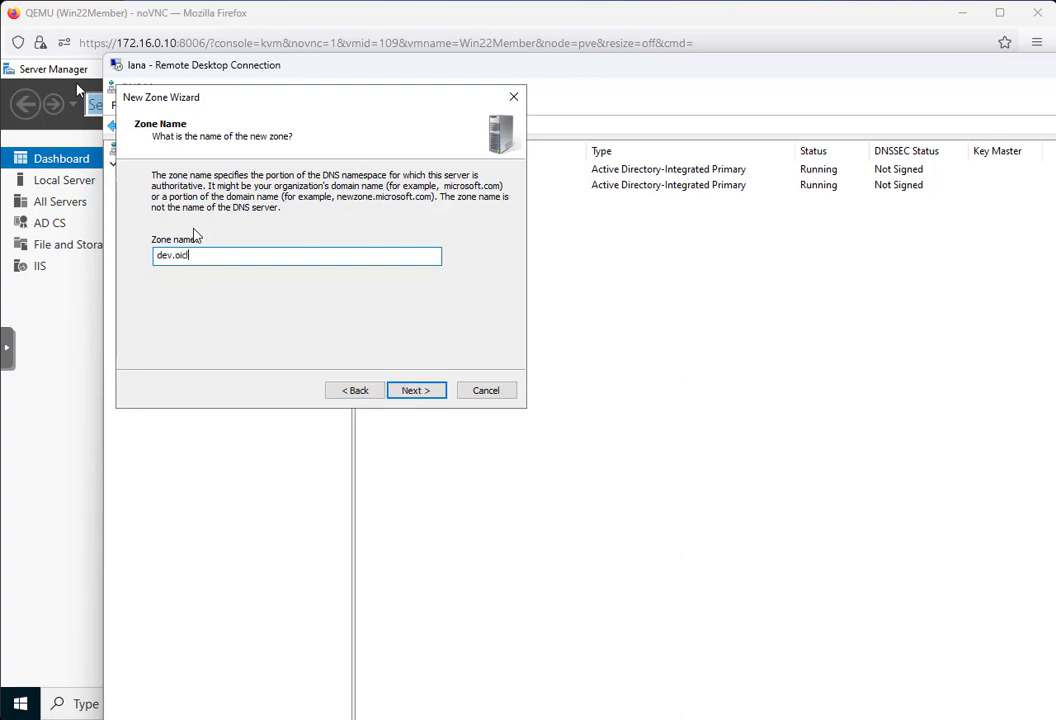
pyautogui.press('Return')
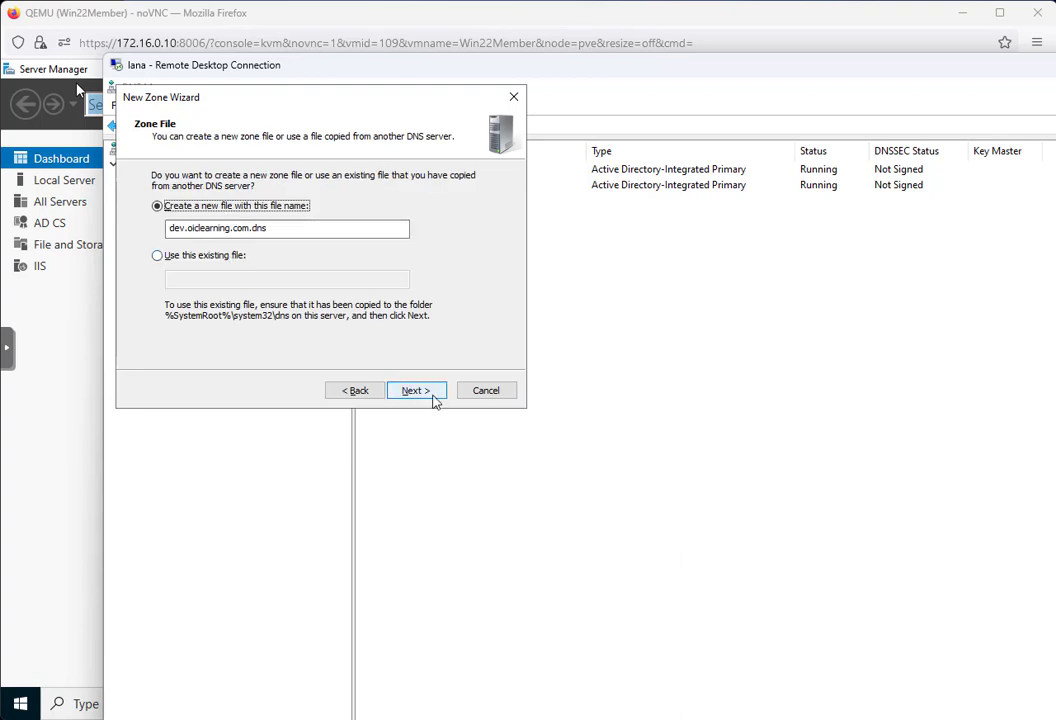
pyautogui.click(429, 397)
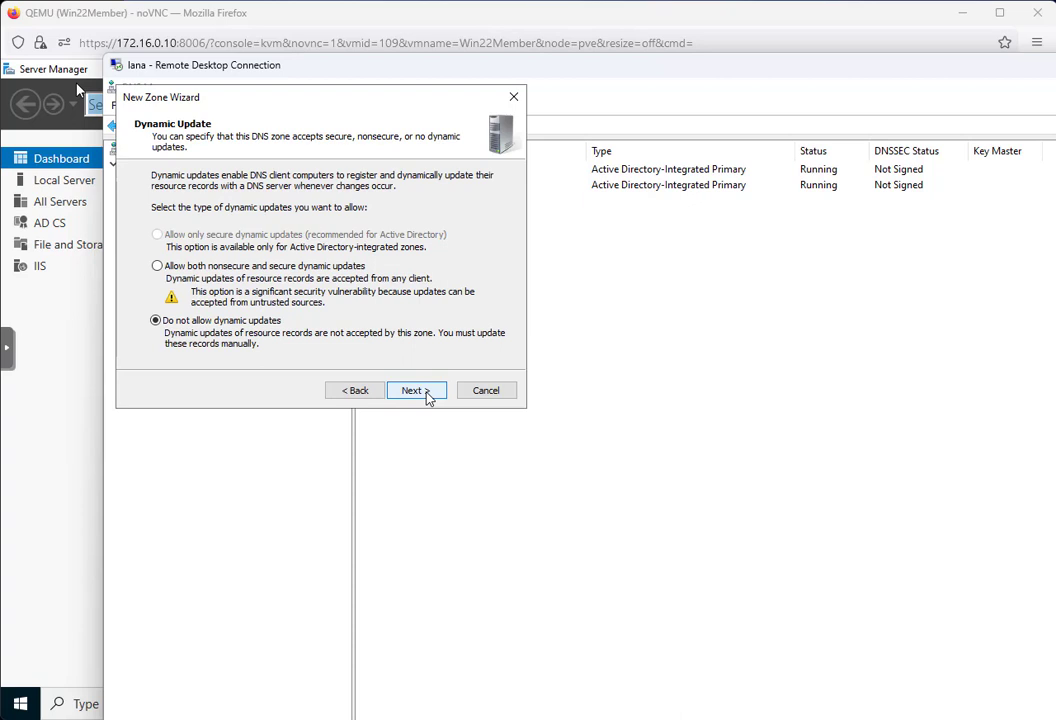
pyautogui.click(429, 397)
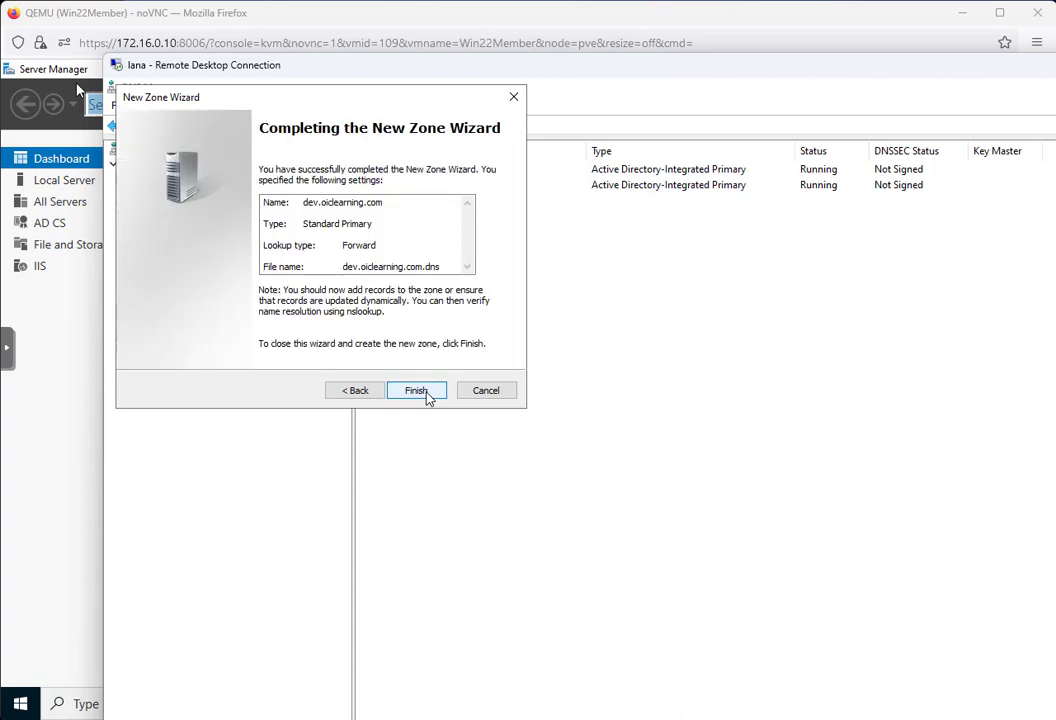
pyautogui.click(416, 391)
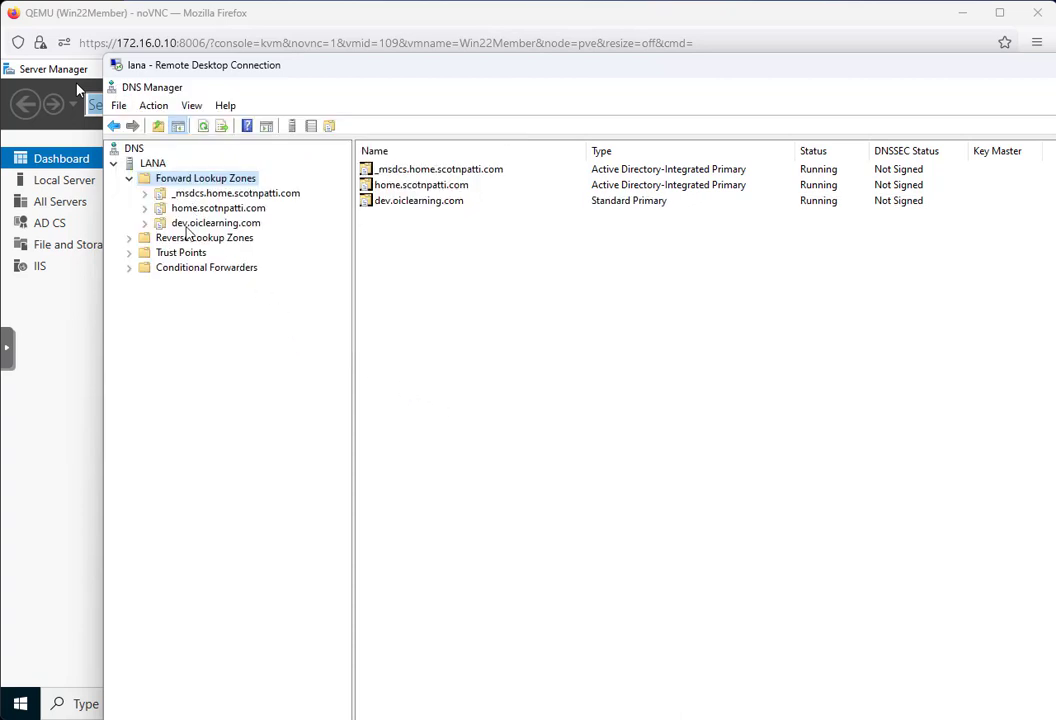
# Open the new host record form for the dev.oiclearning.com zone and place it beside the zone tree
pyautogui.click(186, 226)
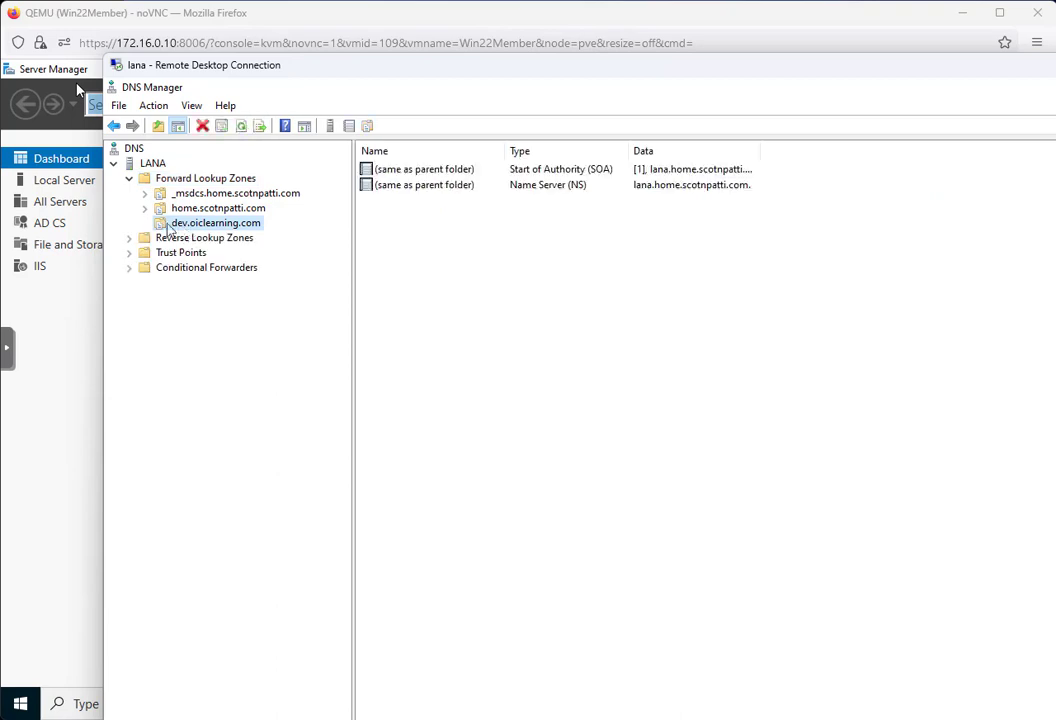
pyautogui.rightClick(380, 221)
pyautogui.click(414, 262)
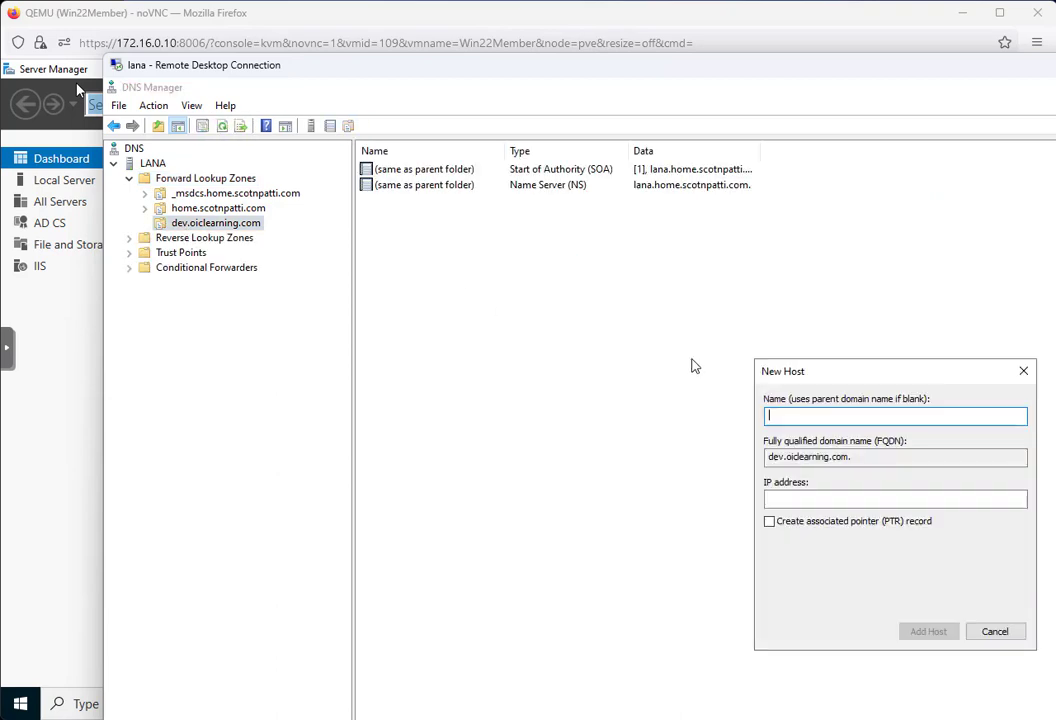
pyautogui.moveTo(886, 371); pyautogui.dragTo(414, 224)
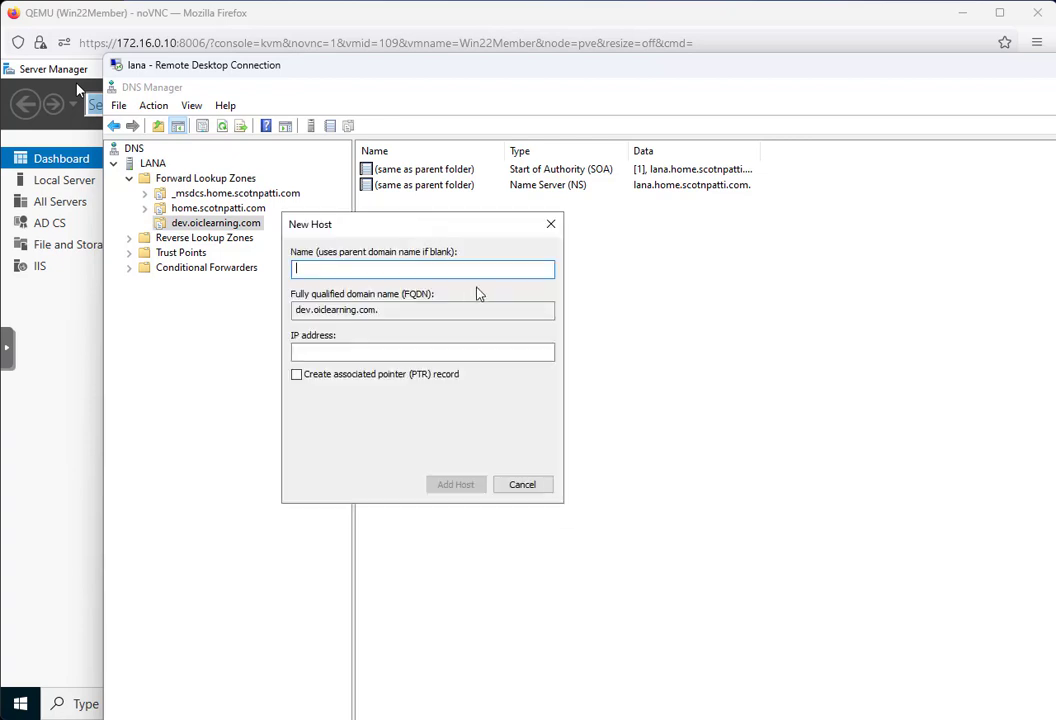
pyautogui.write('dev')
pyautogui.press('BackSpace')
pyautogui.press('BackSpace')
pyautogui.press('BackSpace')
# Add a host record for the parent domain dev.oiclearning.com, leaving the name blank and using IP address 172.16.0.51
pyautogui.press('Tab')
pyautogui.press('Tab')
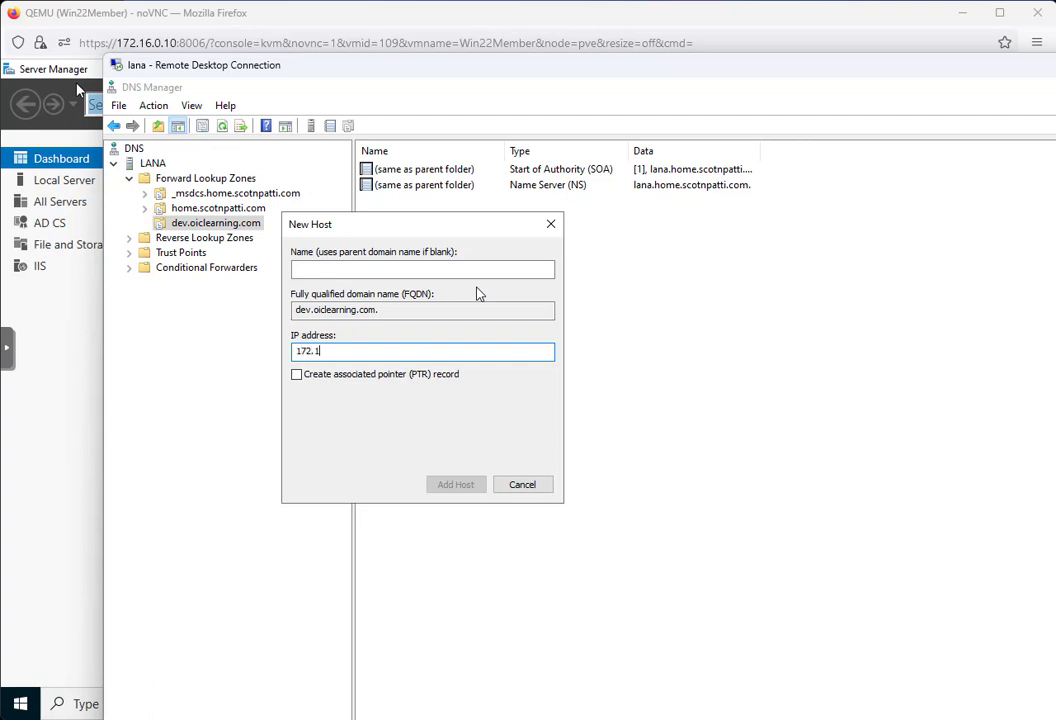
pyautogui.write('5')
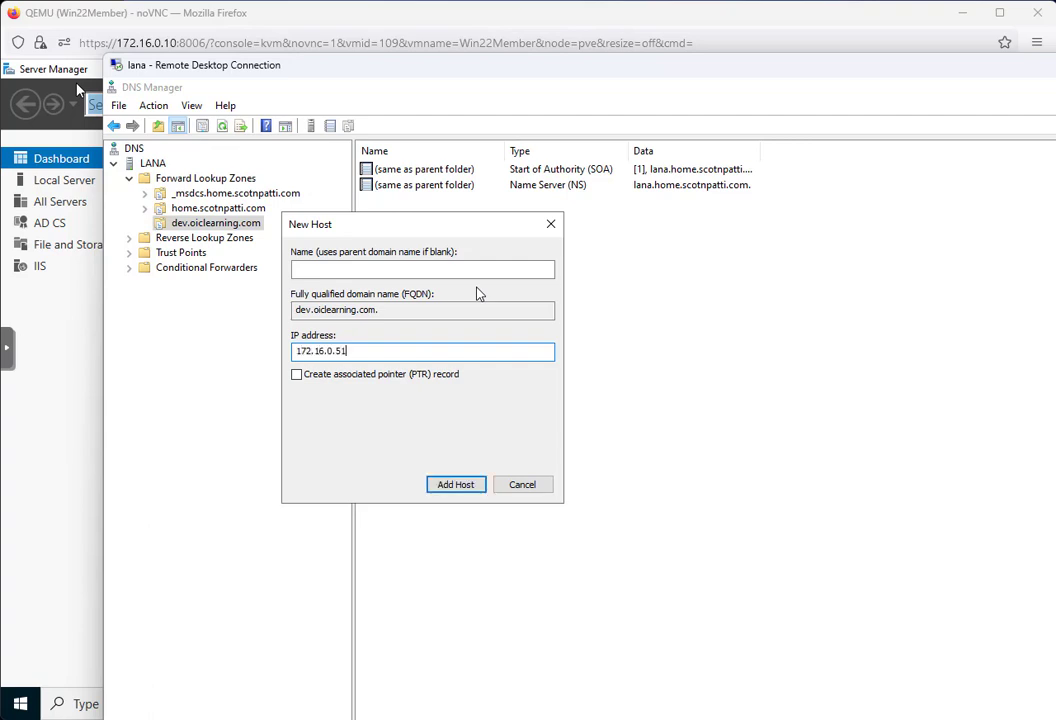
pyautogui.write('1')
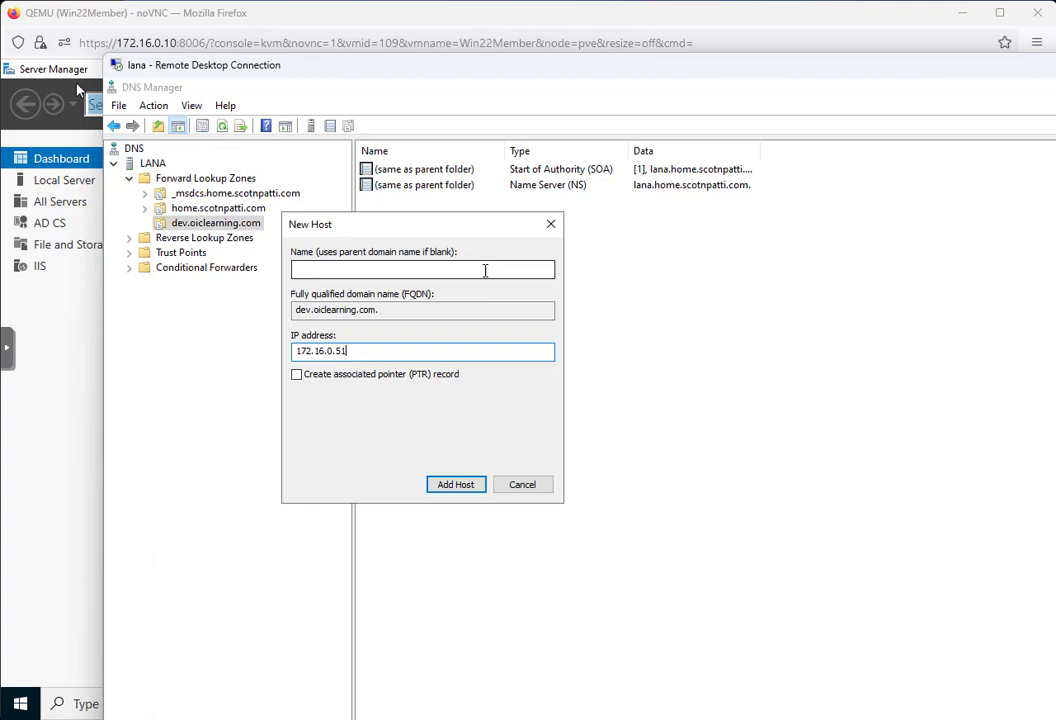
pyautogui.click(455, 484)
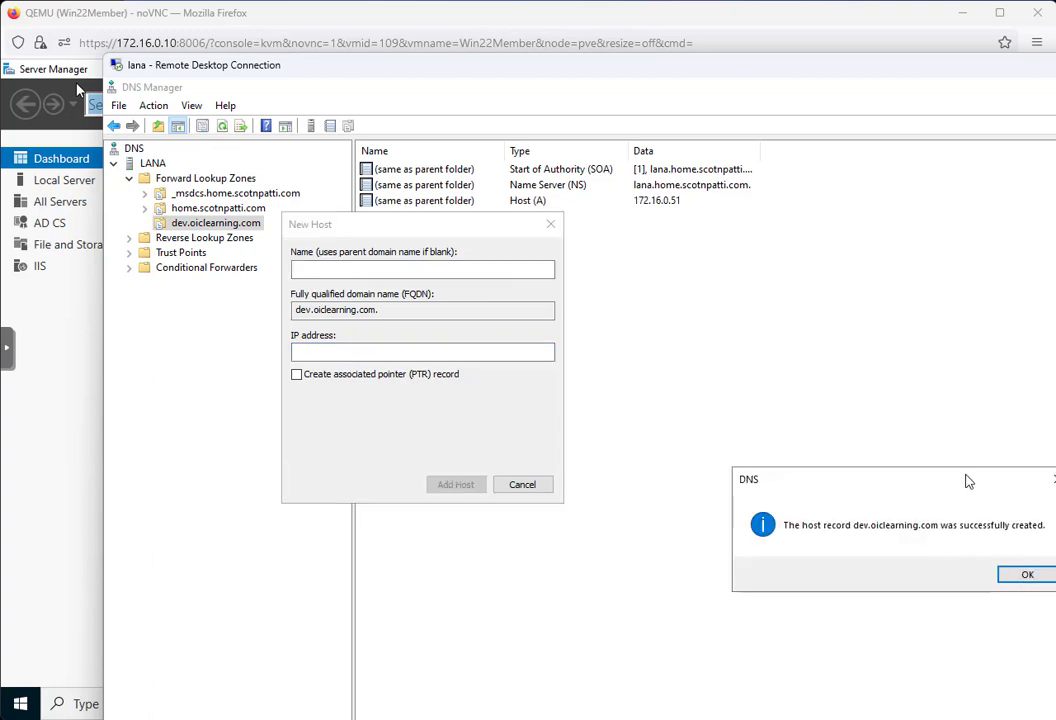
pyautogui.moveTo(968, 481); pyautogui.dragTo(731, 306)
pyautogui.click(714, 404)
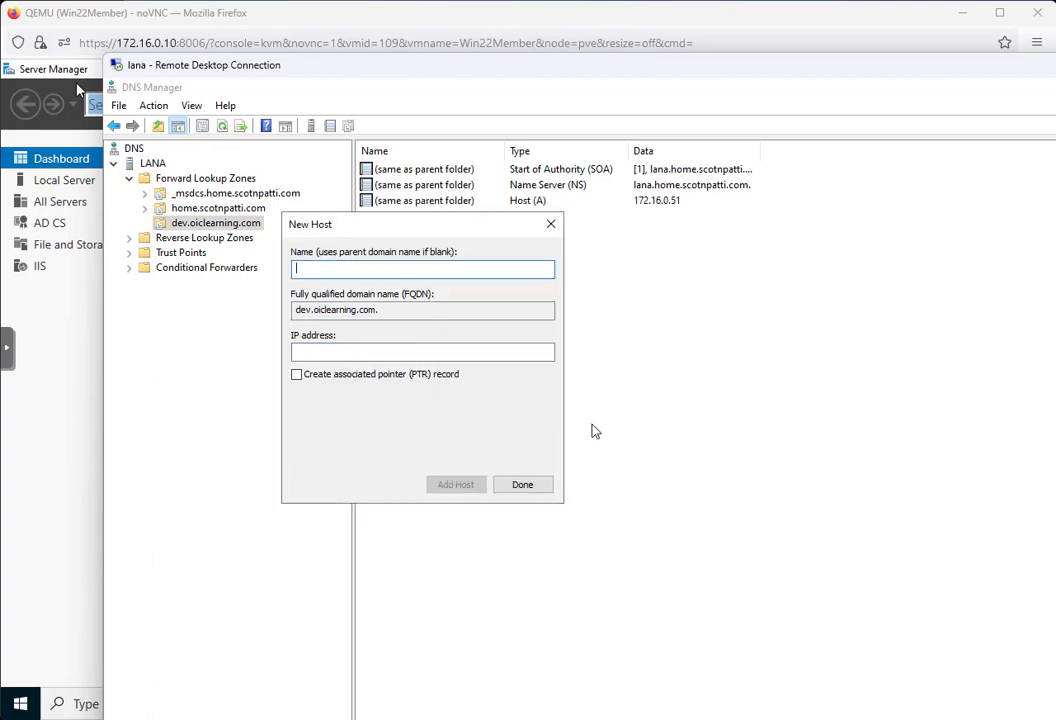
# Finish adding host records, then clear away the lana remote session and Server Manager and switch to IIS Manager
pyautogui.click(520, 485)
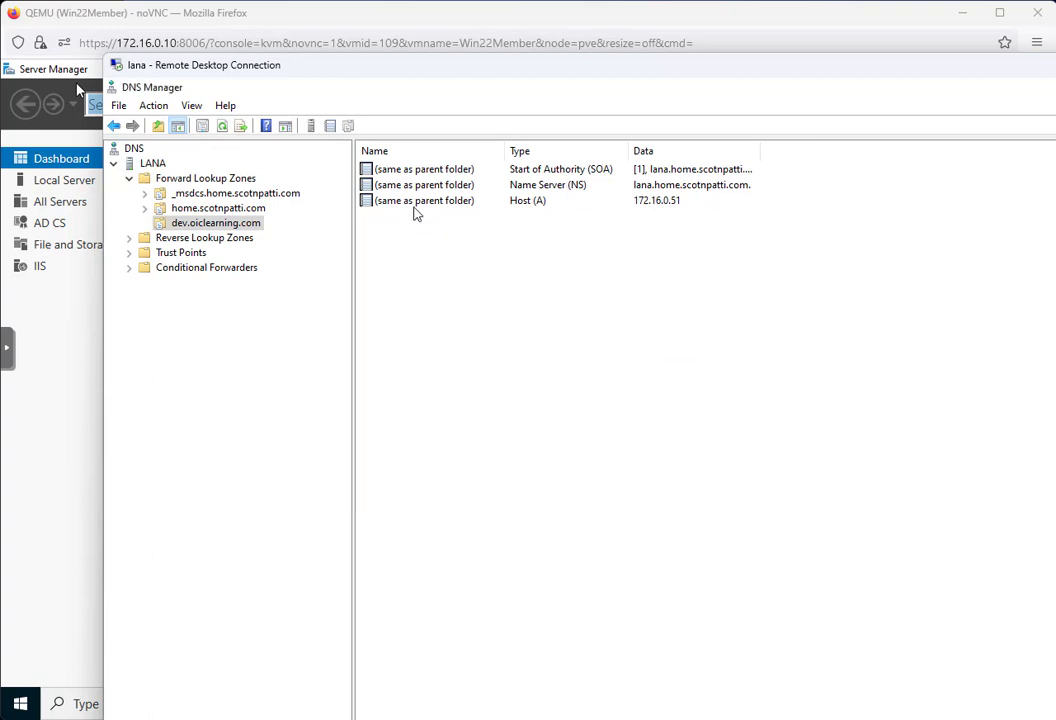
pyautogui.click(414, 207)
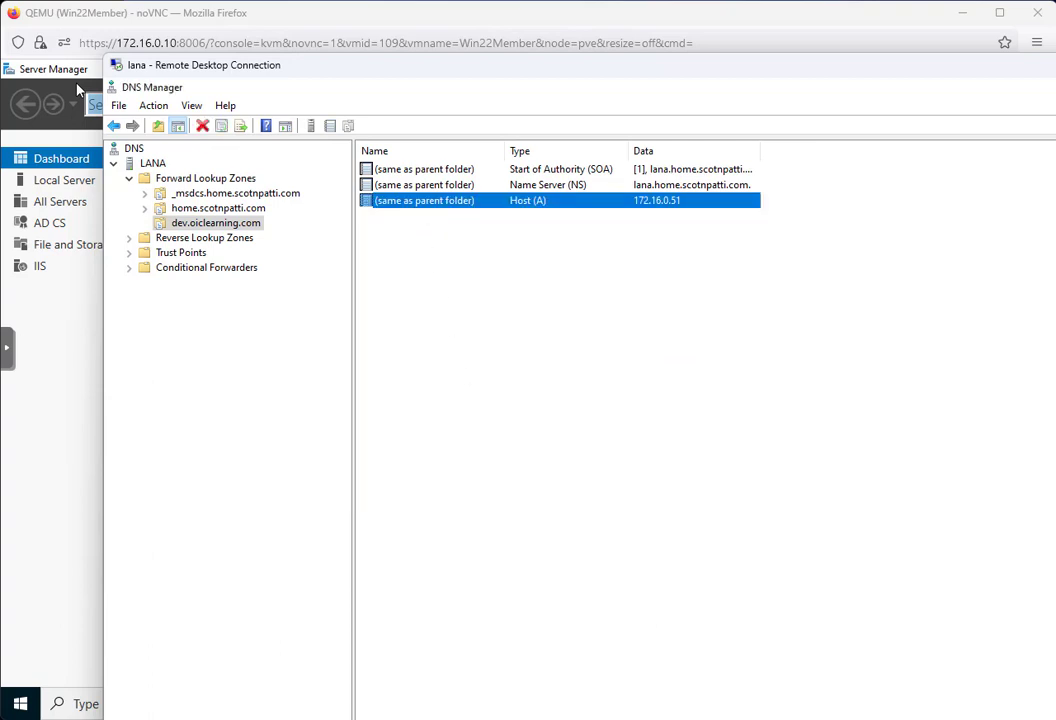
pyautogui.moveTo(640, 65); pyautogui.dragTo(0, 118)
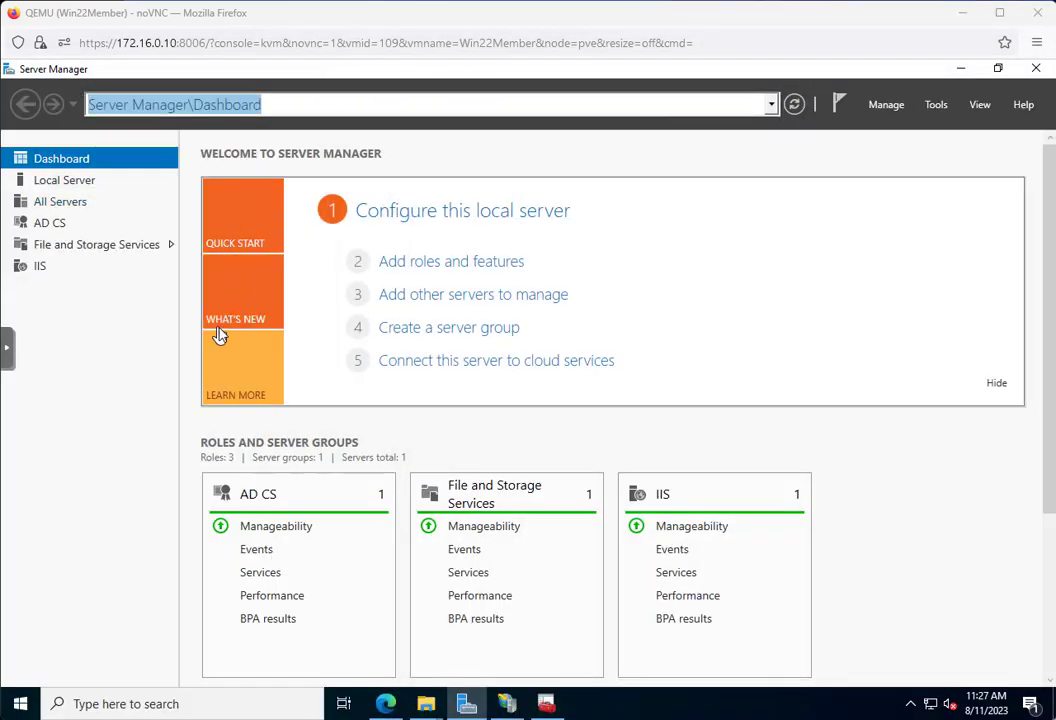
pyautogui.click(1036, 68)
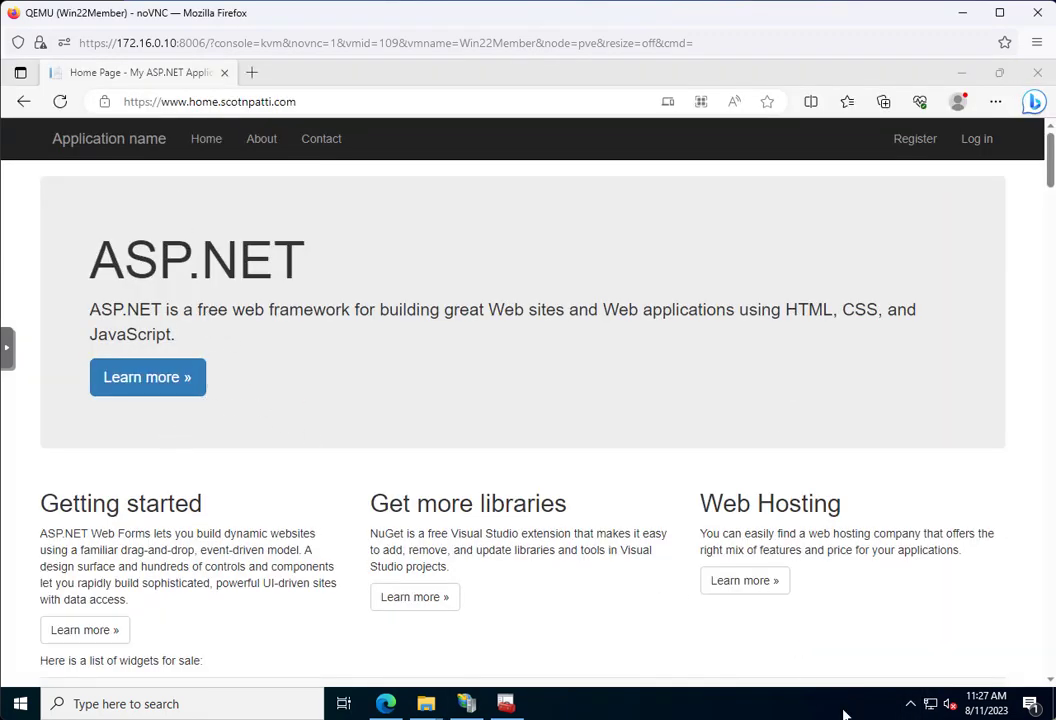
pyautogui.click(462, 702)
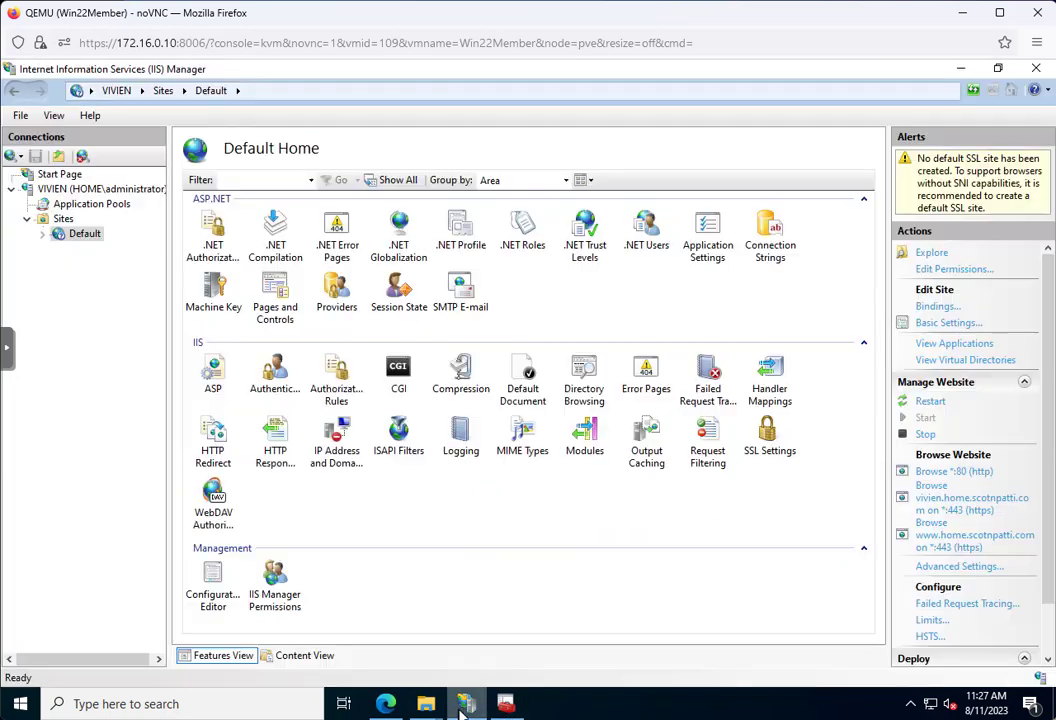
# Start a new website under Sites named dev.oiclearning.com, with physical path C:\oiclearning
pyautogui.rightClick(45, 222)
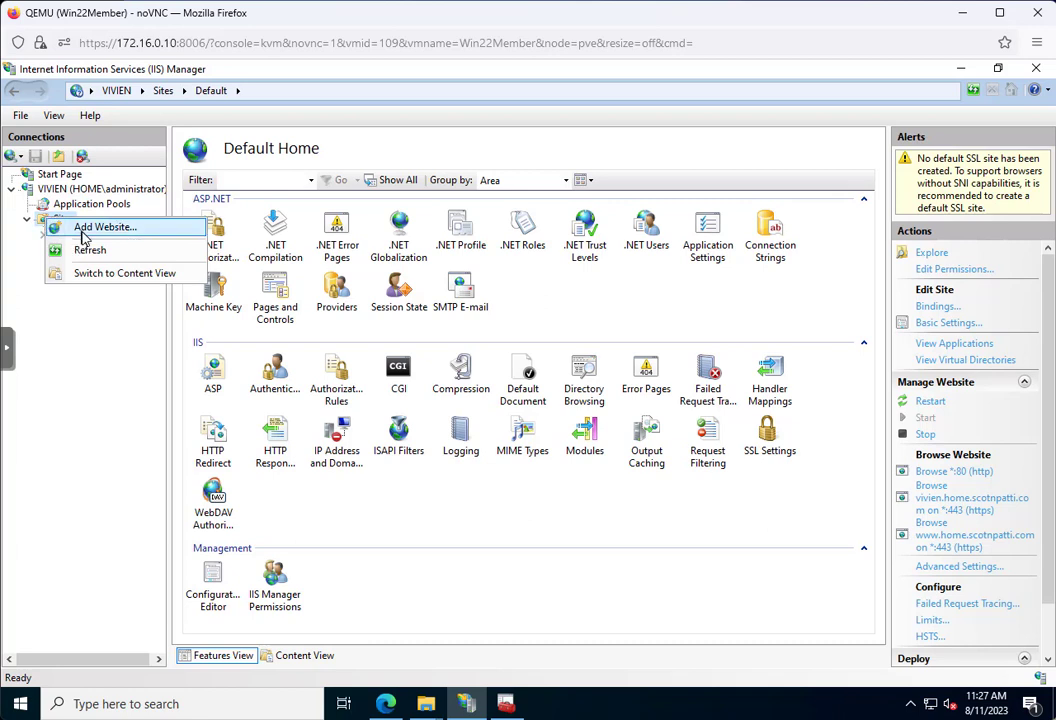
pyautogui.click(85, 228)
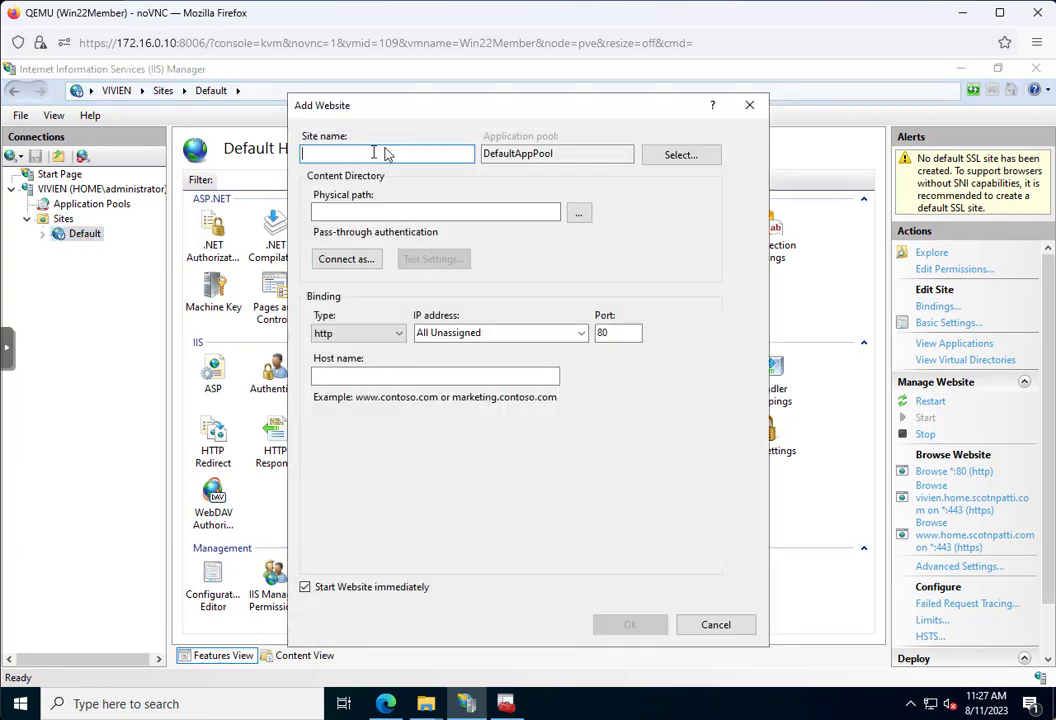
pyautogui.write('dev.')
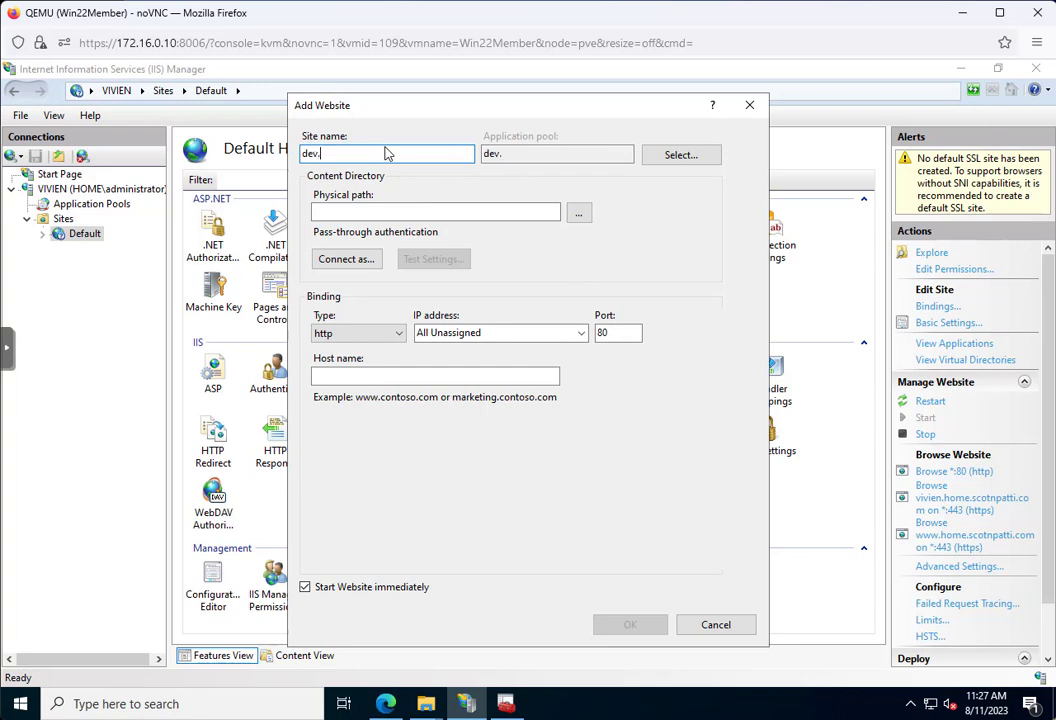
pyautogui.write('oiclearning.com')
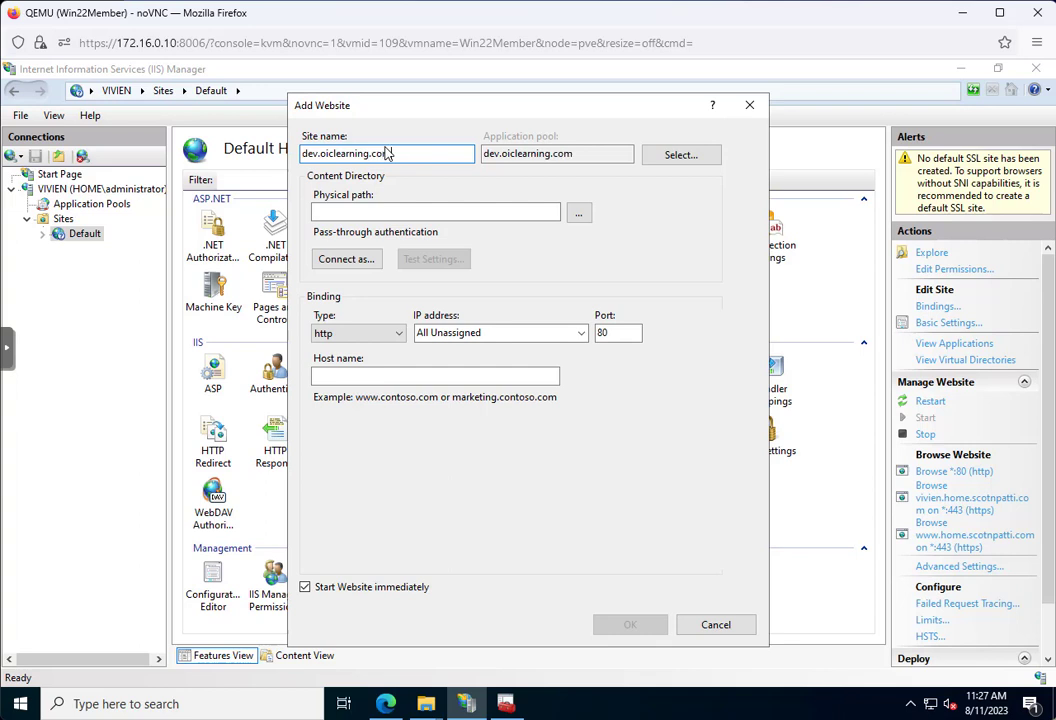
pyautogui.click(579, 213)
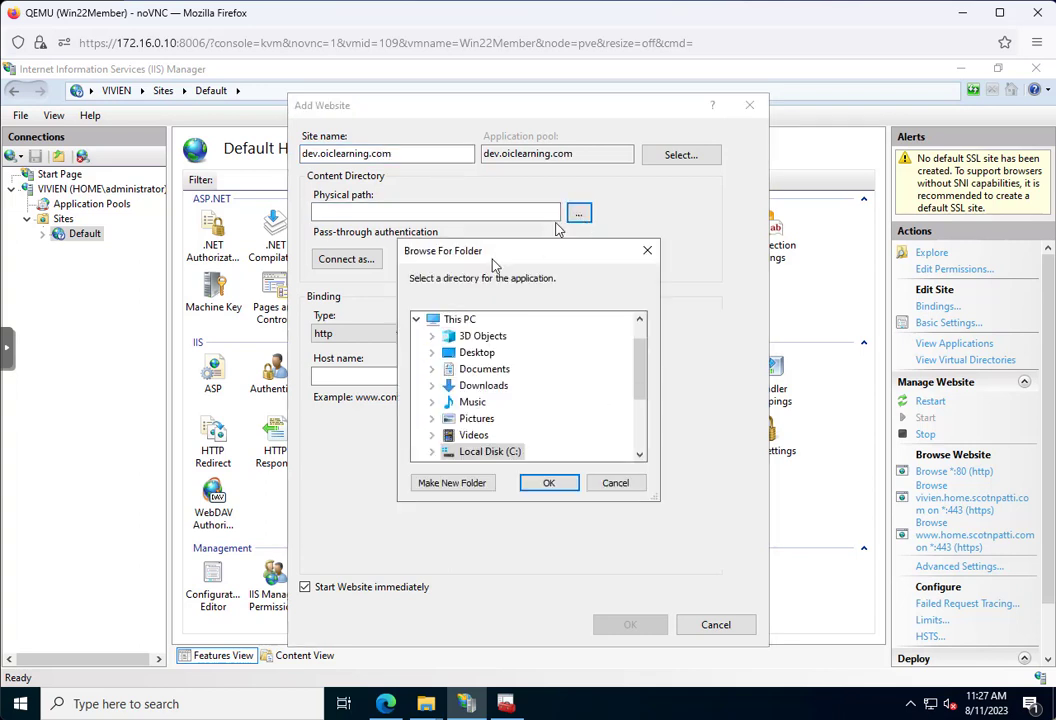
pyautogui.click(432, 451)
pyautogui.click(500, 353)
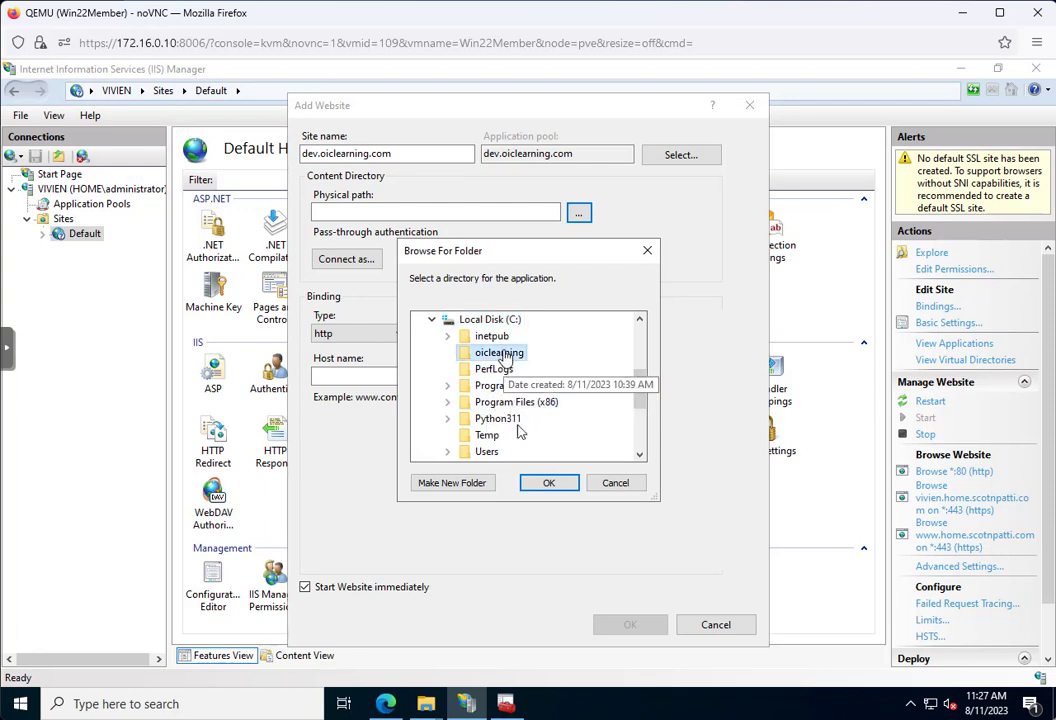
pyautogui.click(549, 483)
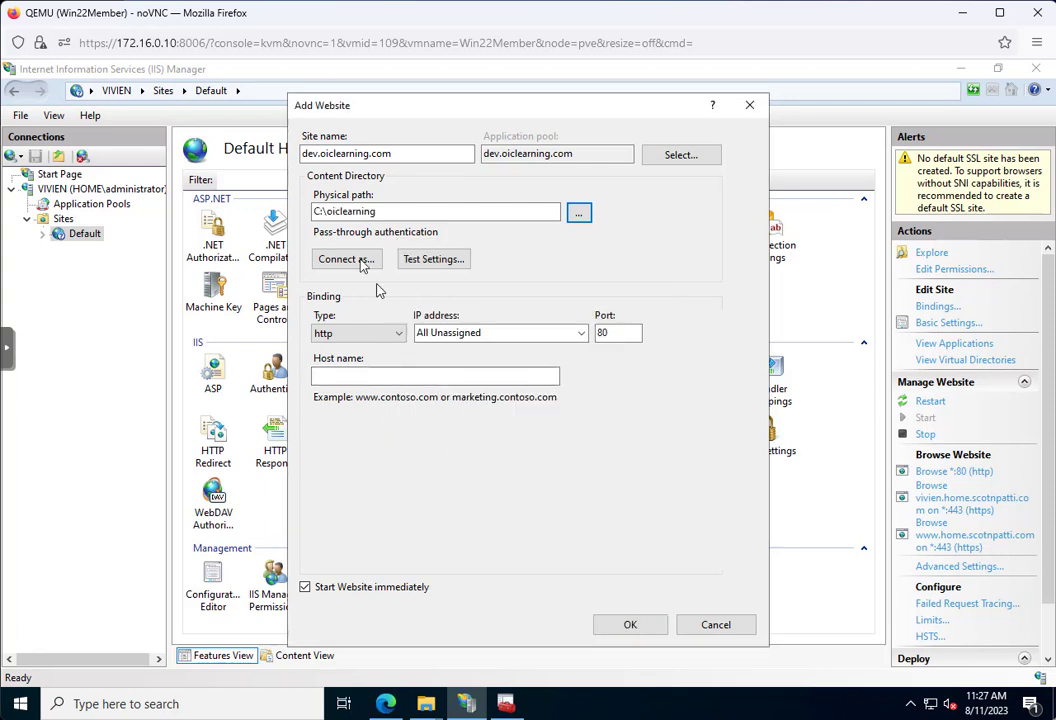
# Set the new website's http binding host name to dev.oiclearning.com and create the site
pyautogui.click(365, 380)
pyautogui.write('de')
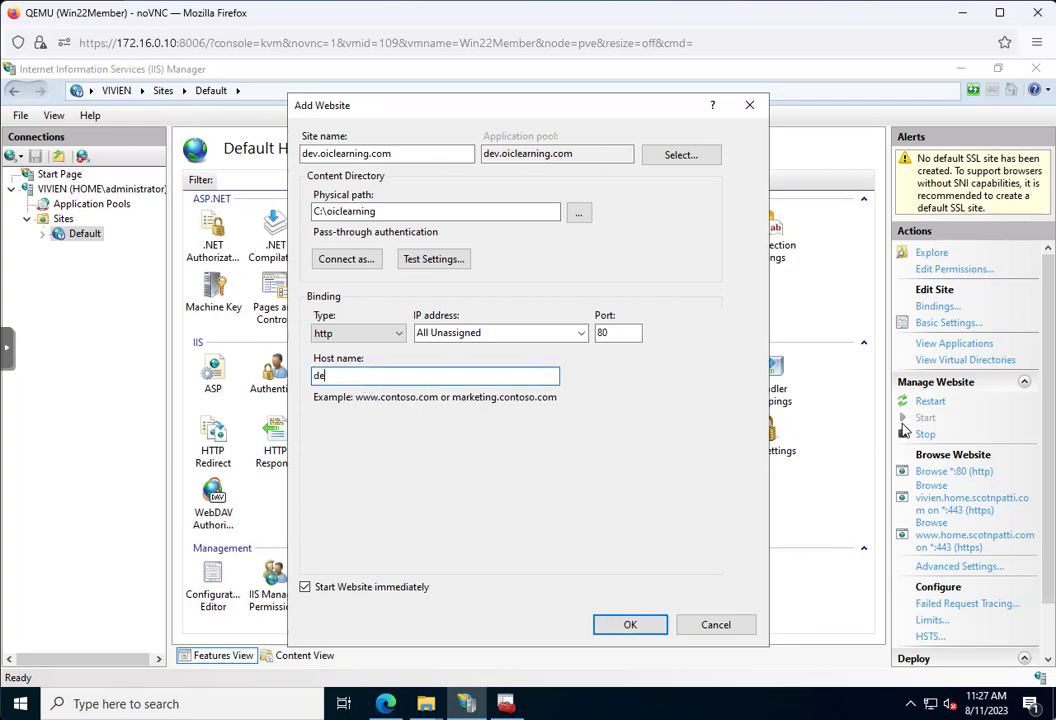
pyautogui.write('v.oiclearning.com')
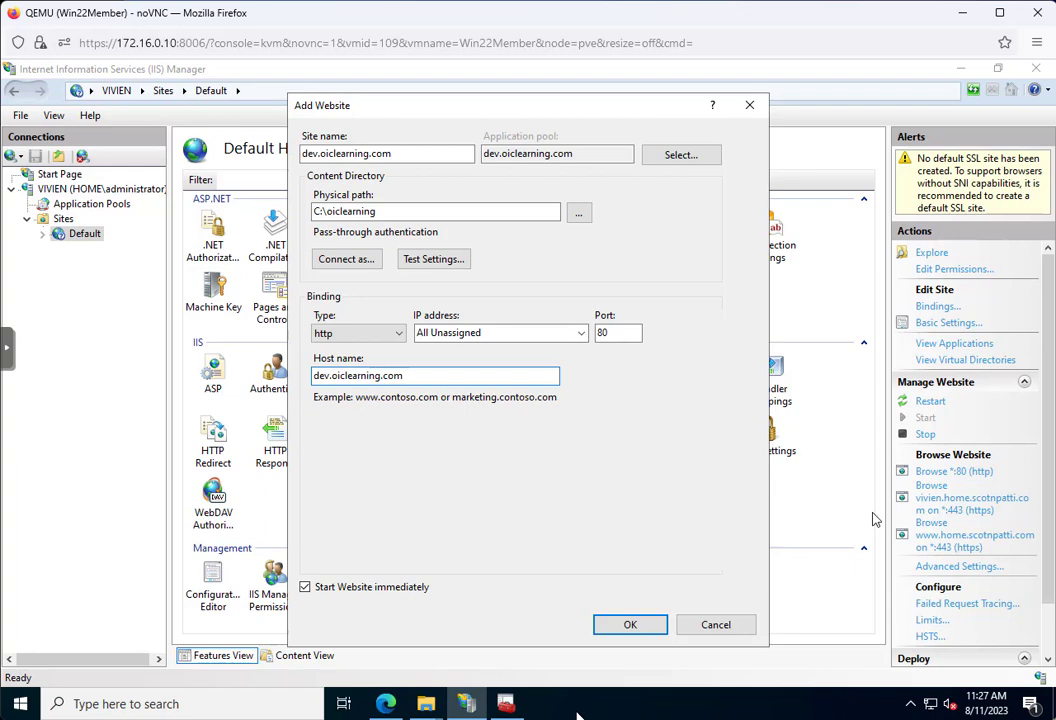
pyautogui.click(645, 630)
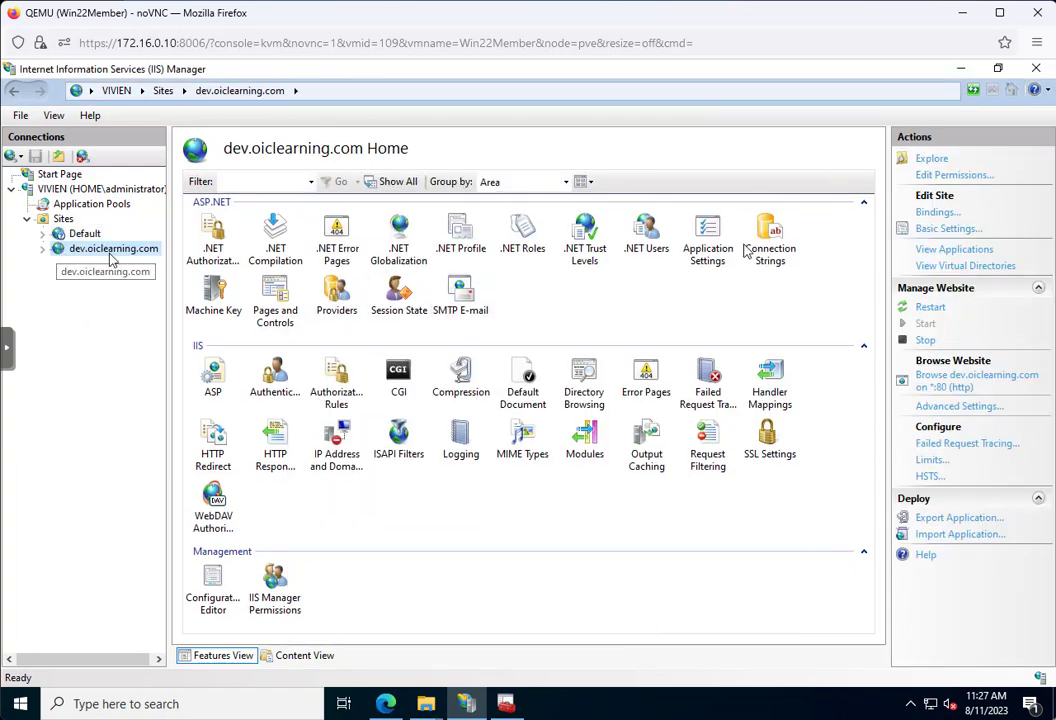
# Add an https binding on port 443 to the dev.oiclearning.com site for host name dev.oiclearning.com, using the vivien.home.scotnpatti.com certificate
pyautogui.click(925, 212)
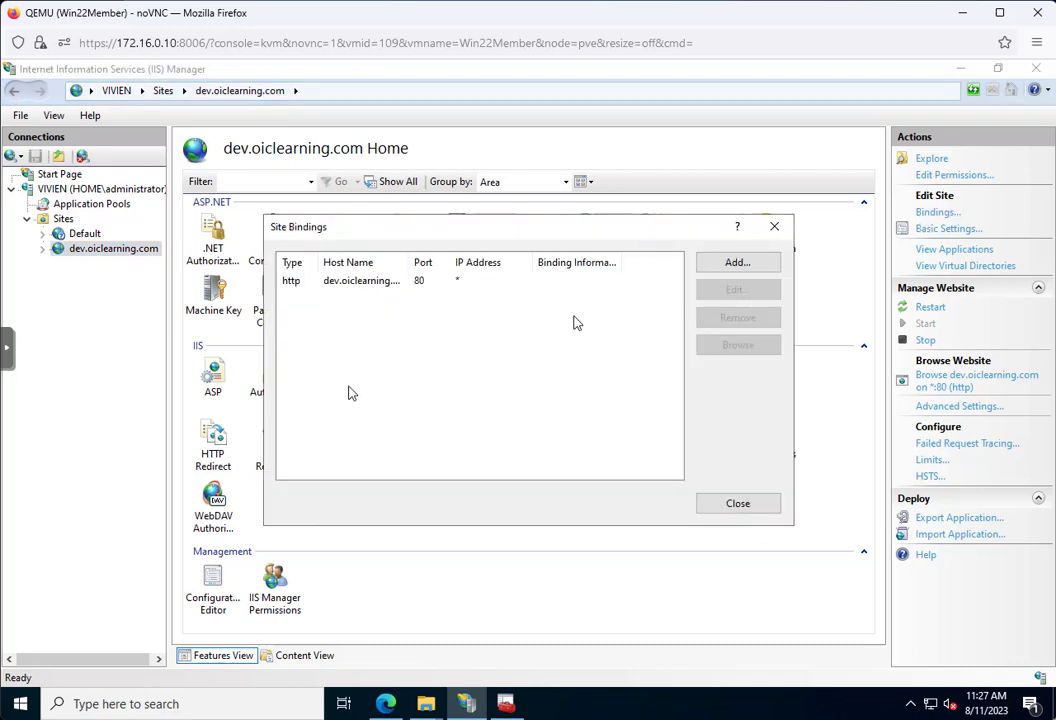
pyautogui.click(720, 264)
pyautogui.click(383, 259)
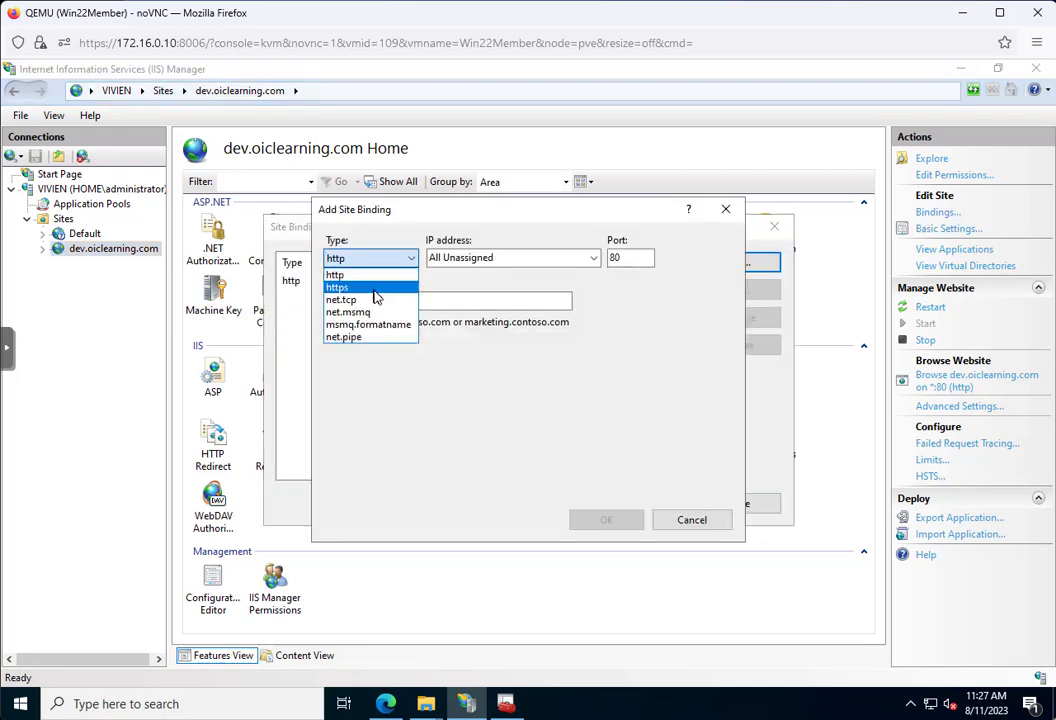
pyautogui.click(352, 282)
pyautogui.click(406, 303)
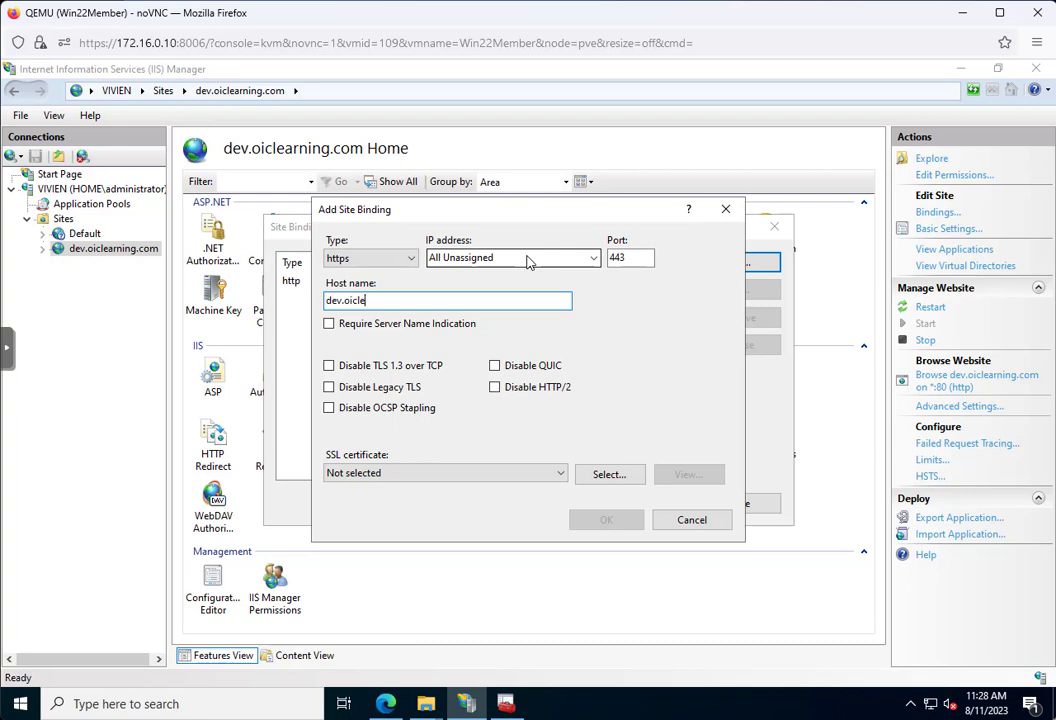
pyautogui.write('arning.com')
pyautogui.click(393, 481)
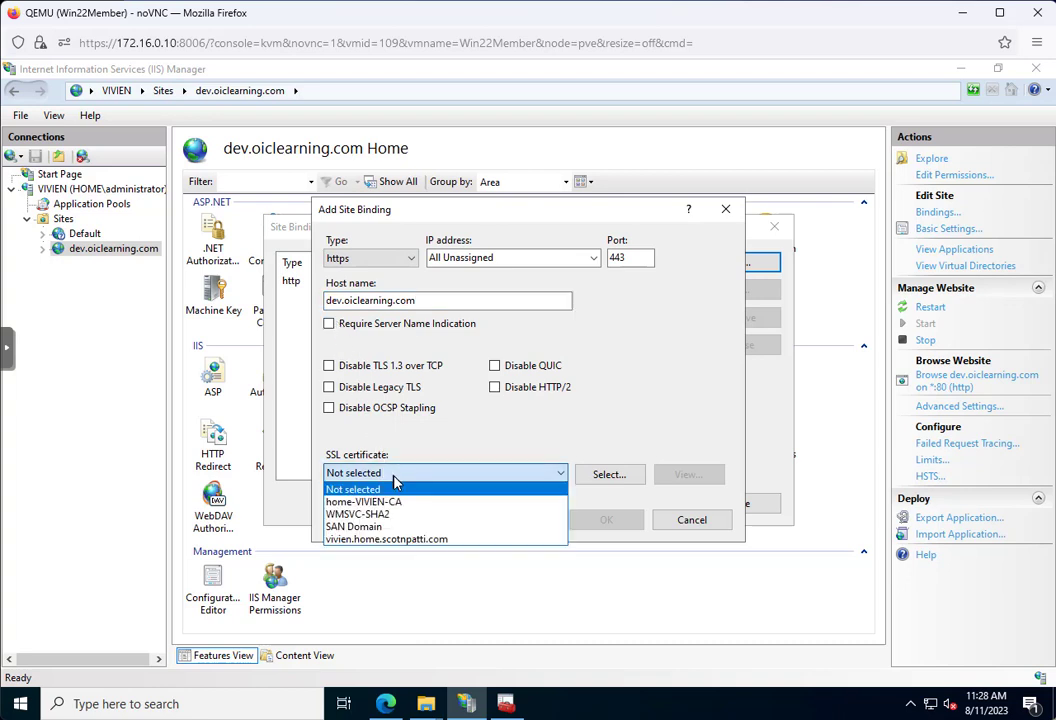
pyautogui.click(409, 541)
pyautogui.click(607, 521)
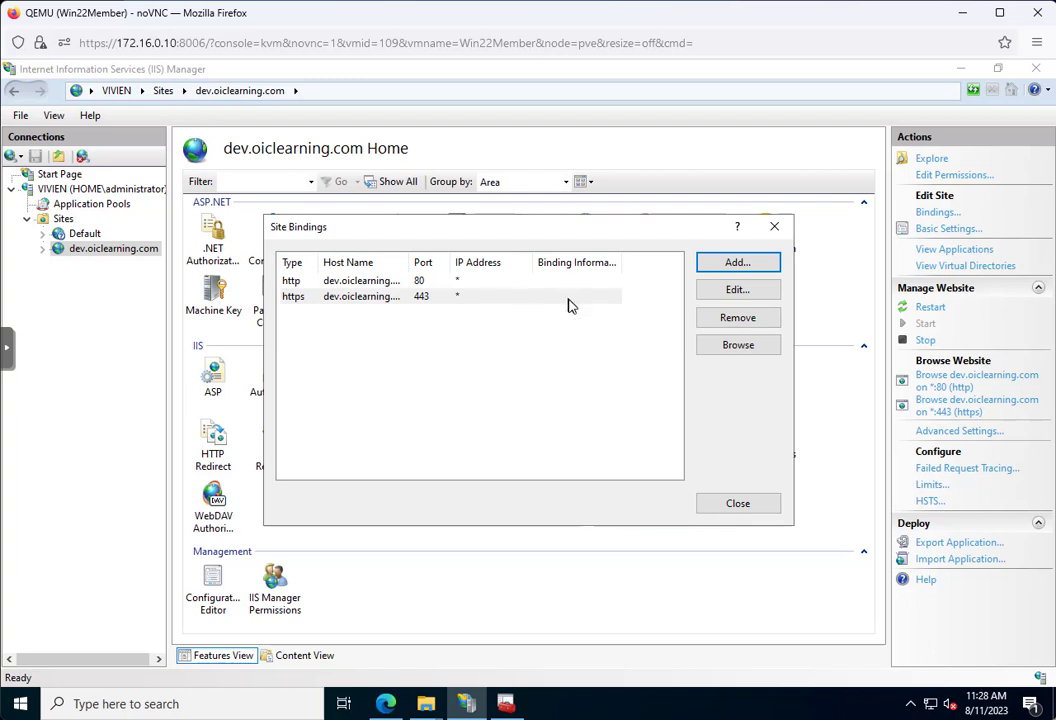
pyautogui.click(743, 508)
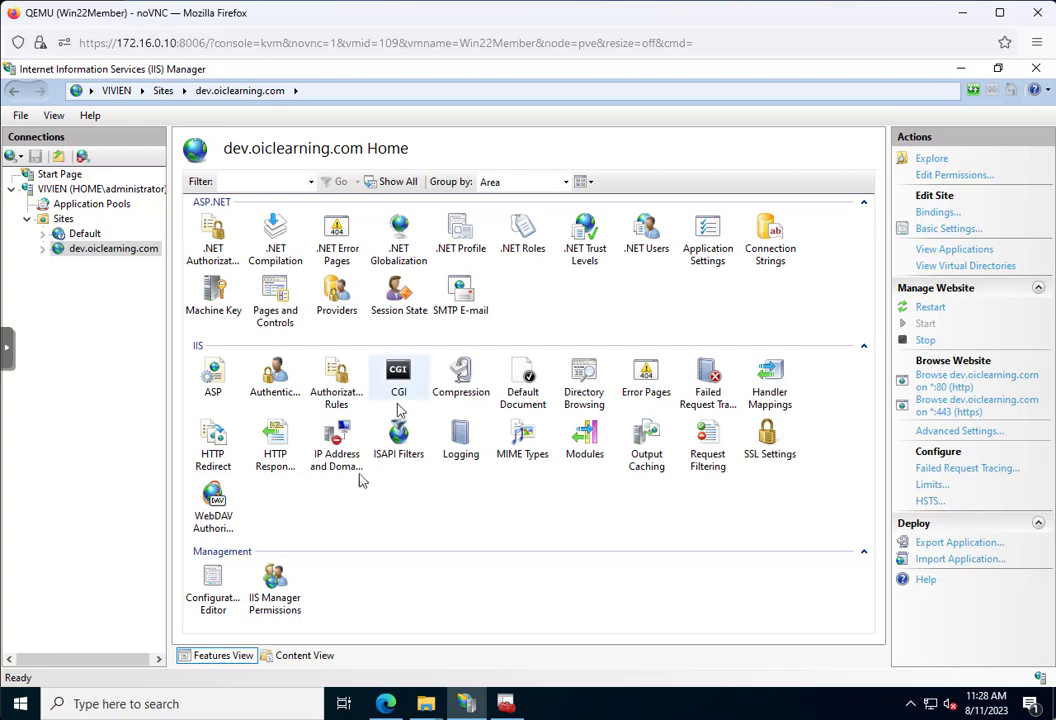
pyautogui.click(388, 704)
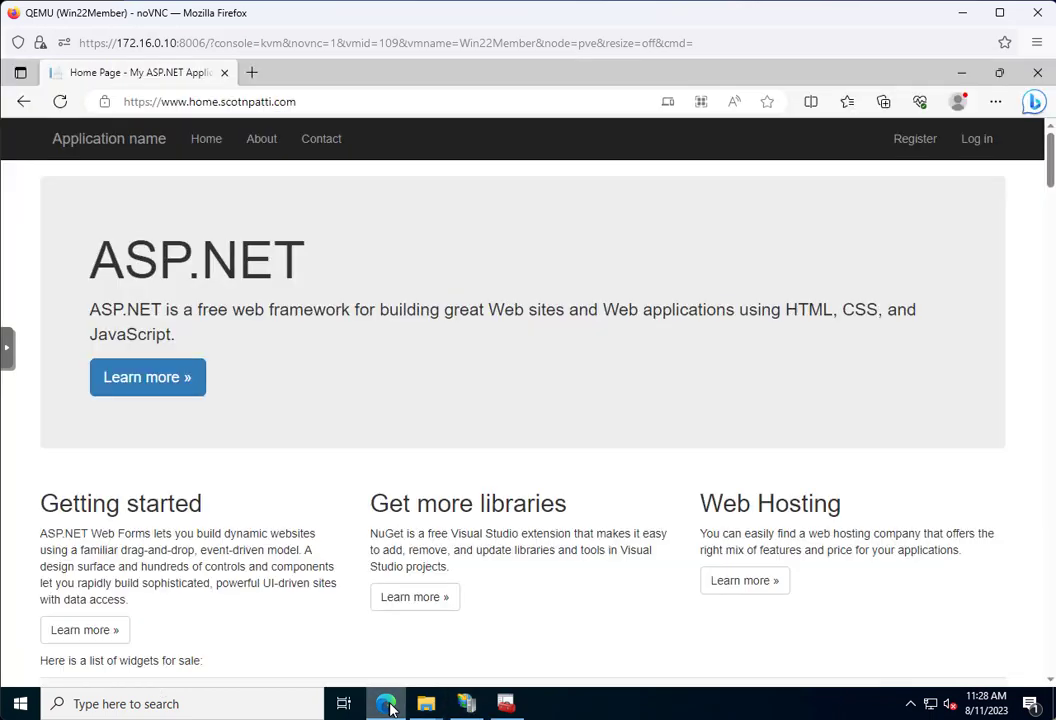
pyautogui.click(313, 102)
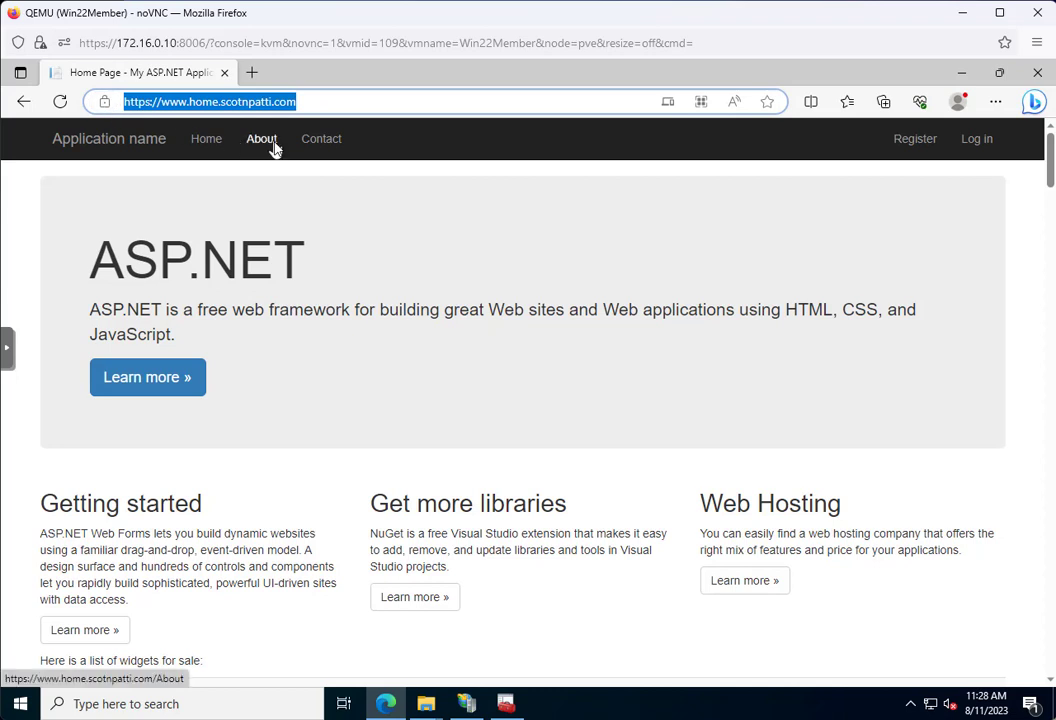
pyautogui.write('vivien')
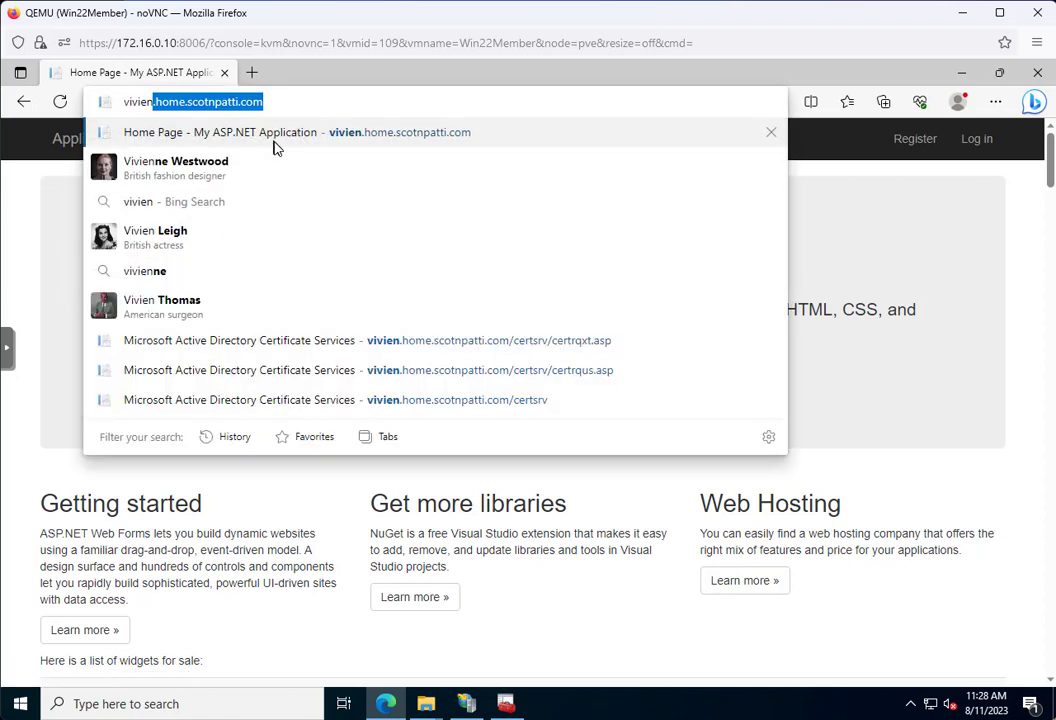
pyautogui.press('Return')
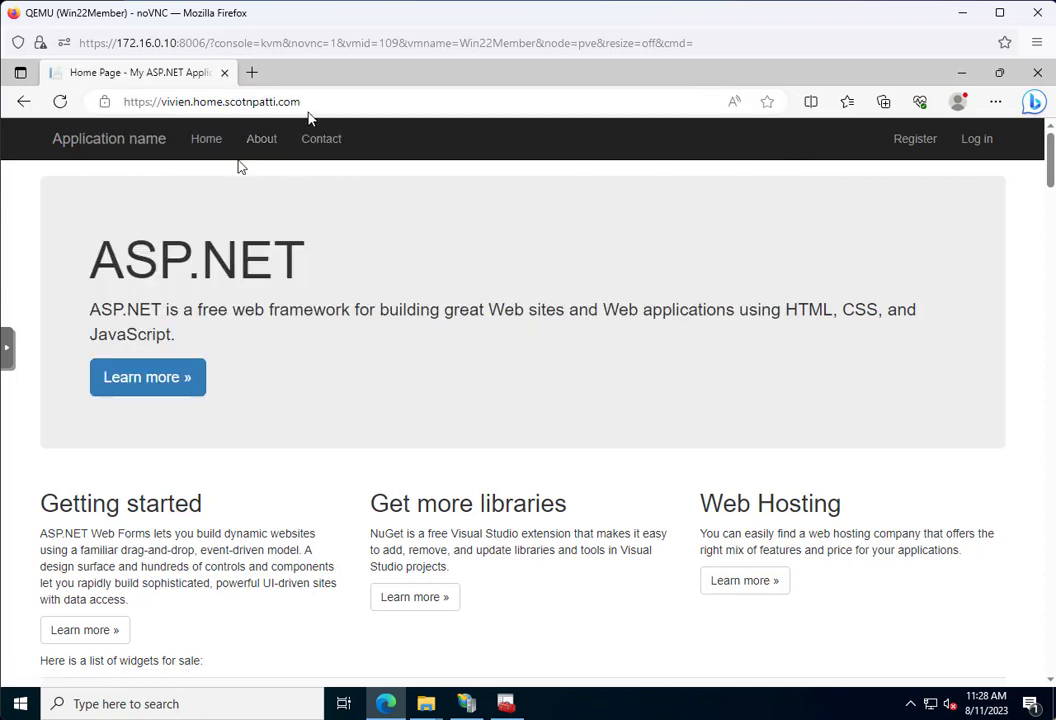
pyautogui.doubleClick(172, 104)
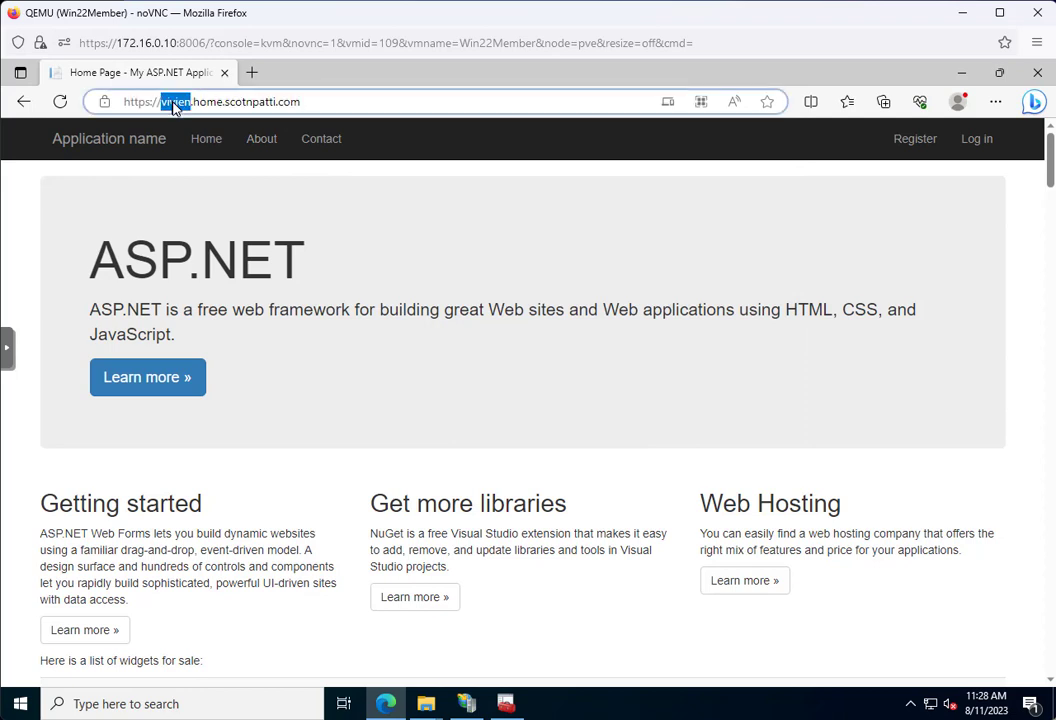
pyautogui.write('www')
pyautogui.press('Return')
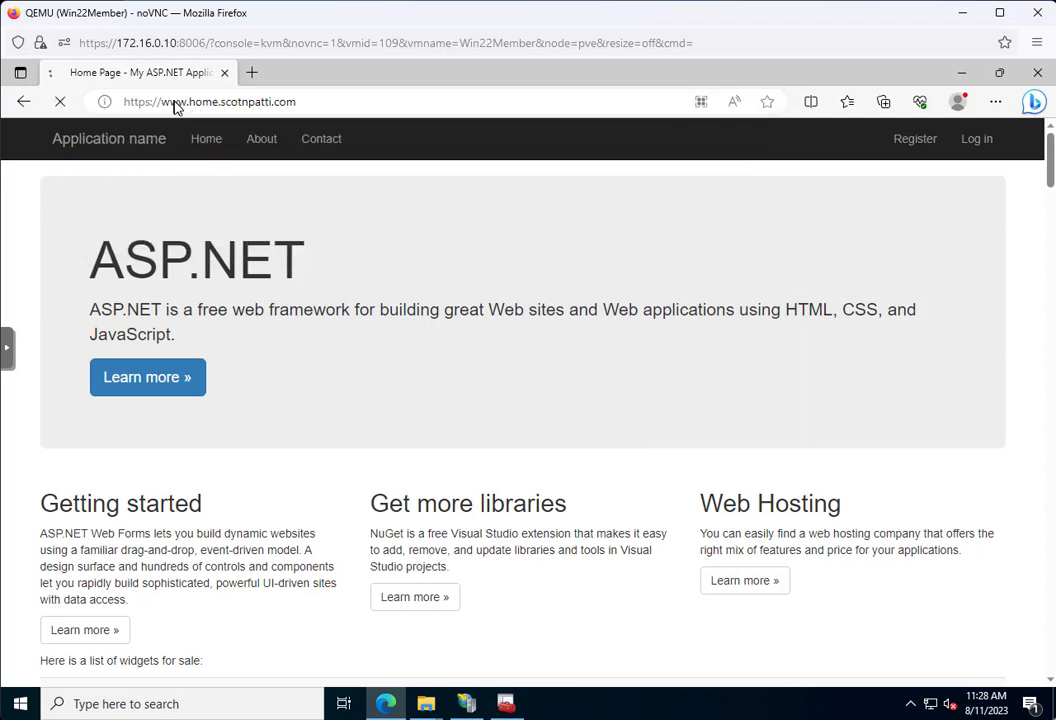
# Load dev.oiclearning.com in the browser and examine its https address and page heading
pyautogui.click(266, 102)
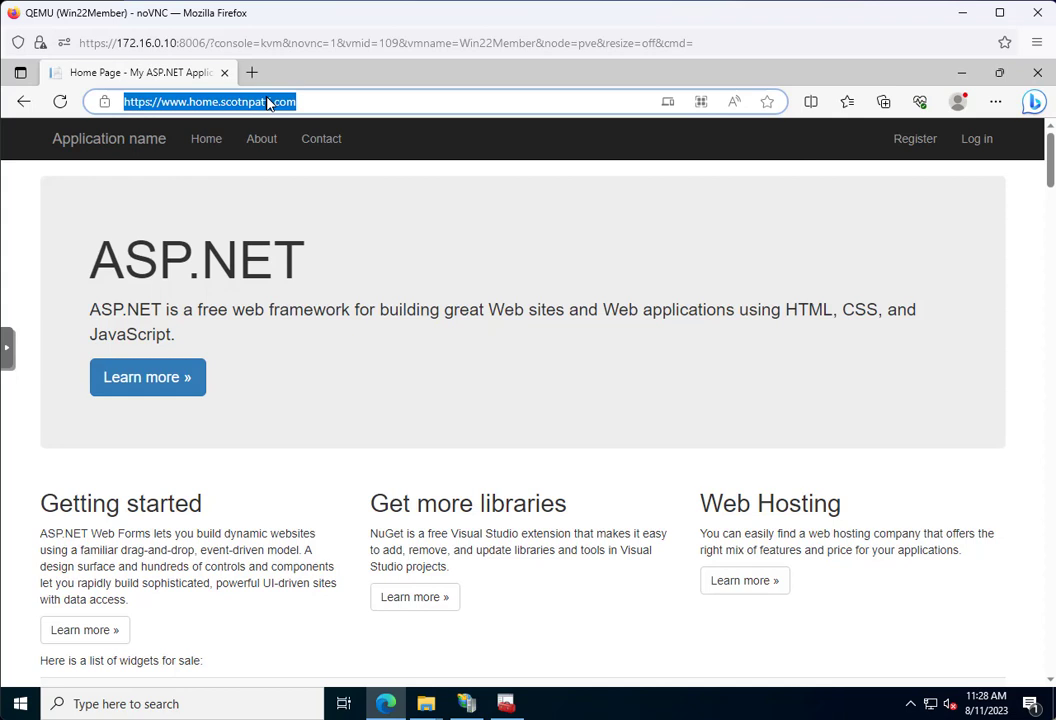
pyautogui.write('dev.o')
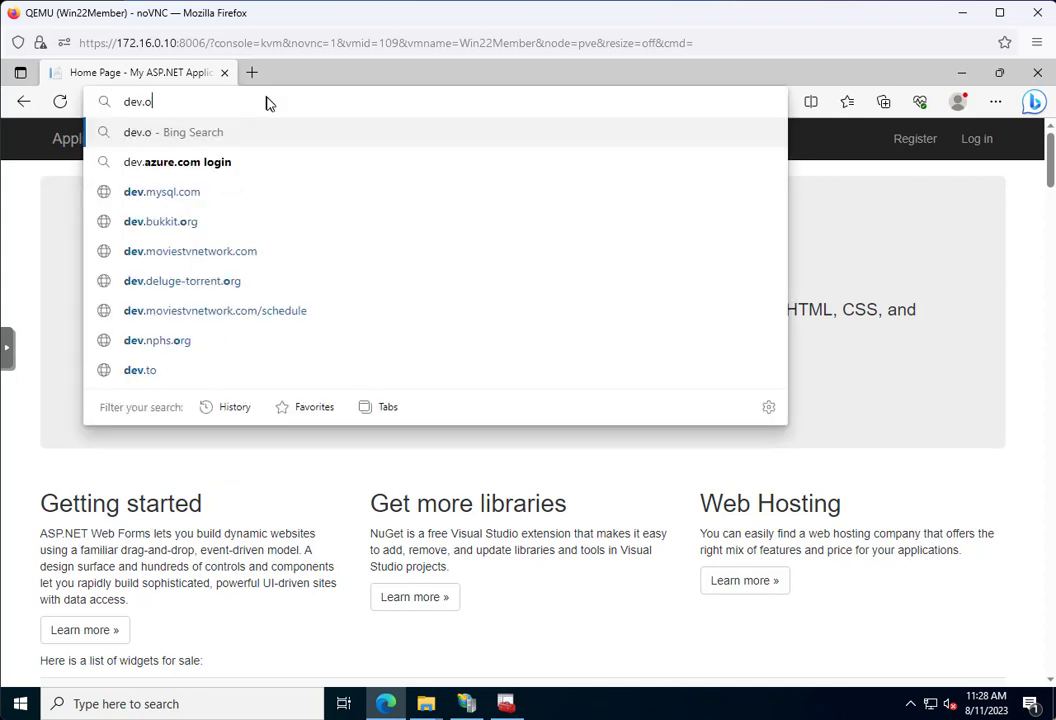
pyautogui.write('iclearning.com')
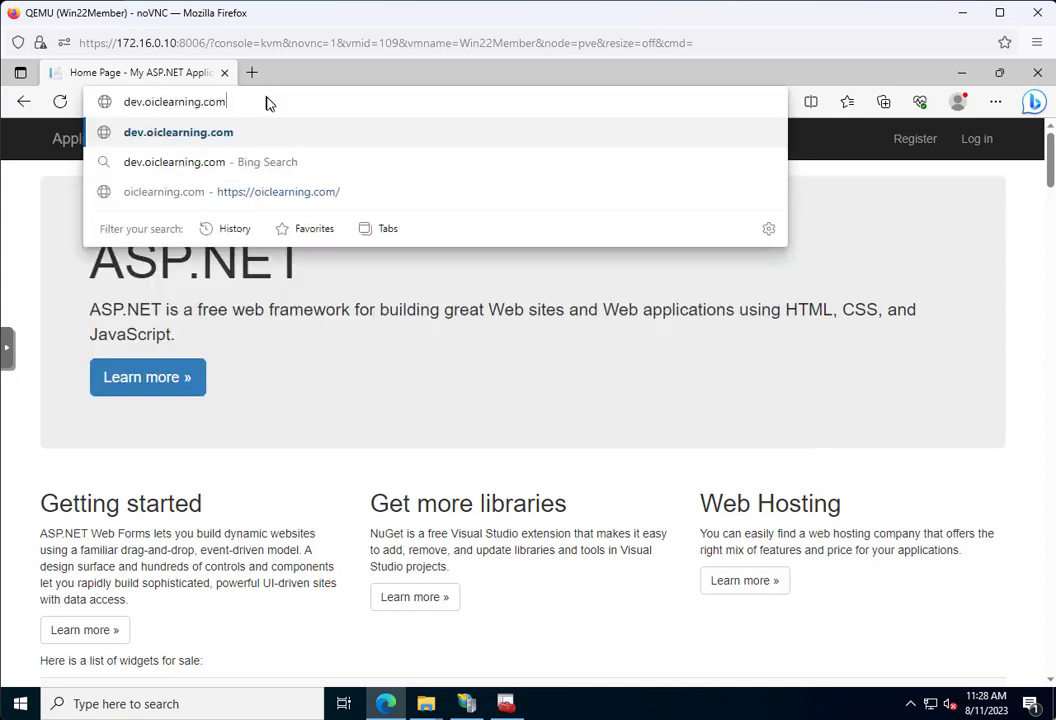
pyautogui.press('Return')
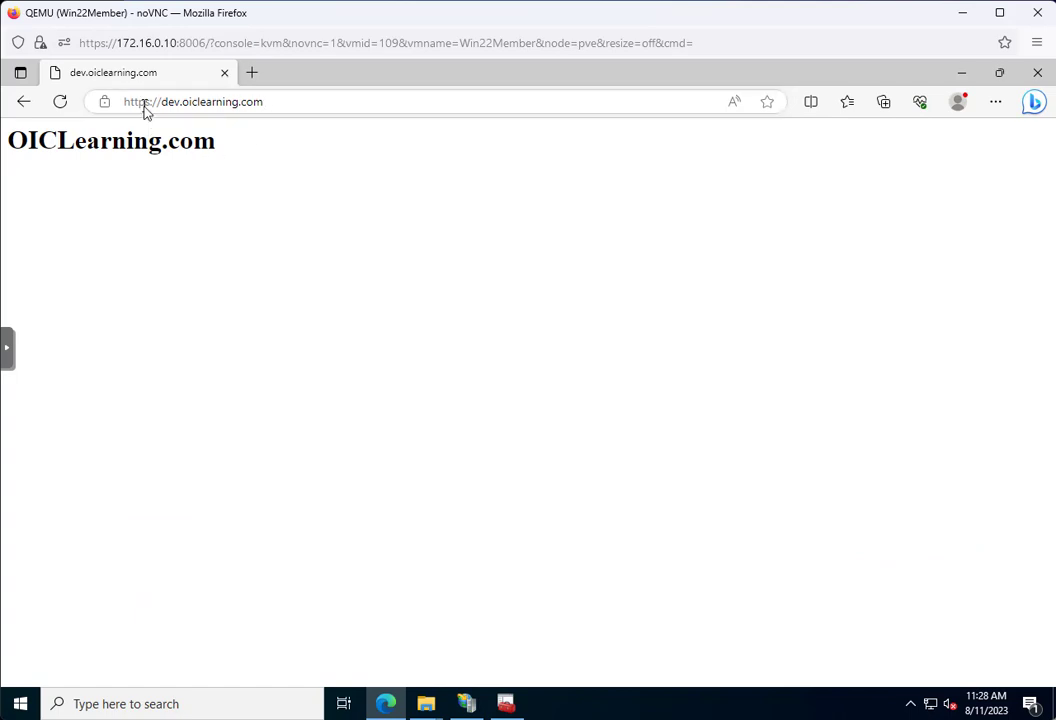
pyautogui.click(148, 110)
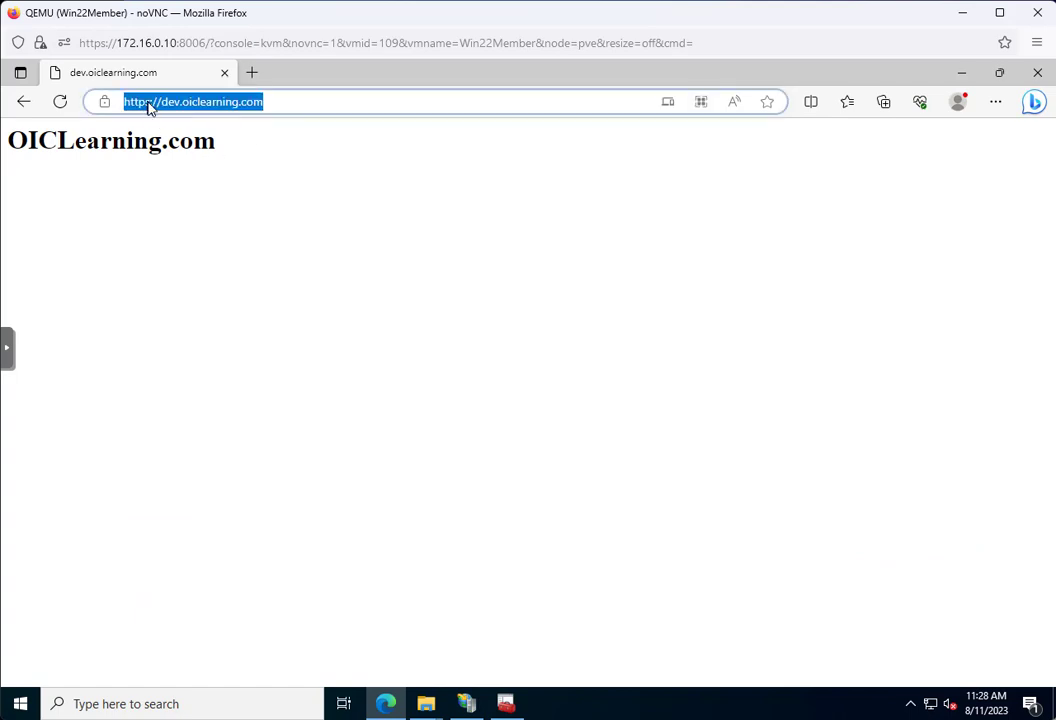
pyautogui.click(150, 108)
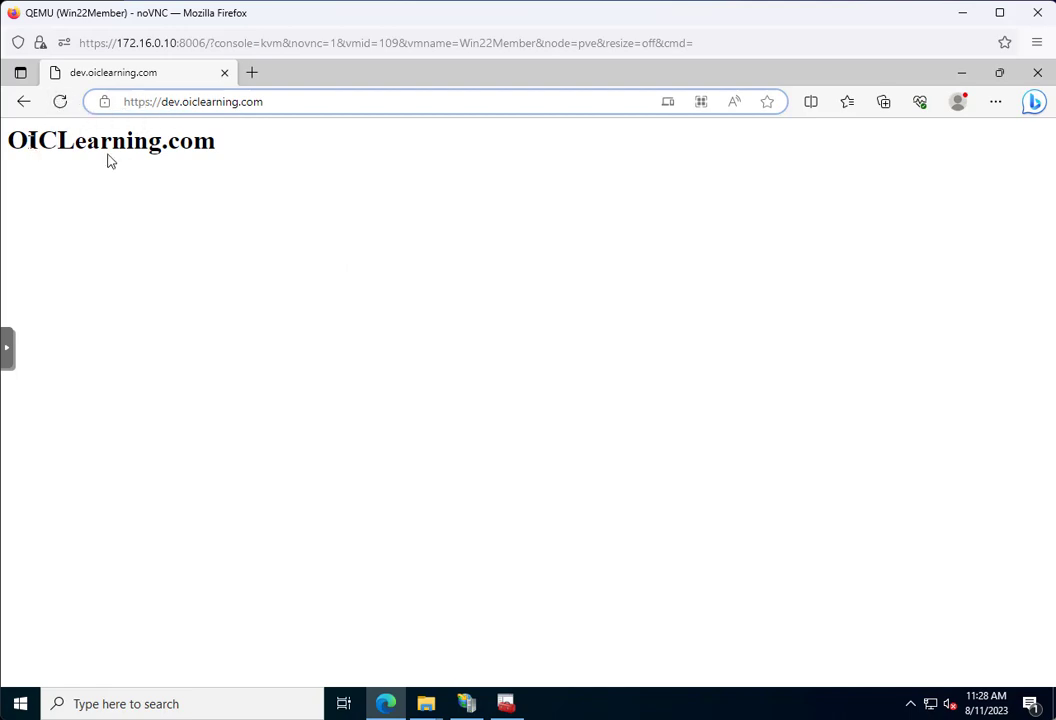
pyautogui.tripleClick(172, 145)
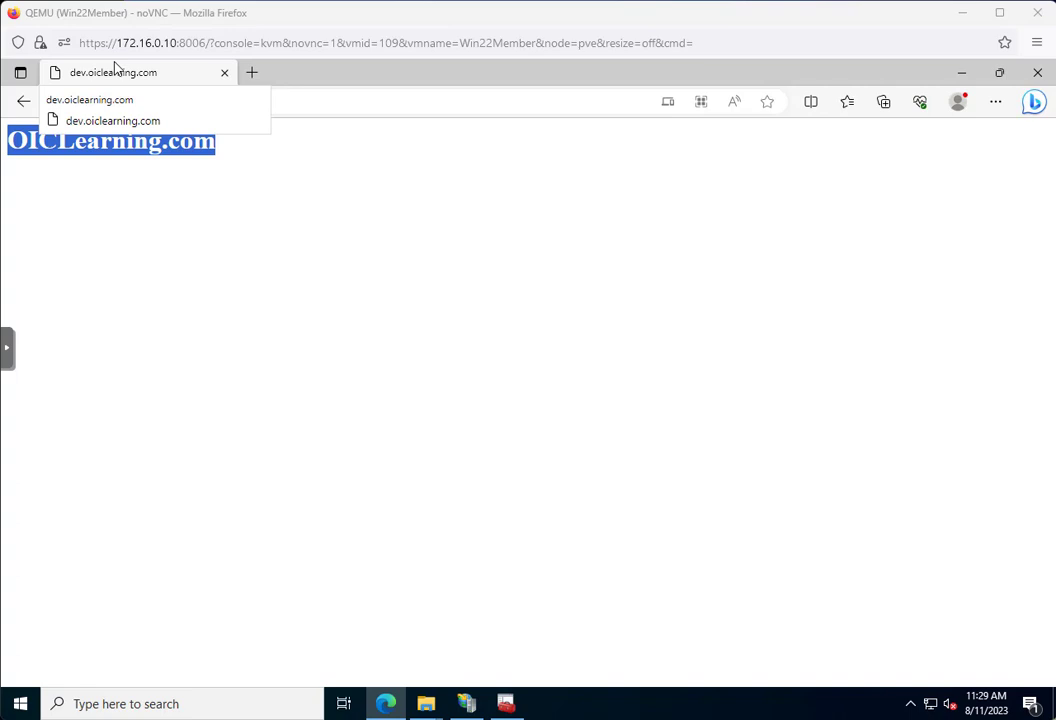
pyautogui.click(332, 206)
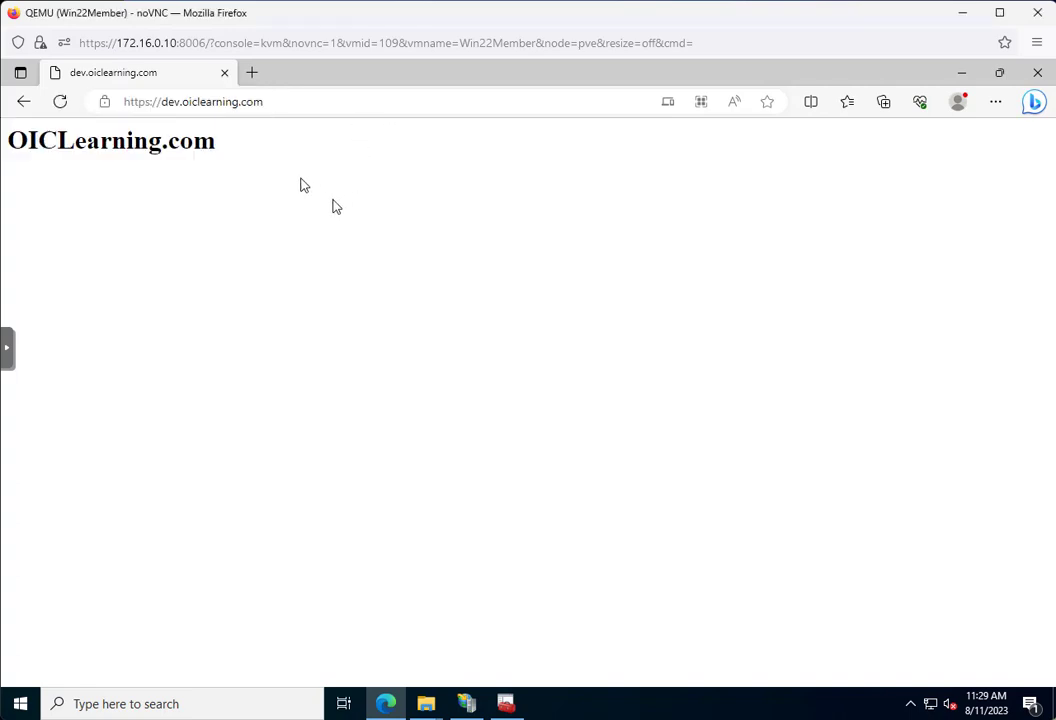
pyautogui.click(268, 103)
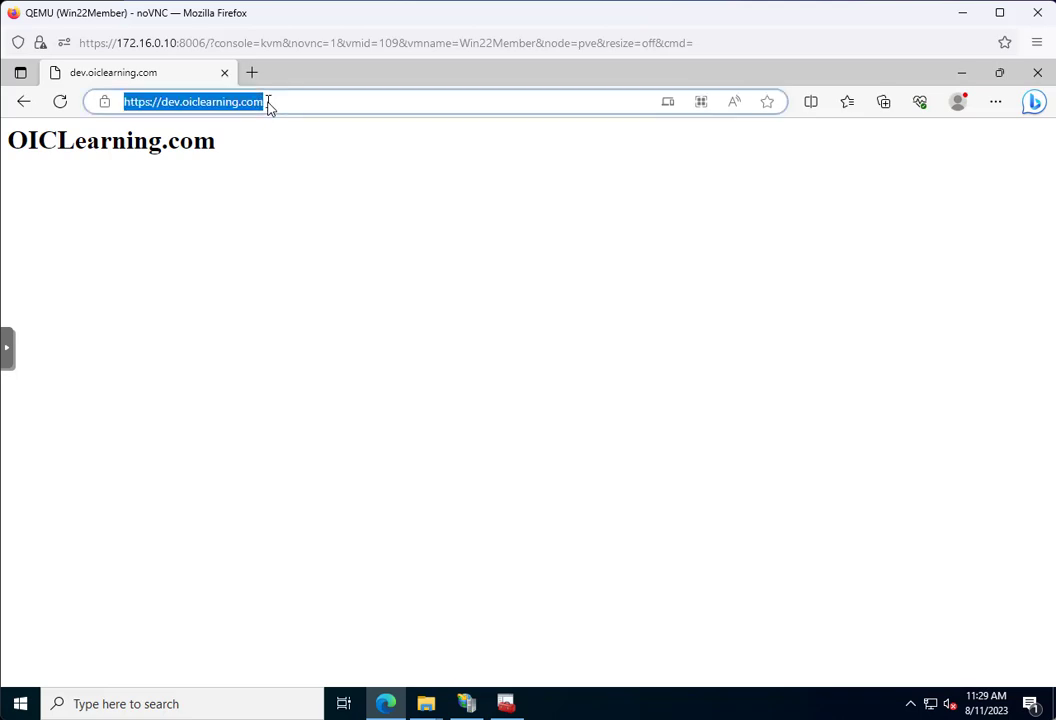